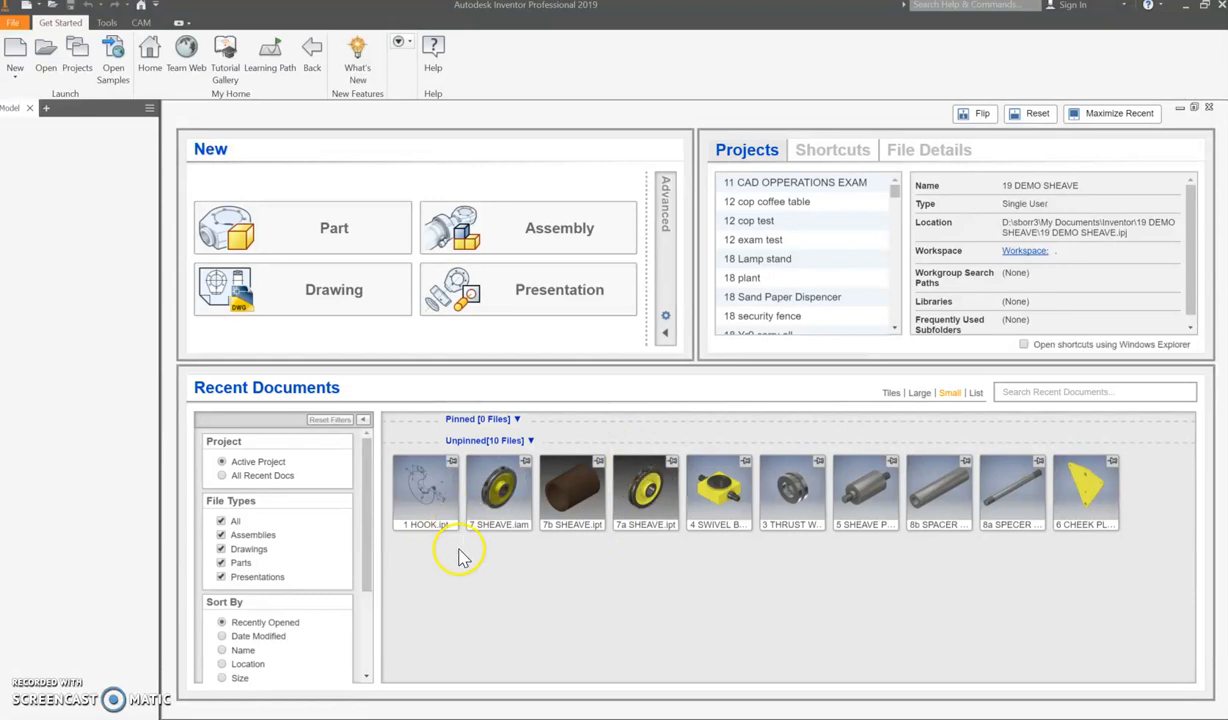
Step: Open the part 1 HOOK.ipt and place a work point at the upper end of the inner hook curve
double_click(426, 520)
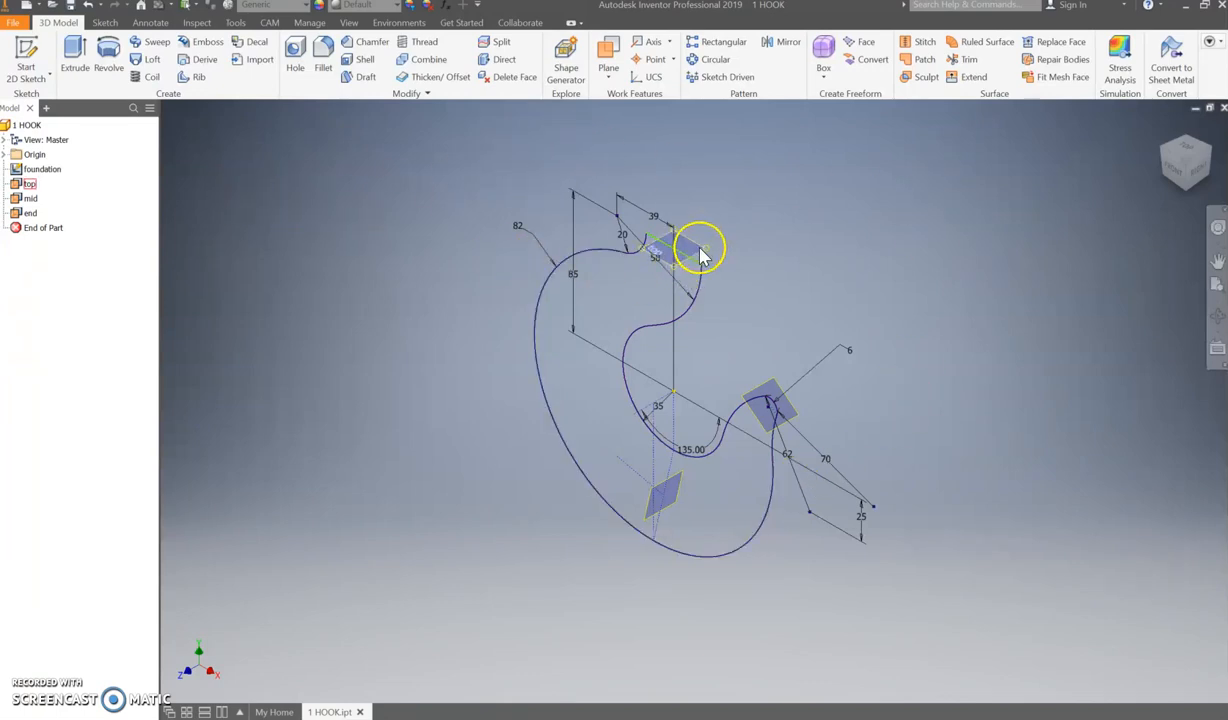
click(645, 64)
click(697, 130)
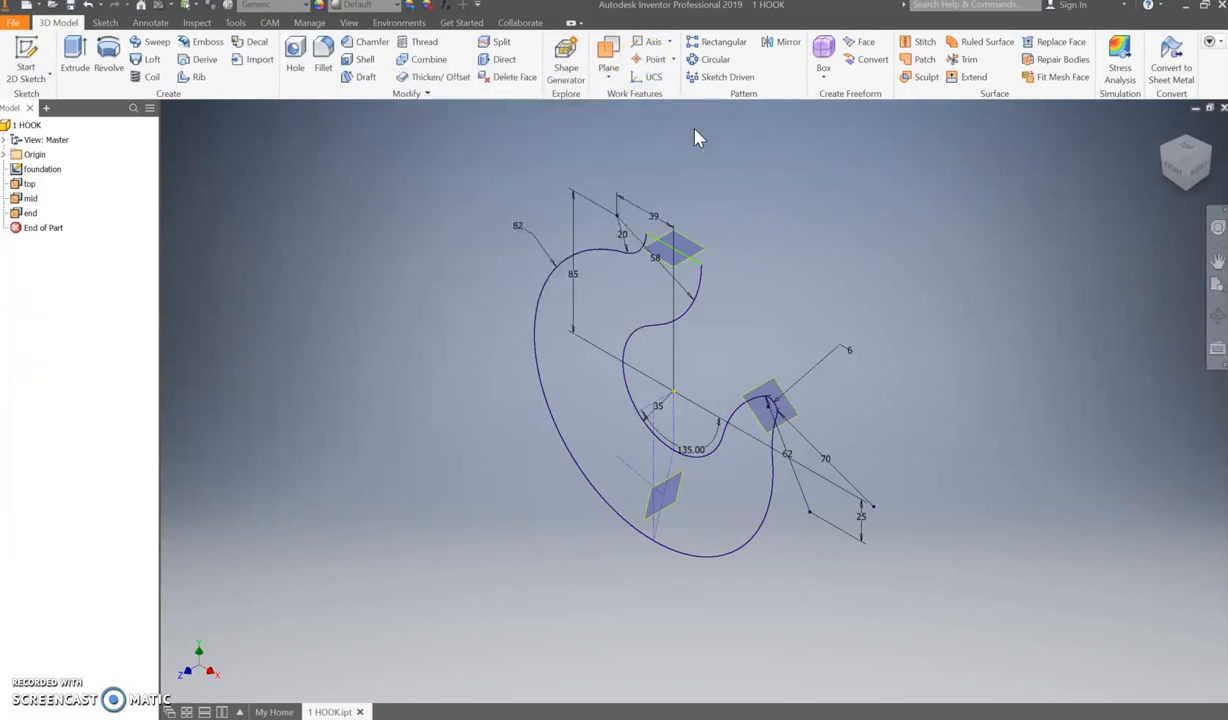
mouse_move(694, 222)
mouse_down()
mouse_move(685, 267)
mouse_move(695, 226)
mouse_up()
mouse_move(695, 227)
mouse_down()
mouse_move(708, 268)
mouse_move(675, 250)
mouse_move(718, 219)
mouse_up()
click(651, 66)
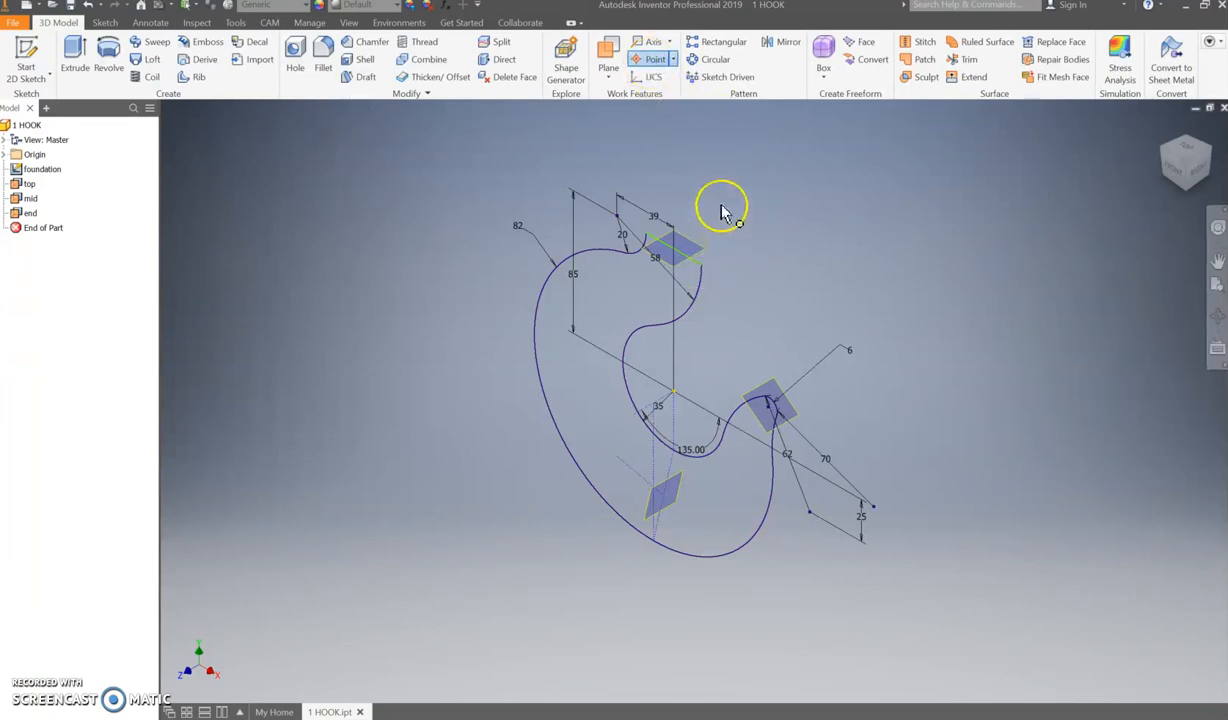
click(702, 270)
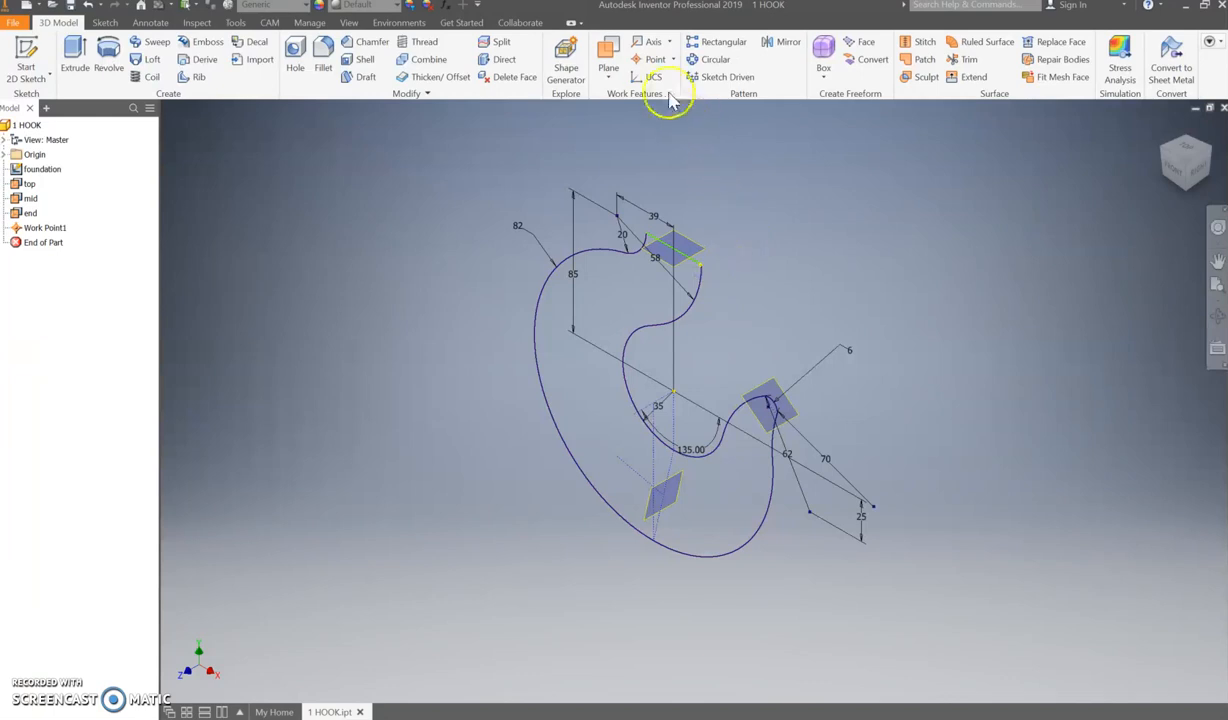
Step: Place a work point at the midpoint of the line across the hook's neck, at the centre of the top plane
click(655, 59)
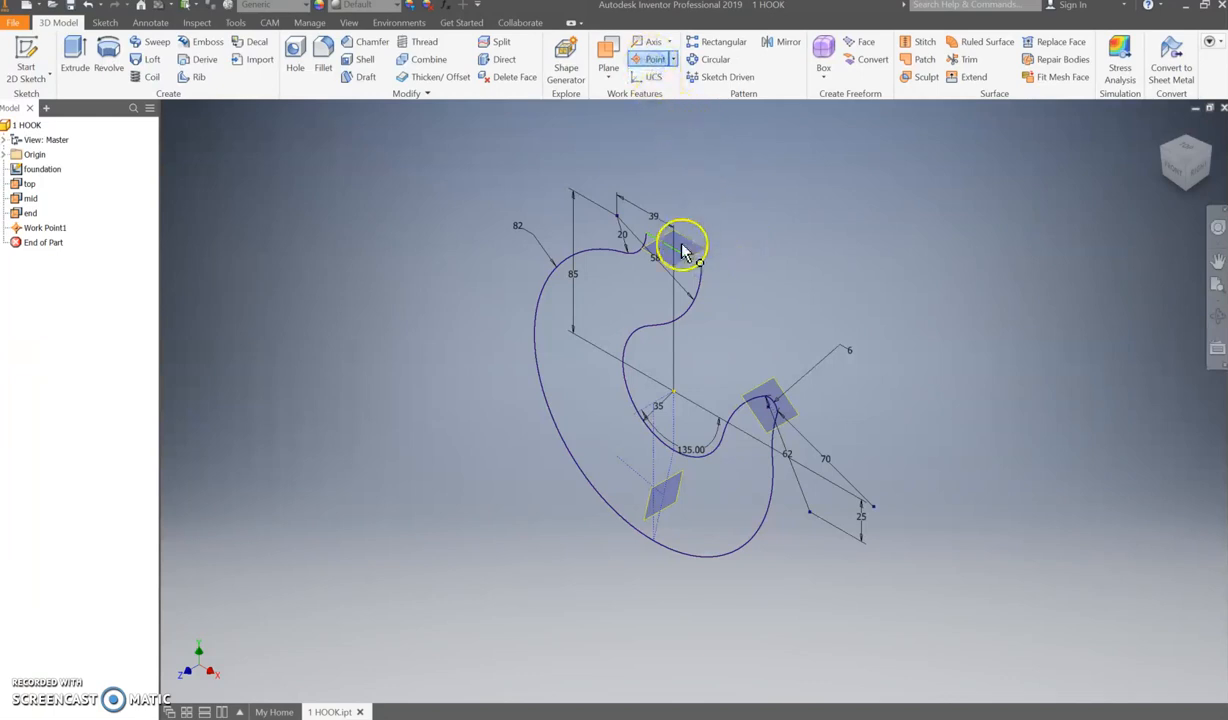
scroll(675, 245, down, 5)
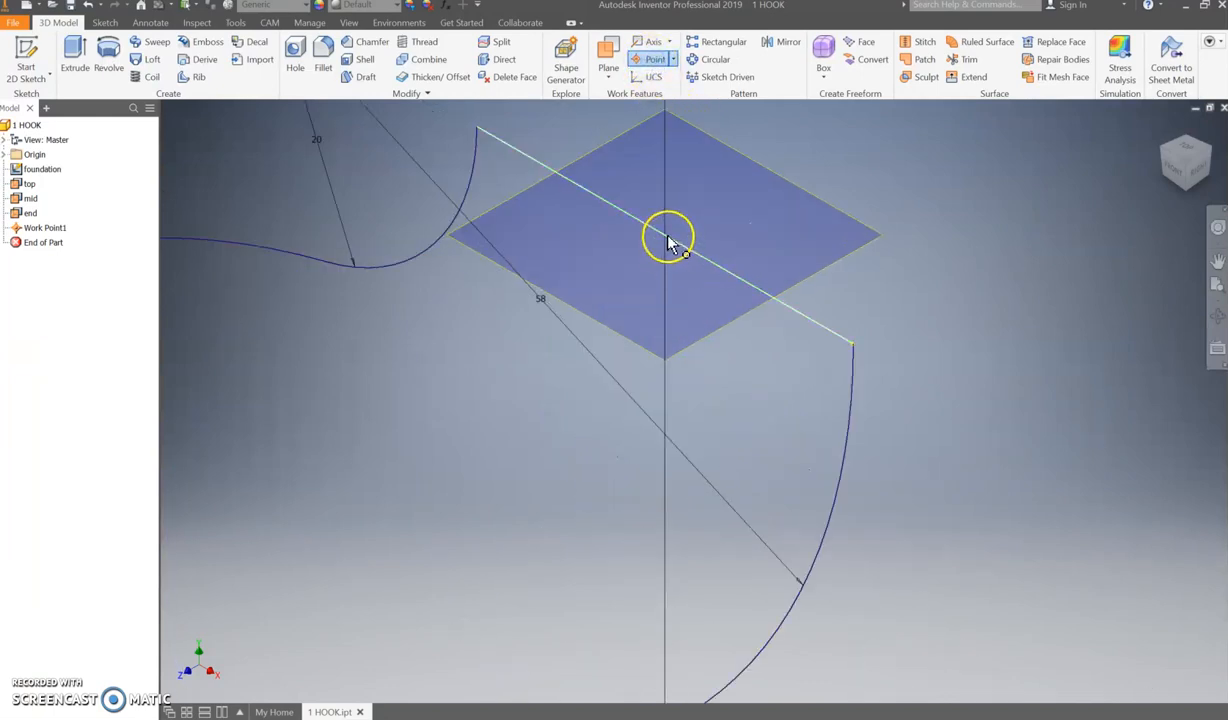
click(668, 240)
scroll(915, 290, up, 5)
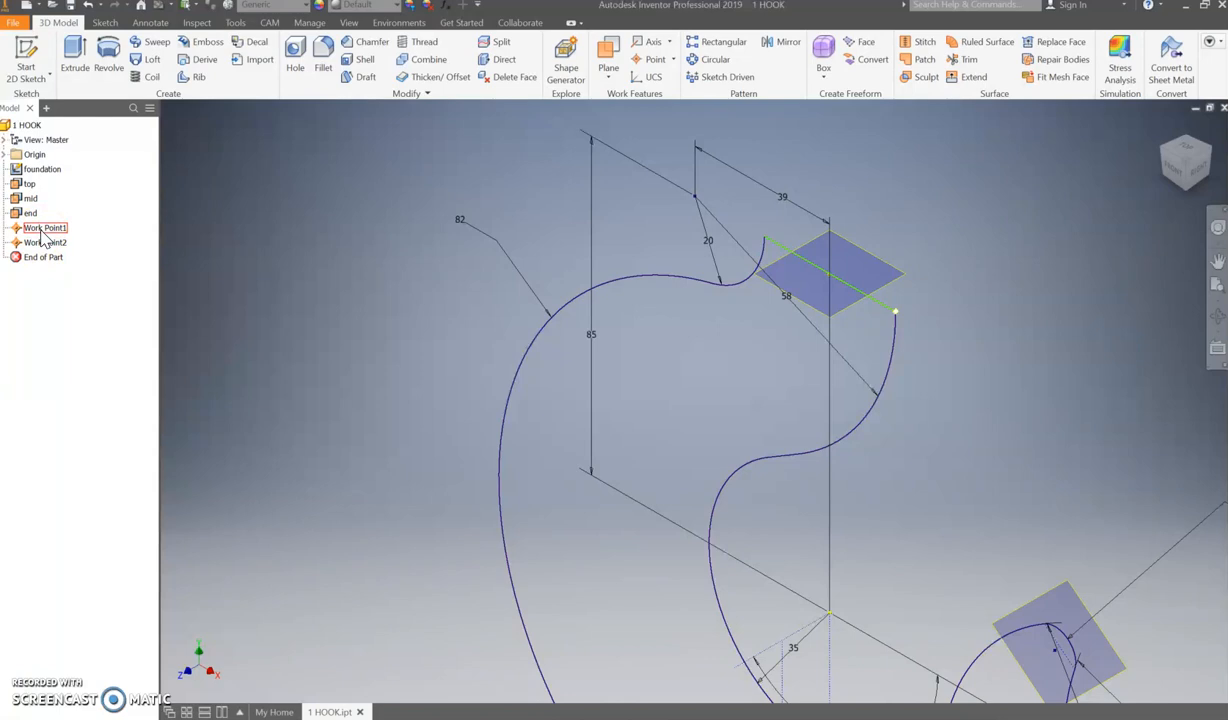
Step: Rename the work point at the upper end of the inner hook curve as "Inner rail Start"
click(896, 312)
click(897, 318)
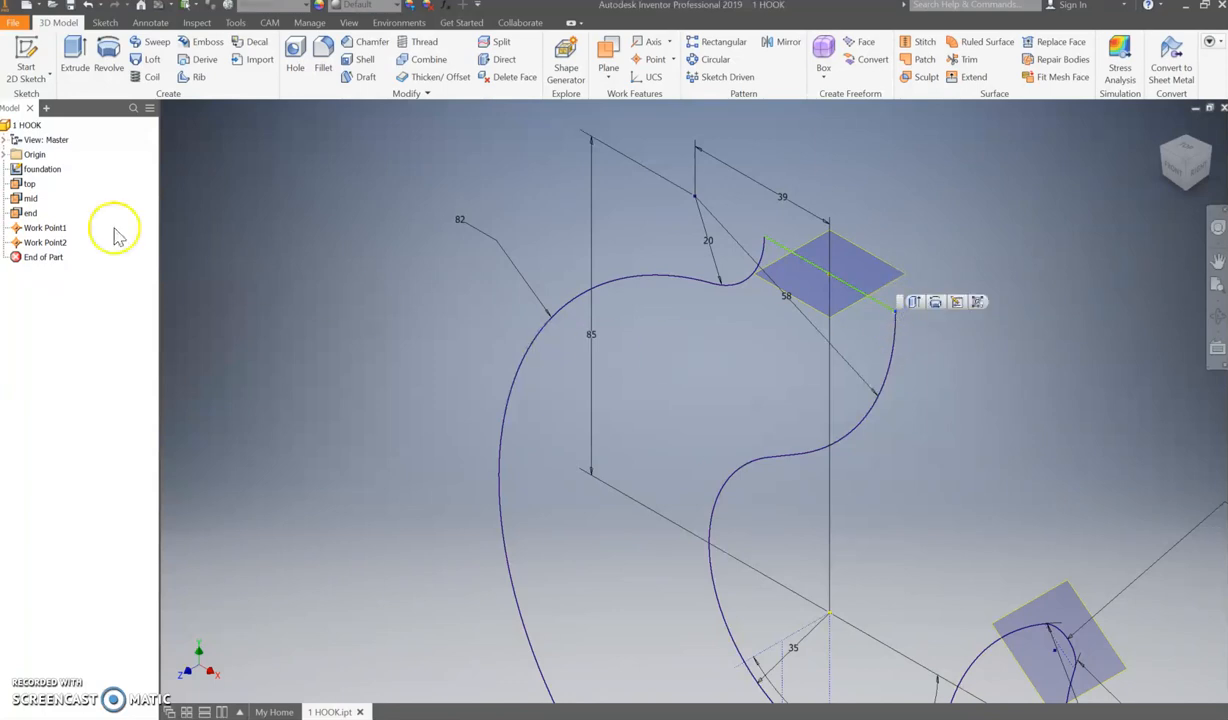
click(618, 282)
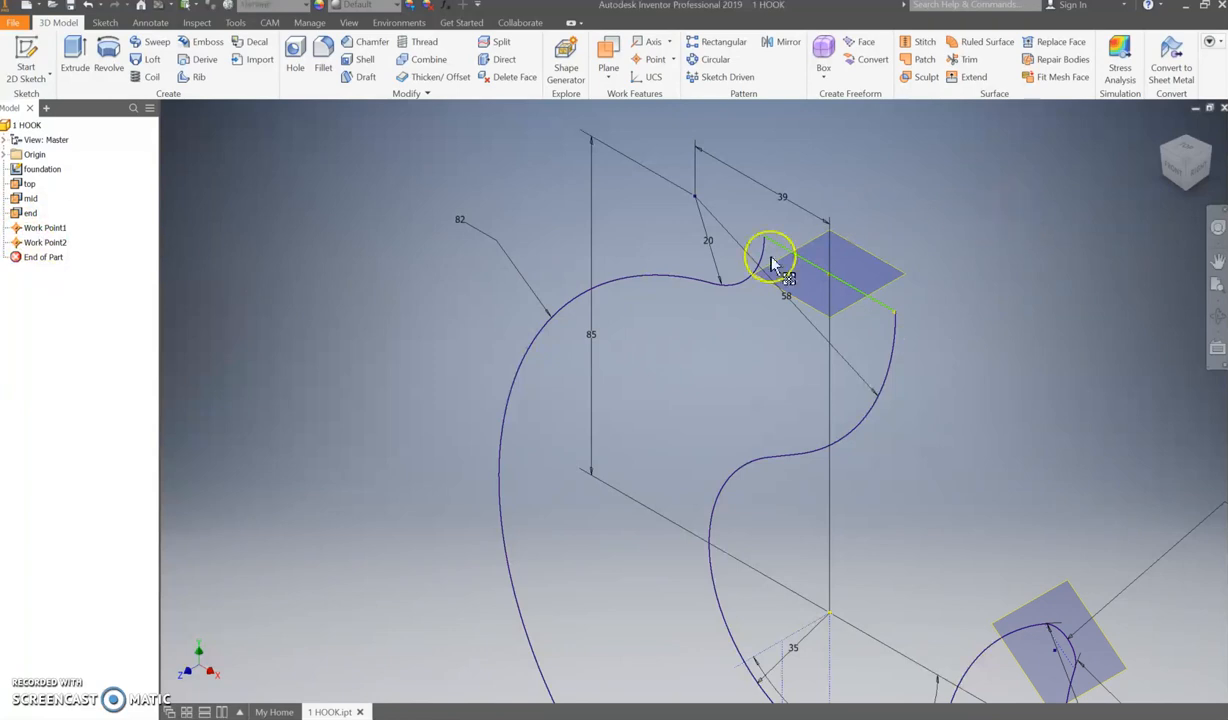
click(44, 229)
click(37, 229)
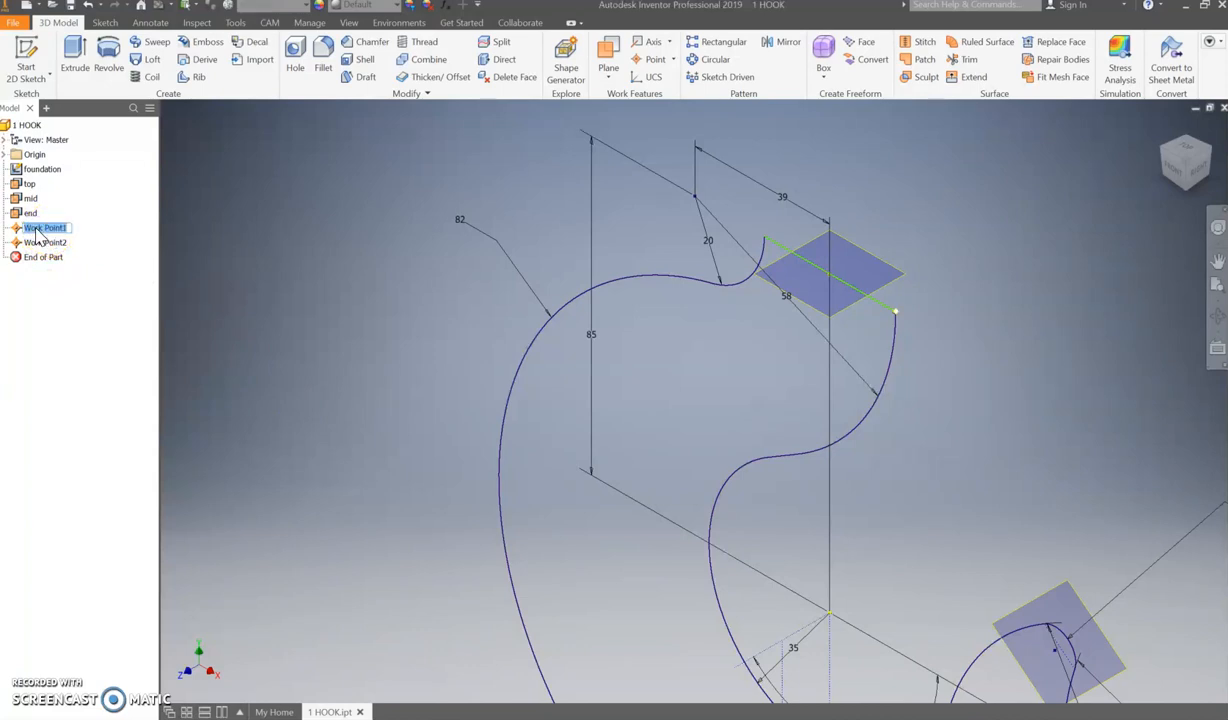
key(BackSpace)
click(25, 227)
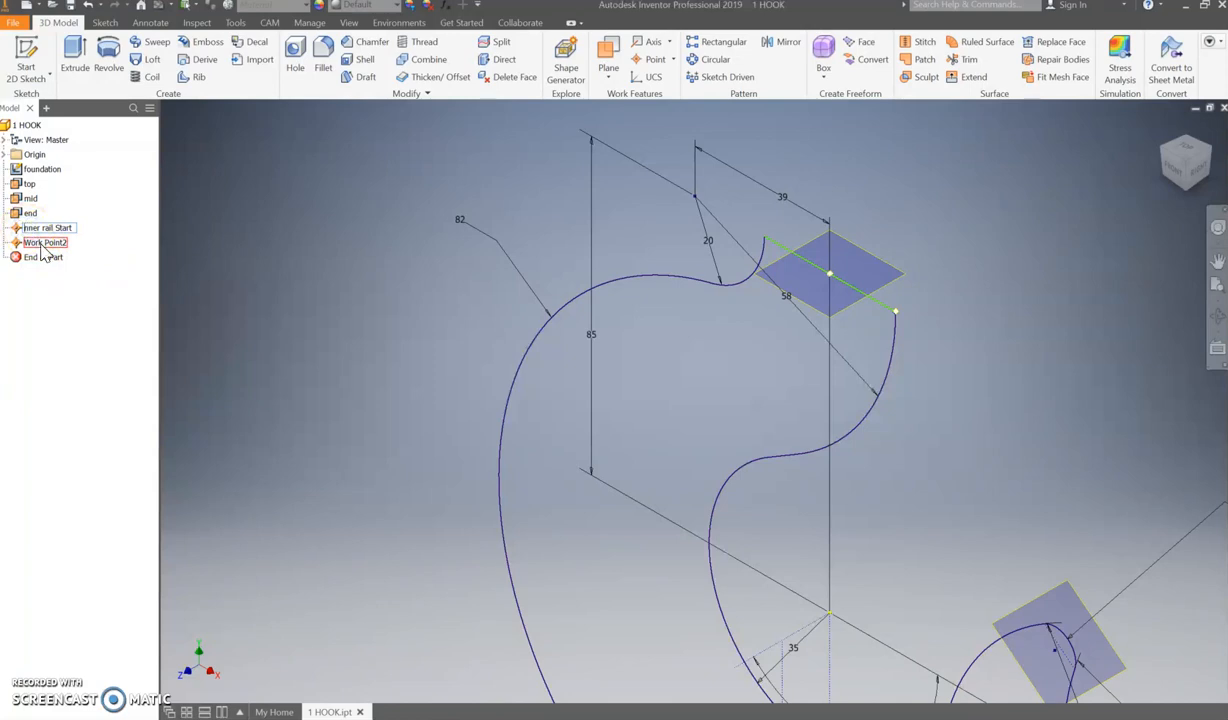
Step: Rename the work point at the centre of the top plane as "Top C point"
click(42, 251)
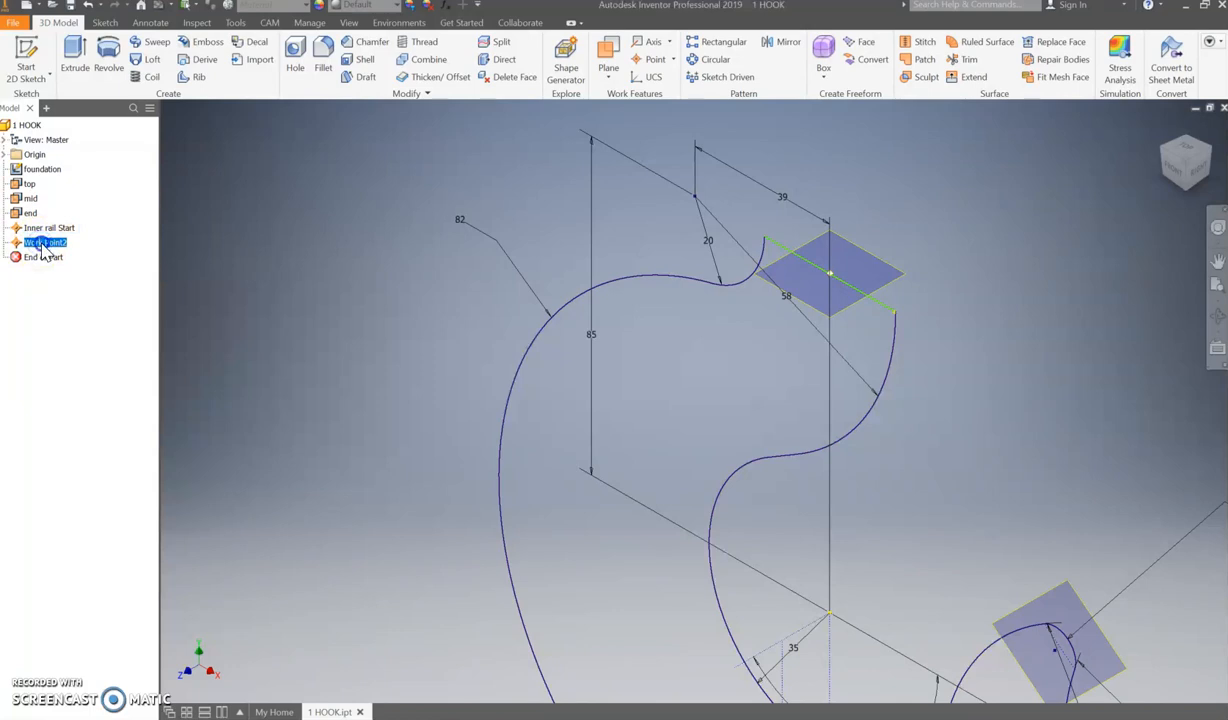
click(66, 257)
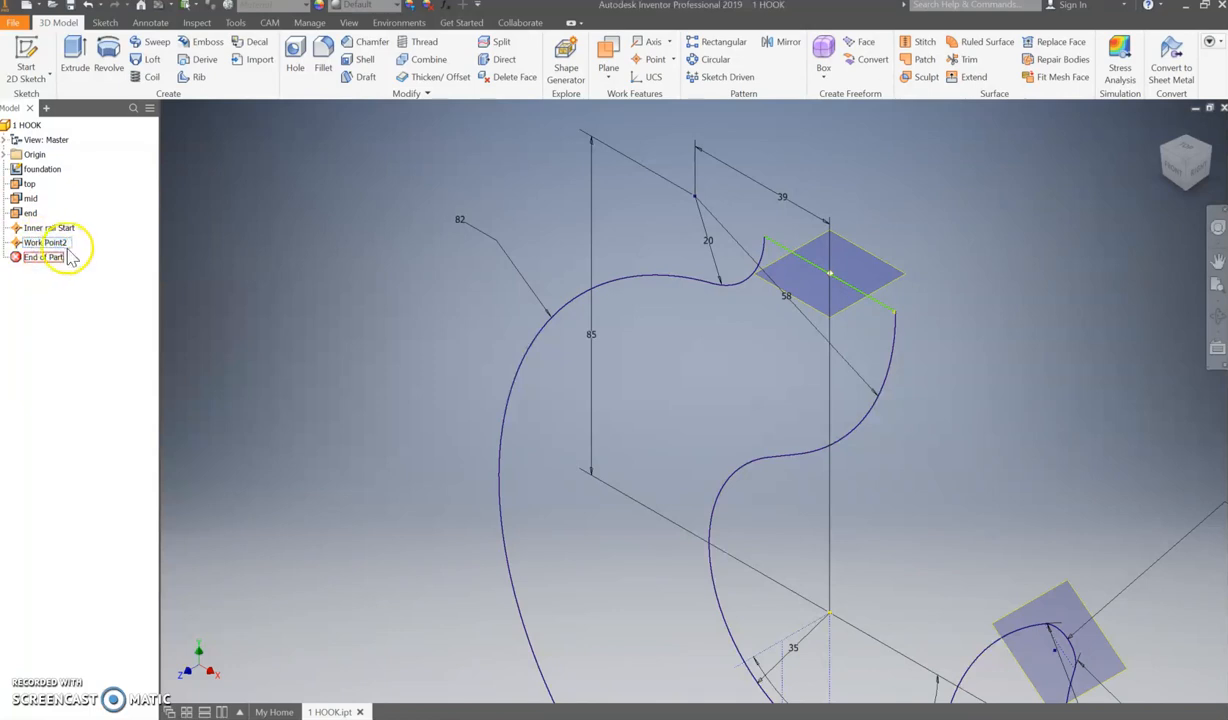
click(64, 243)
drag(64, 243, 22, 243)
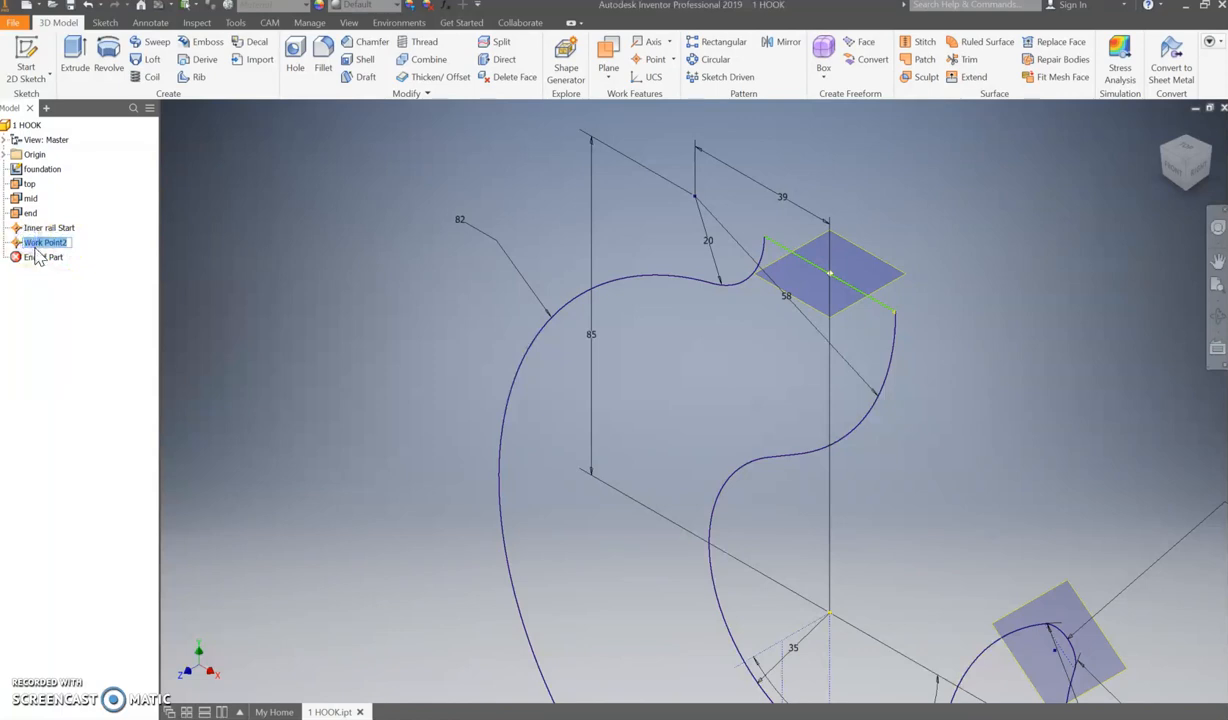
text(Top)
click(45, 304)
Step: Sketch a circle on the top plane, centred on the Top C point and passing through the Inner rail Start point, and finish the sketch
click(32, 51)
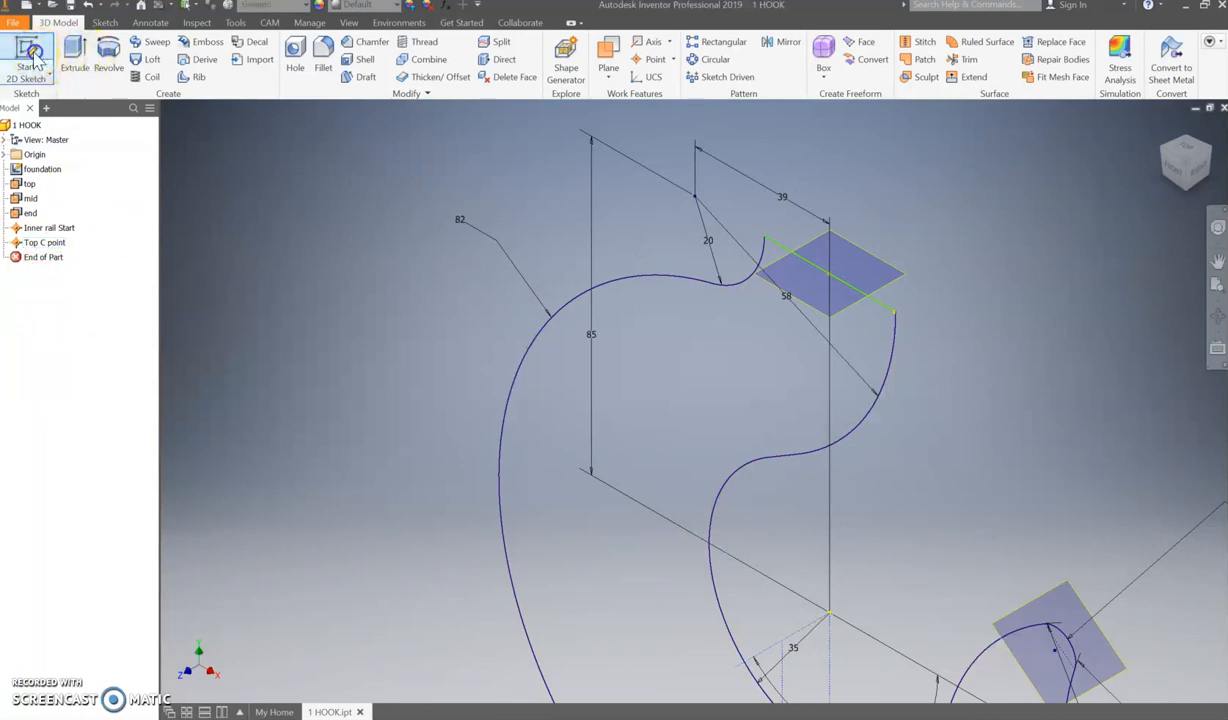
click(29, 188)
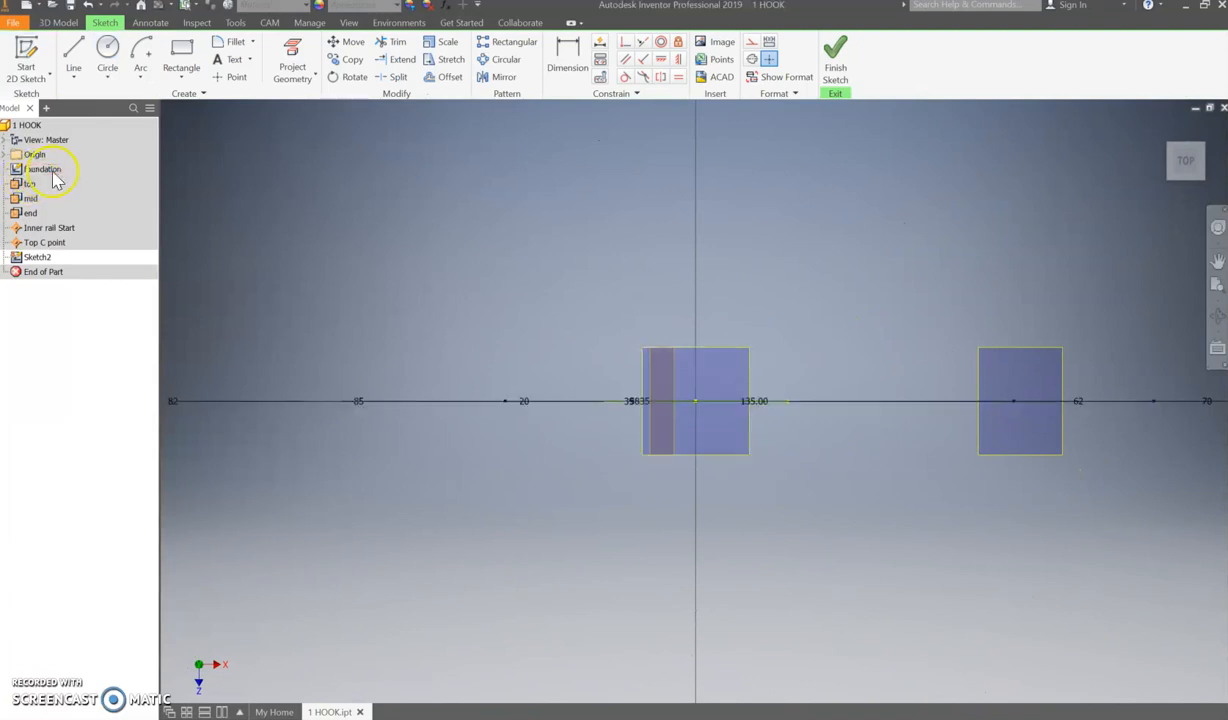
click(290, 56)
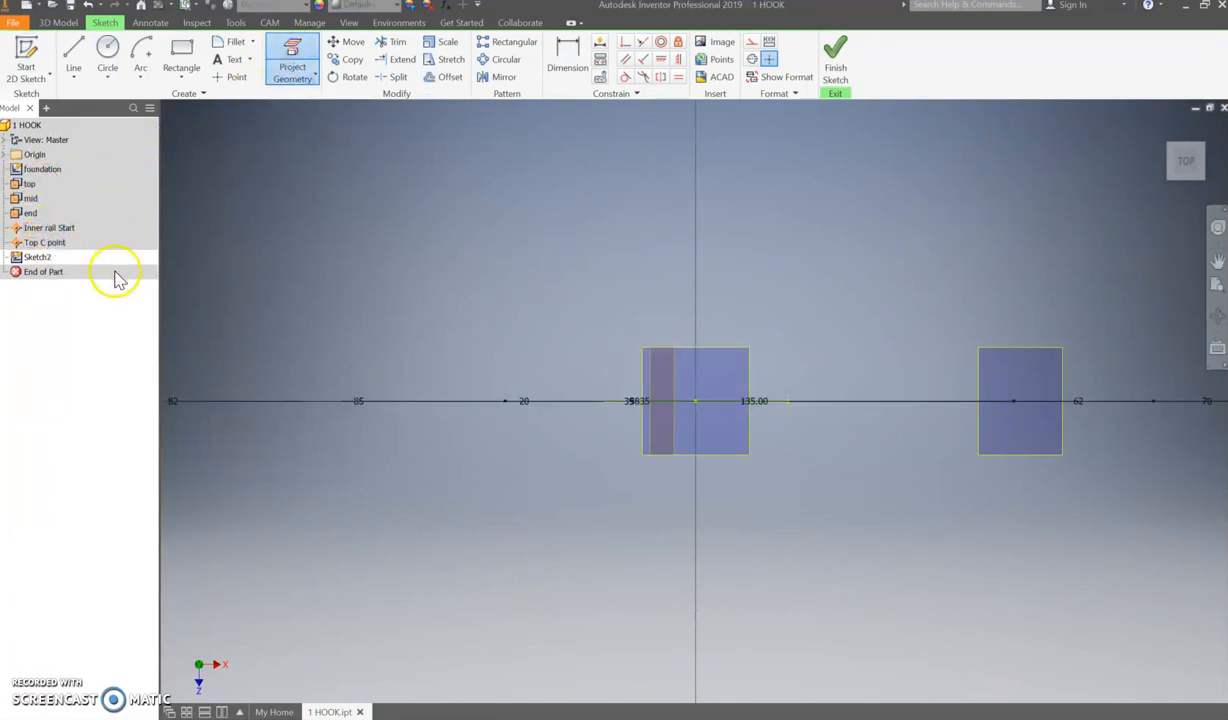
click(107, 55)
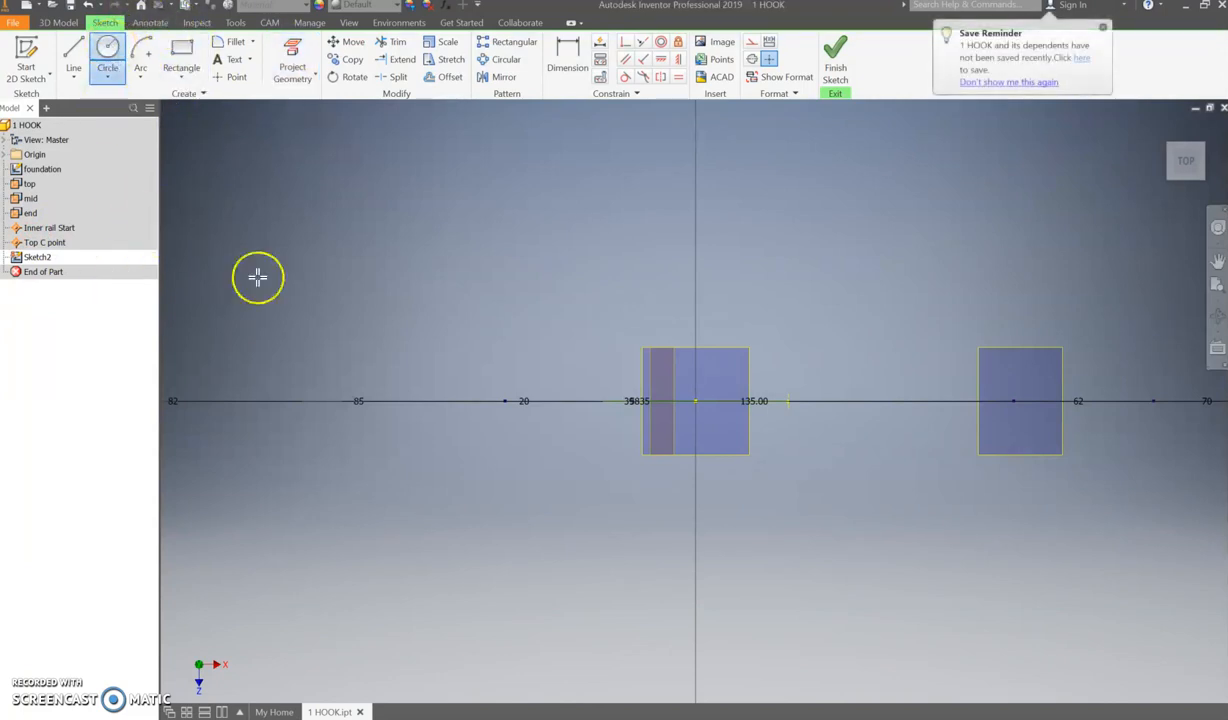
click(696, 402)
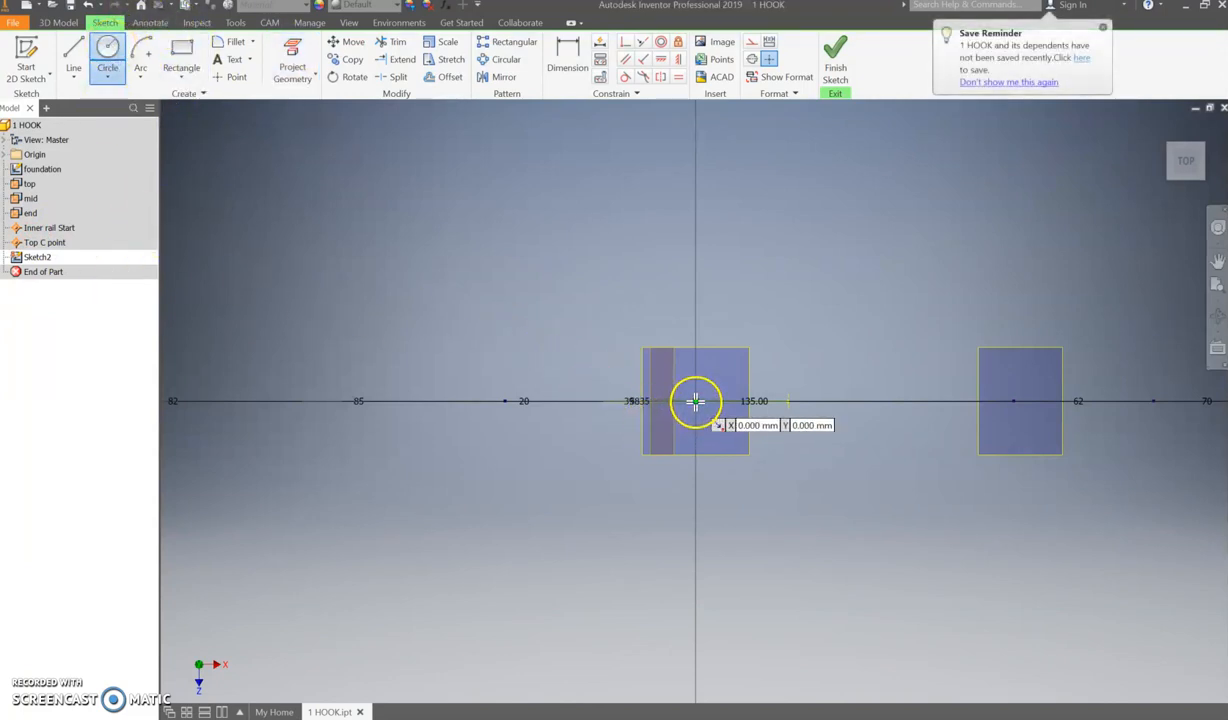
click(788, 401)
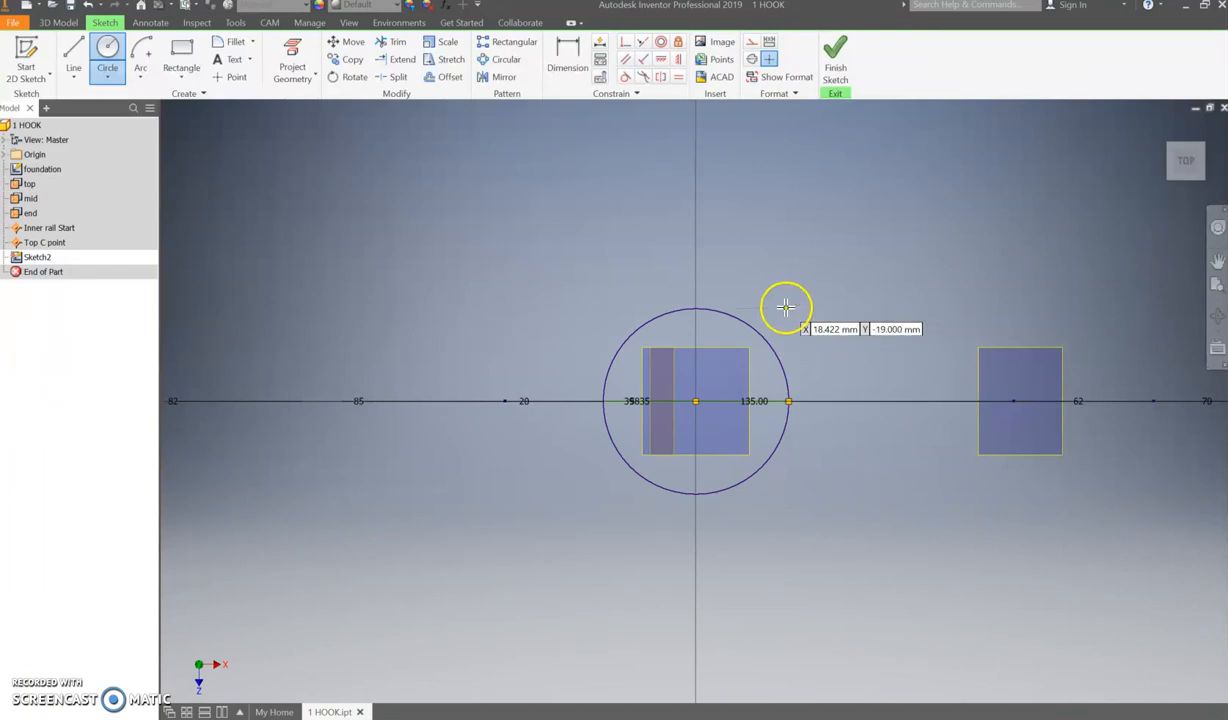
click(835, 68)
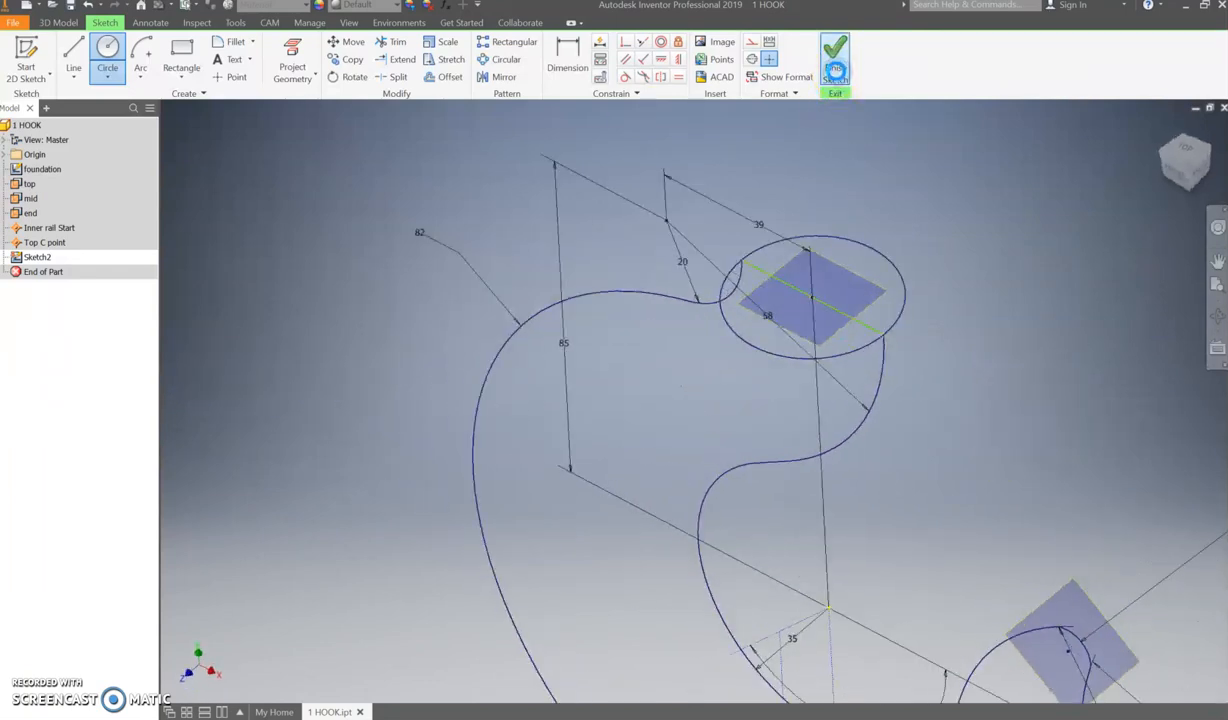
Step: Rename the new circle sketch as "Top Profile"
click(36, 257)
click(36, 262)
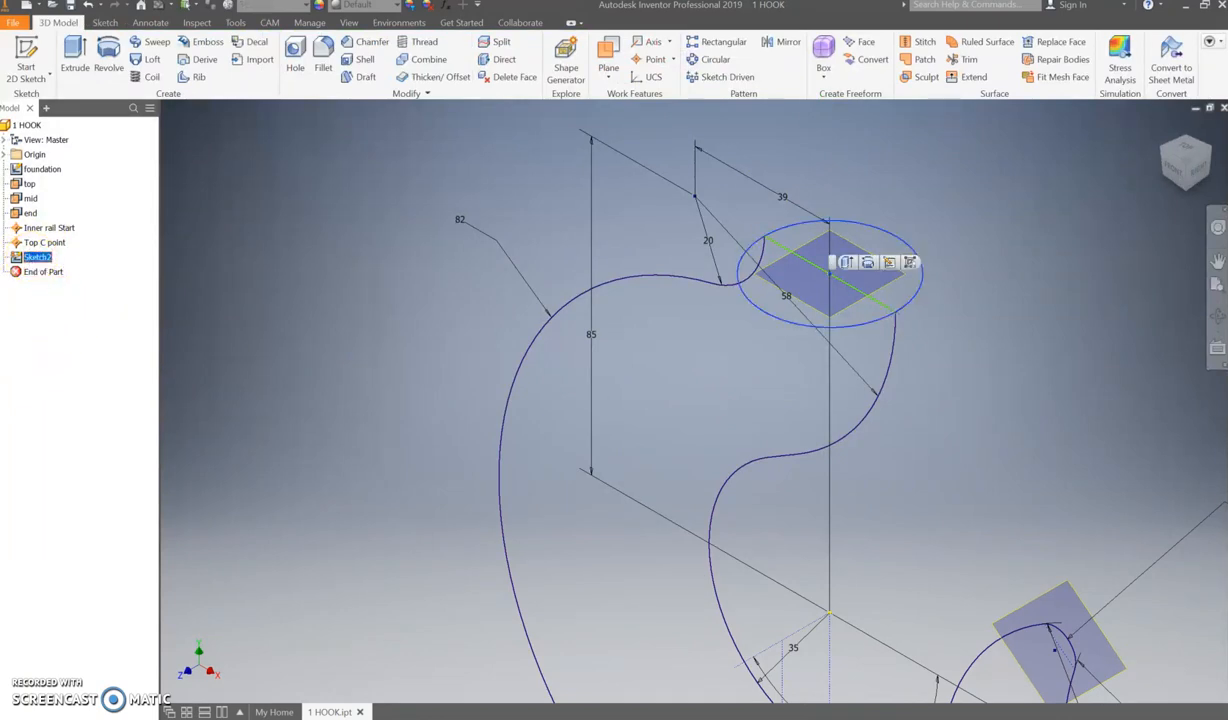
text(to)
click(30, 297)
click(25, 285)
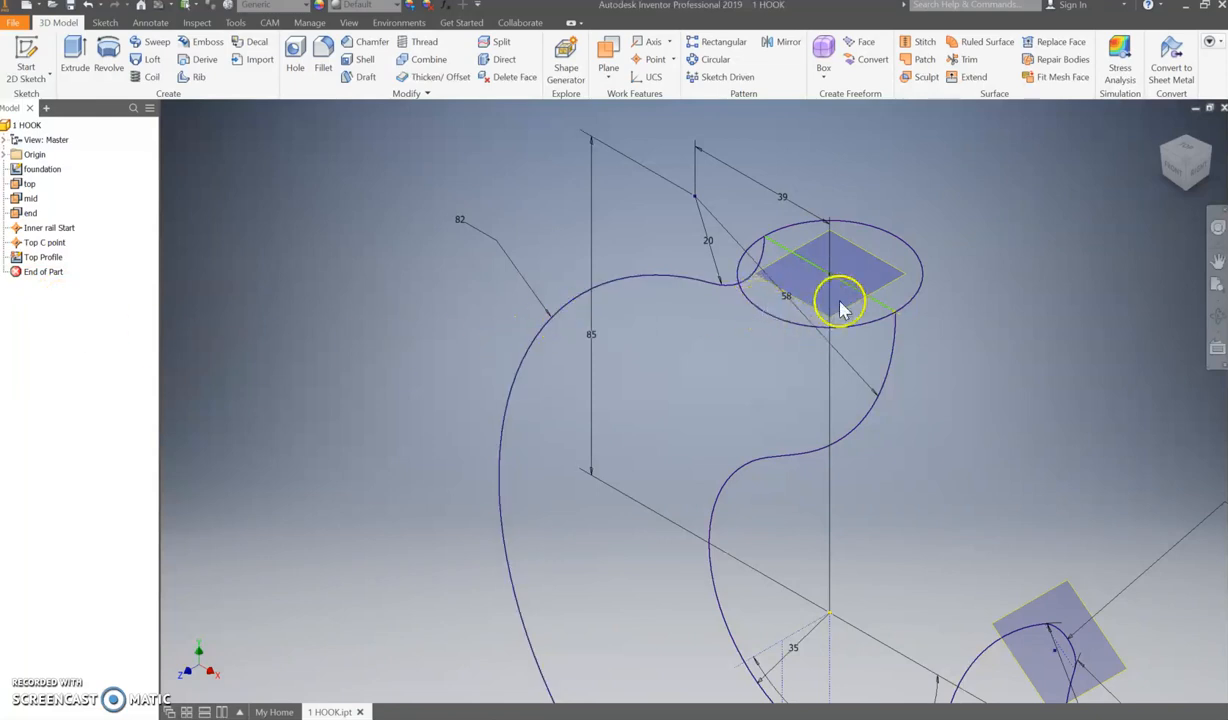
Step: Examine the hook's lower cross-section details on the PDF drawing in Adobe Acrobat Reader and return to Inventor
middle_drag(671, 447, 781, 176)
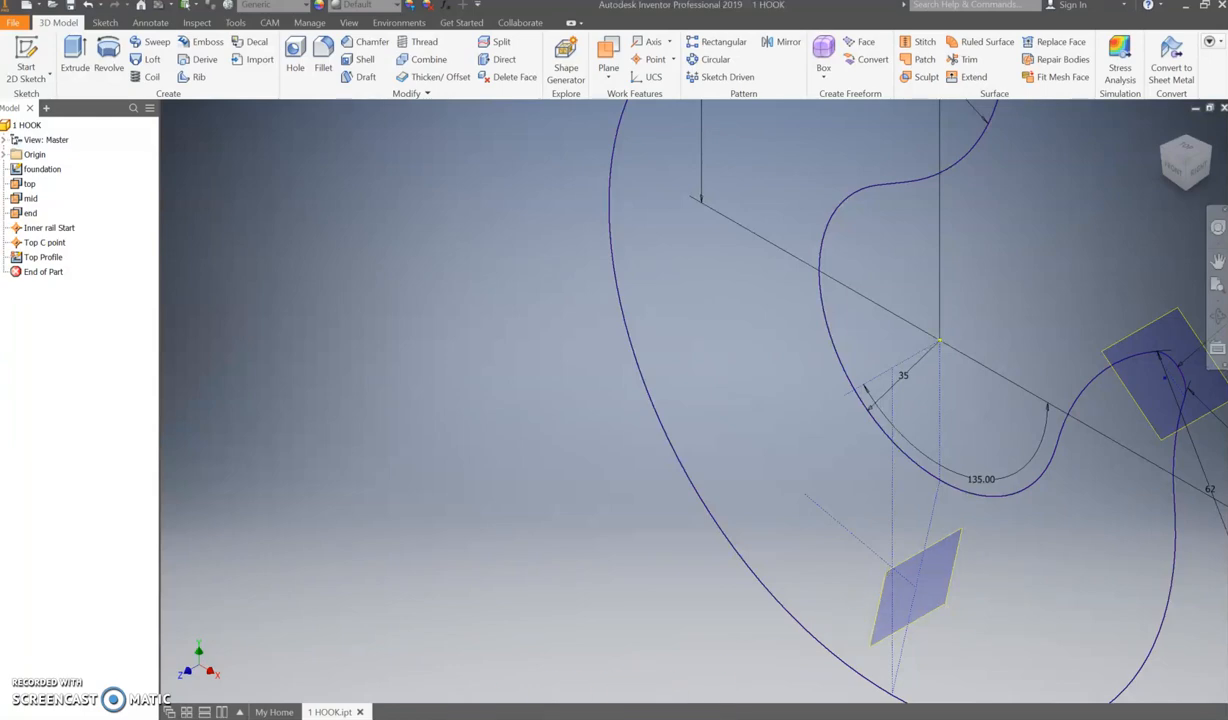
key(alt+Tab)
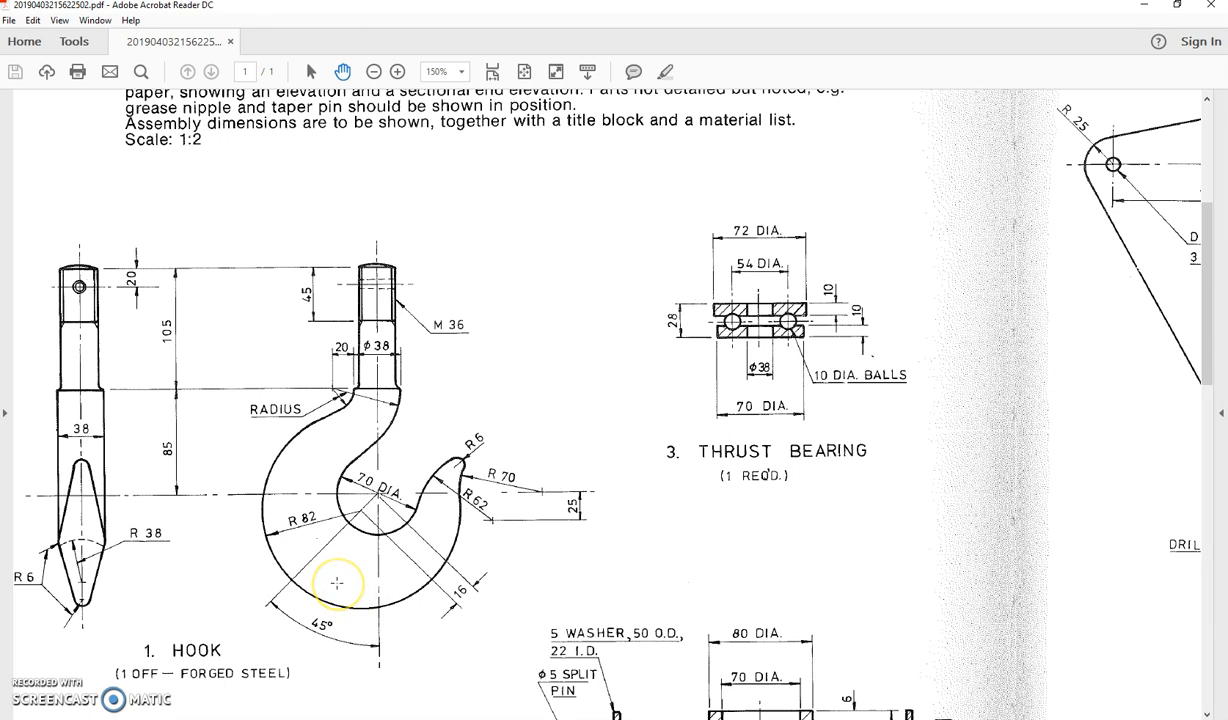
key(alt+Tab)
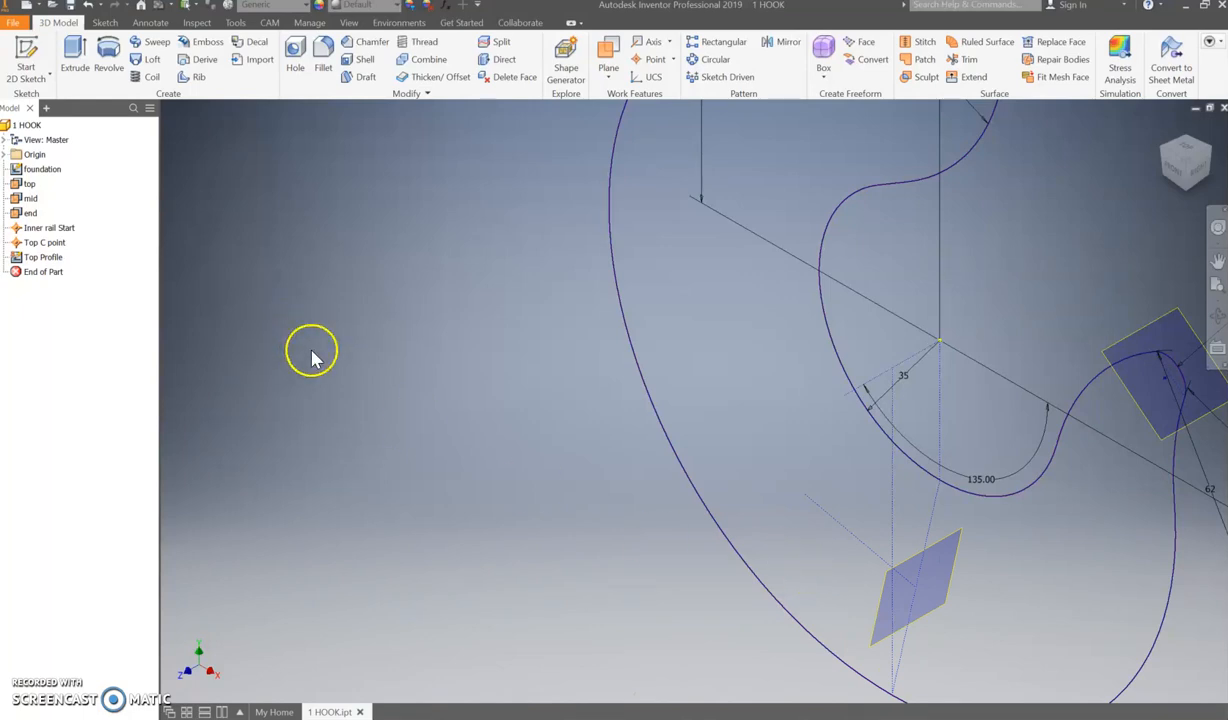
Step: Place a work point where the angled construction line through the mid plane meets the inner hook curve
click(652, 59)
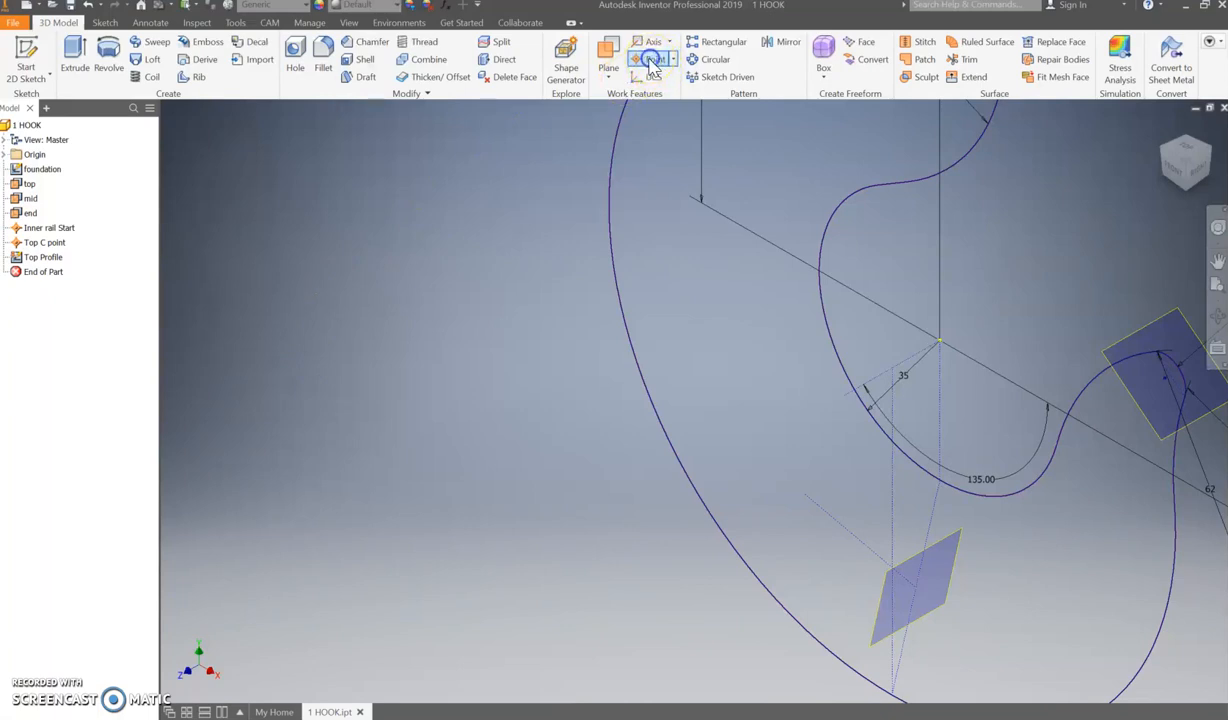
click(940, 480)
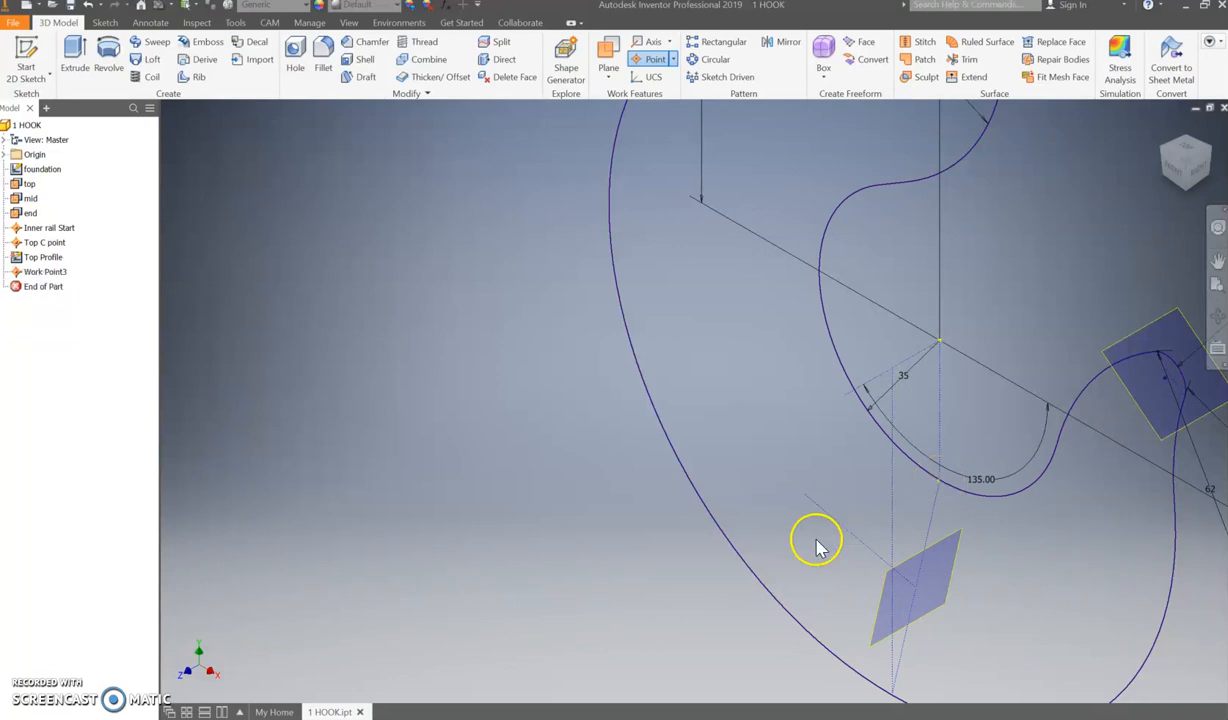
click(642, 59)
middle_drag(562, 607, 729, 225)
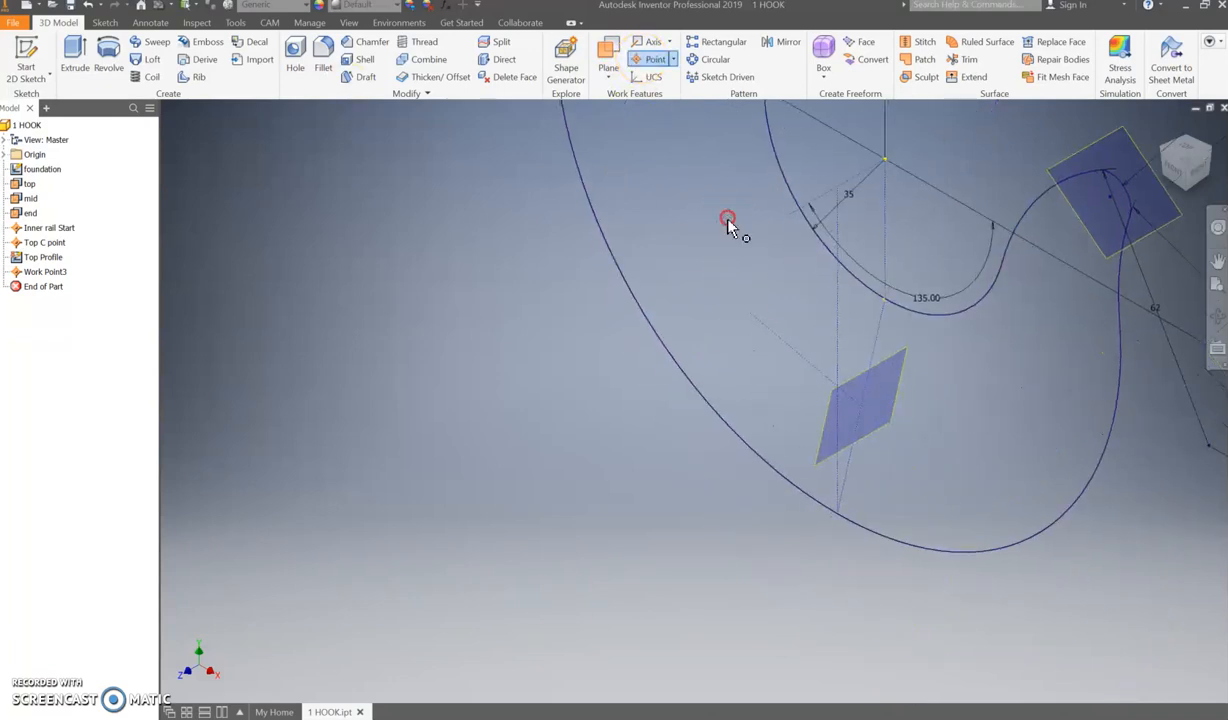
click(840, 522)
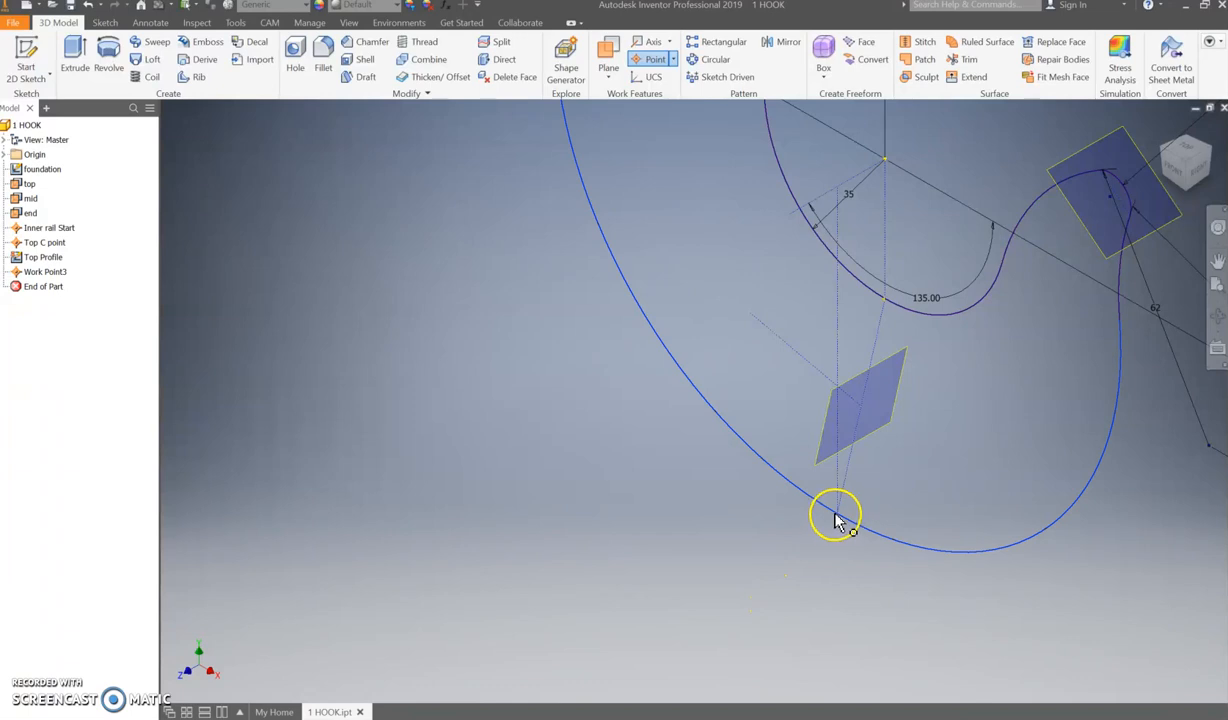
scroll(830, 530, up, 3)
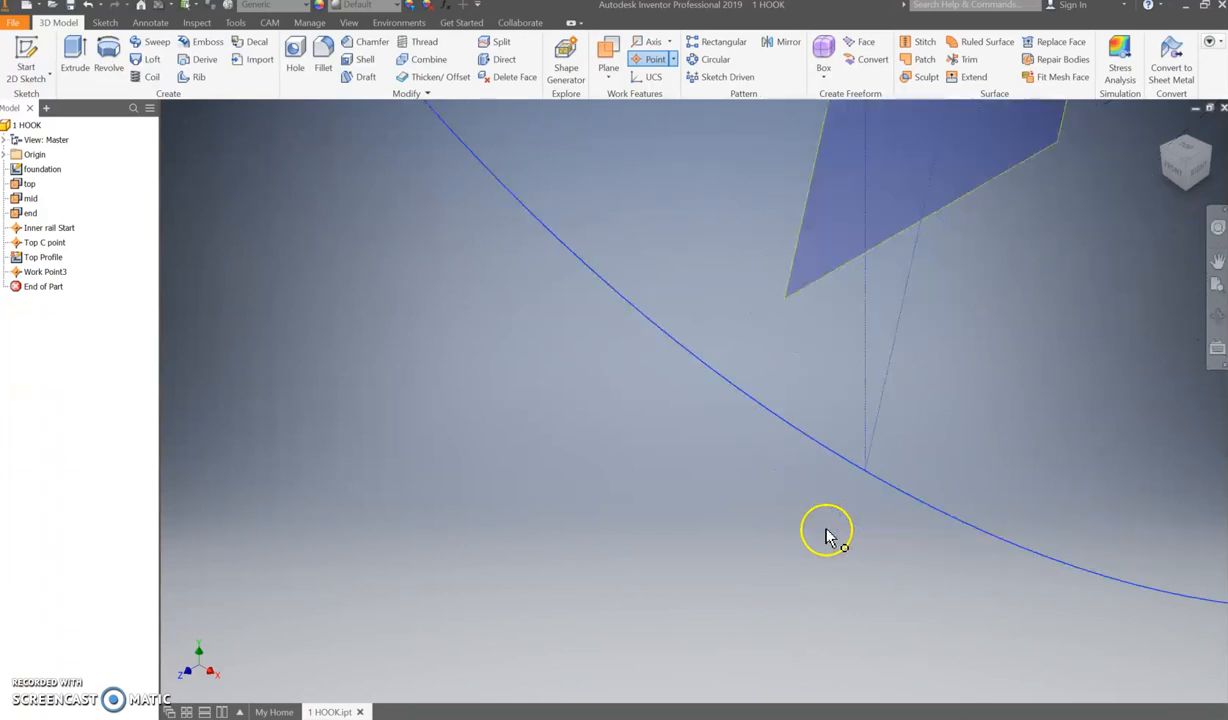
scroll(815, 528, down, 3)
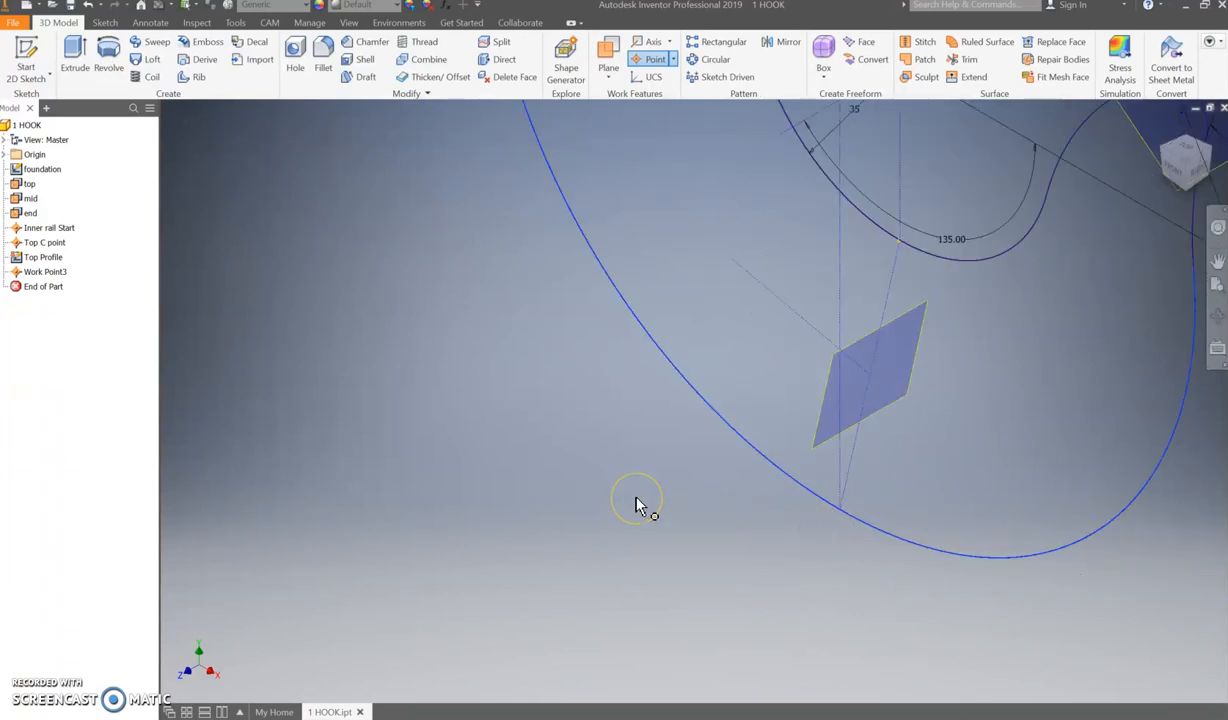
key(Escape)
Step: Place a work point where the angled construction line through the mid plane meets the outer hook curve
click(652, 62)
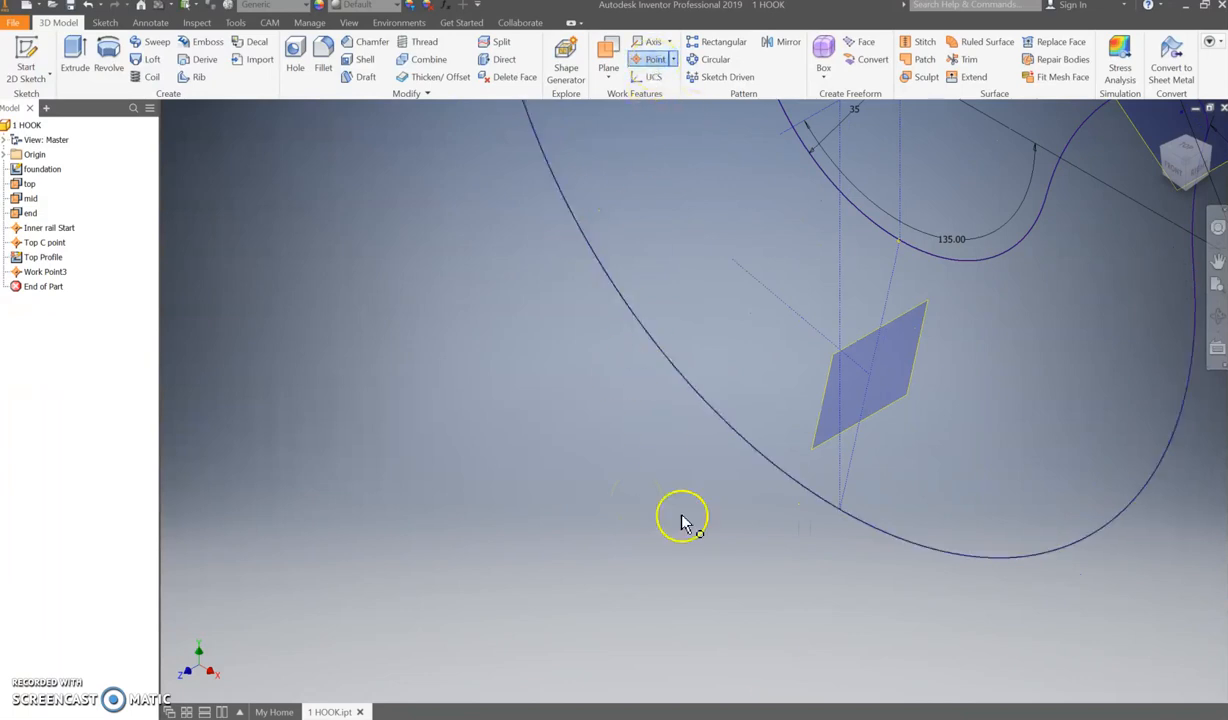
click(840, 509)
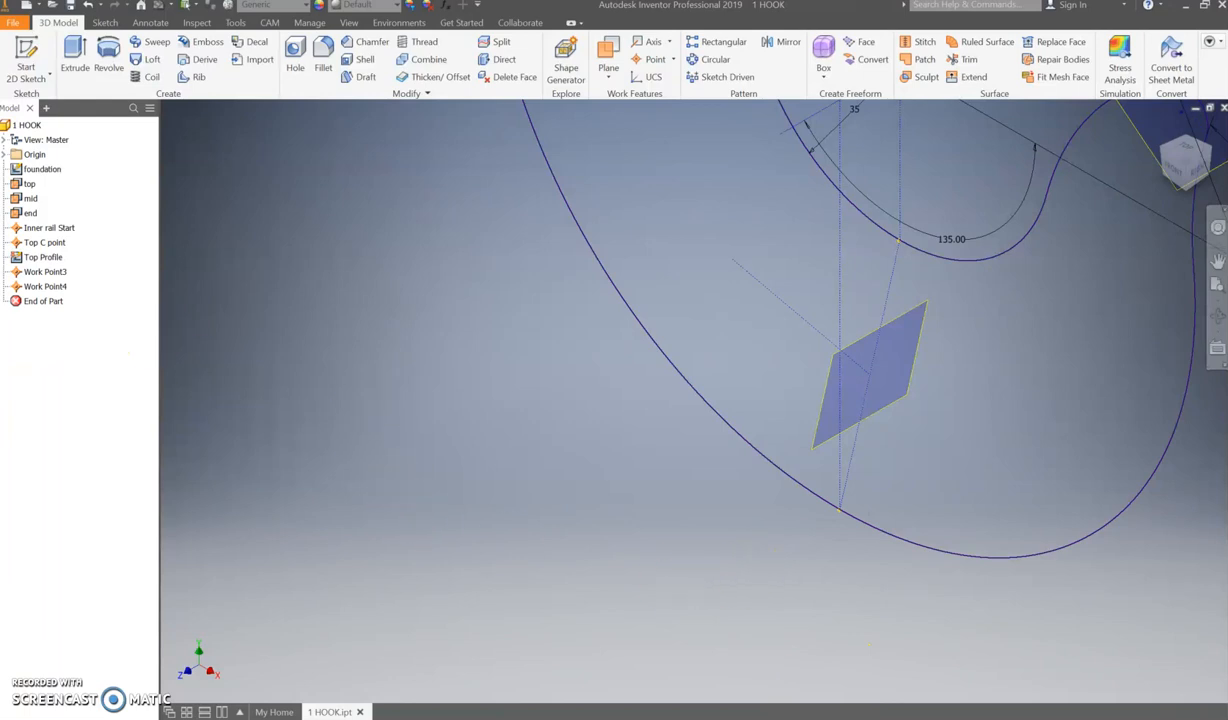
Step: Move Work Point4 above Work Point3 in the model tree
click(42, 272)
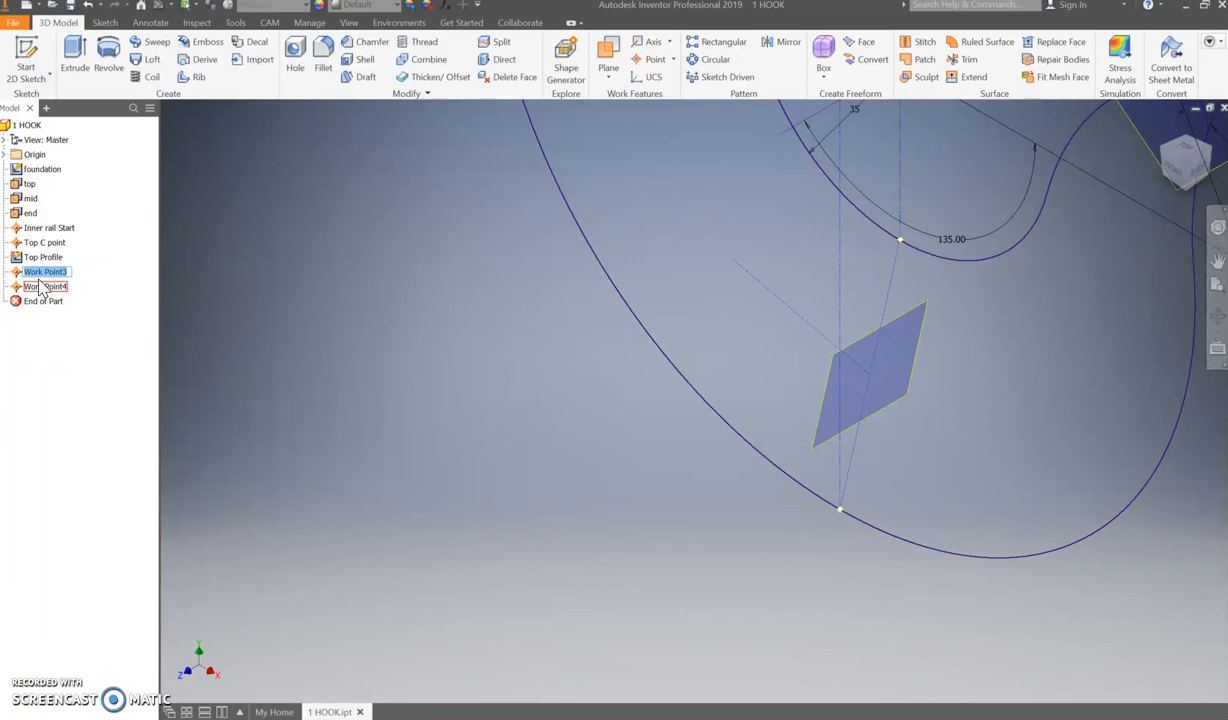
key(BackSpace)
drag(39, 287, 39, 275)
click(39, 289)
Step: Rename Work Point4 as "Inner rail Low" and Work Point3 as "Outer rail Low"
click(41, 273)
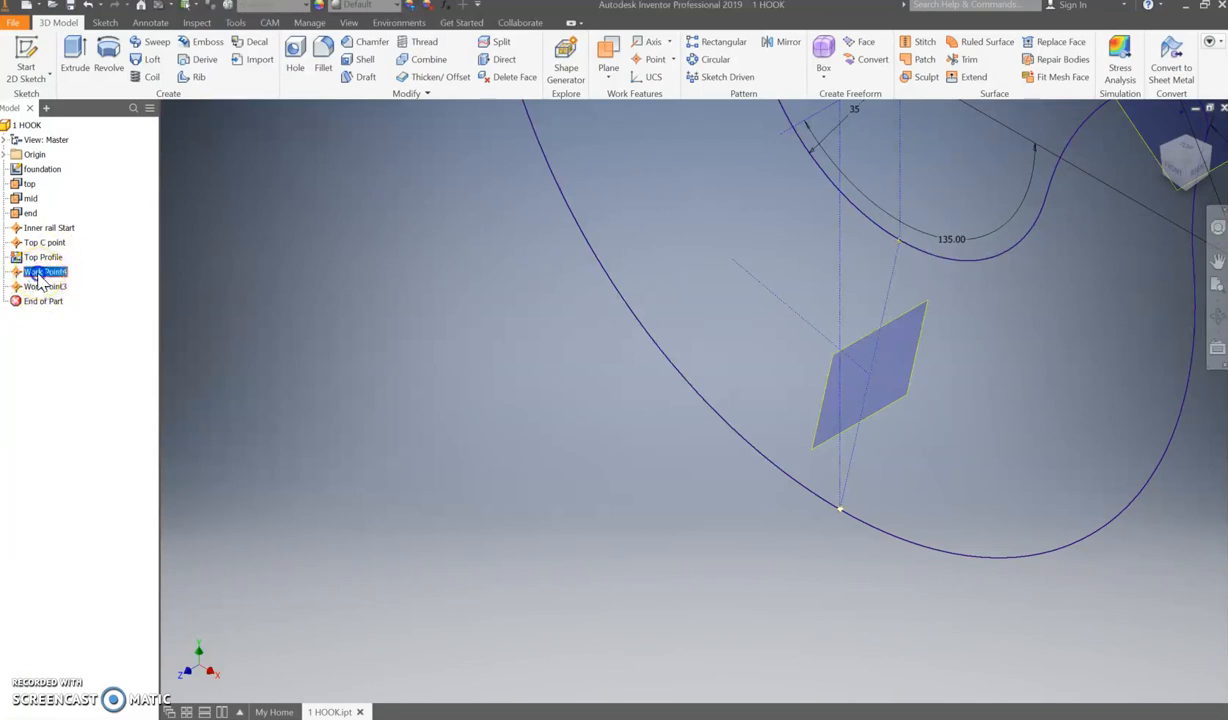
text(Inner rail Low)
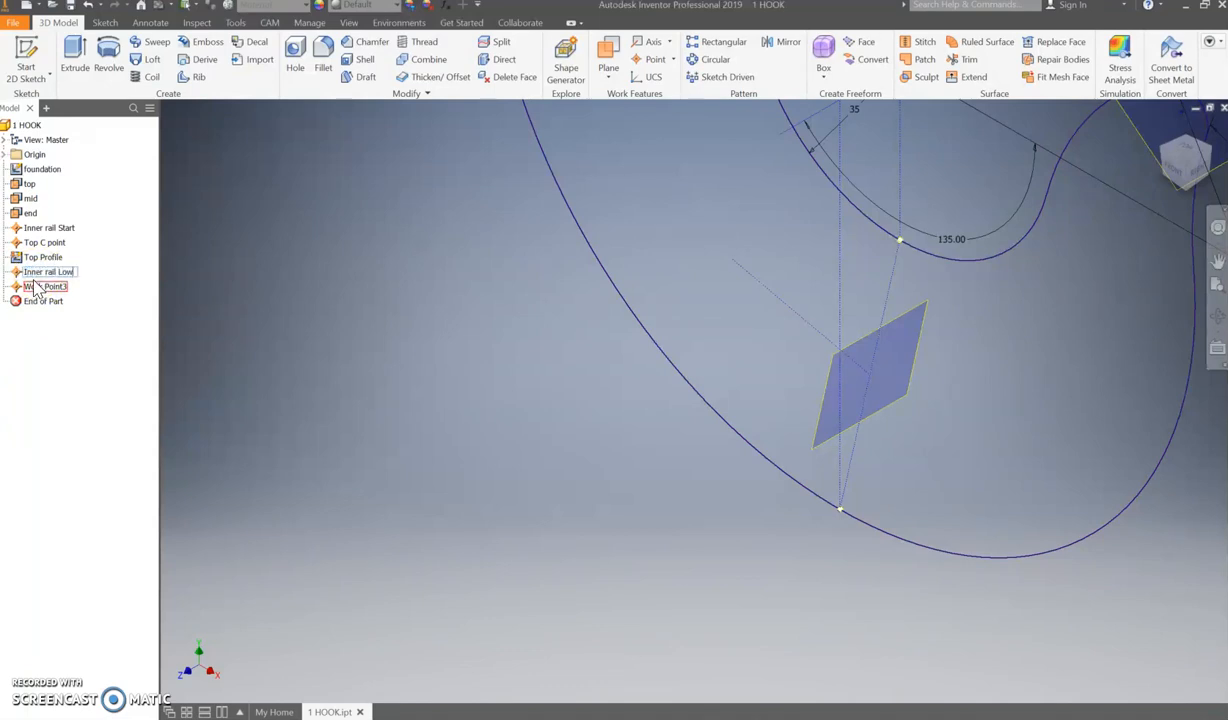
key(Return)
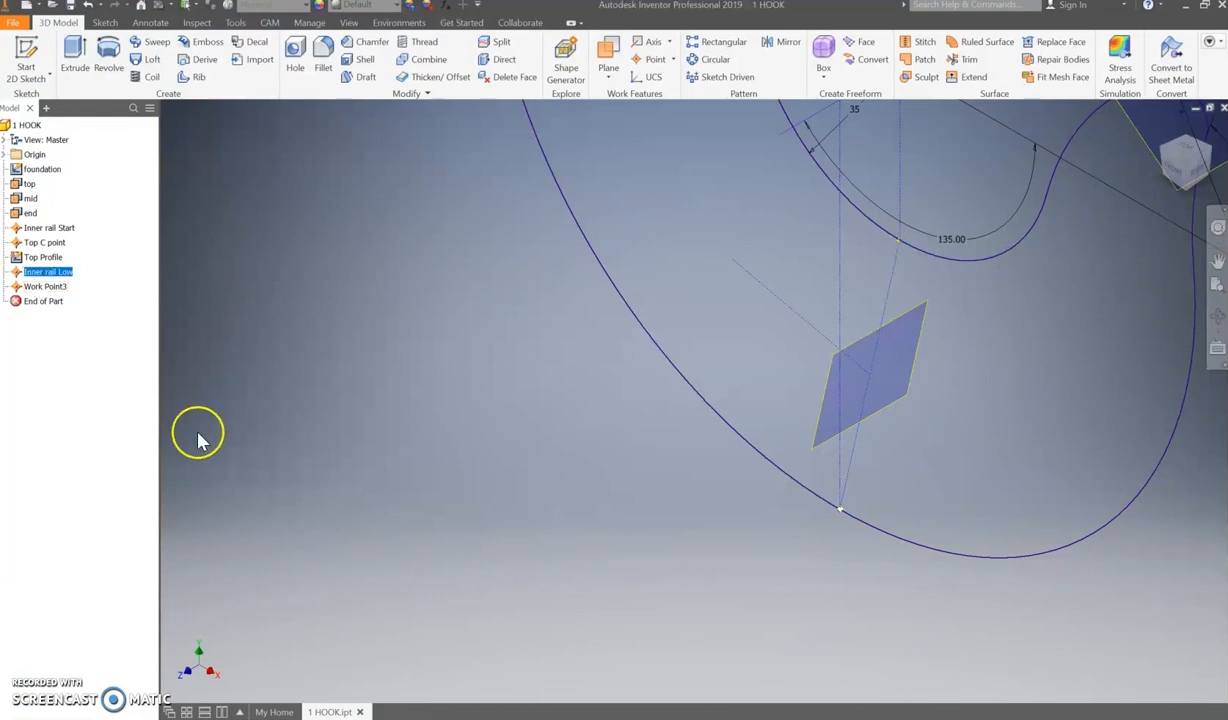
click(61, 289)
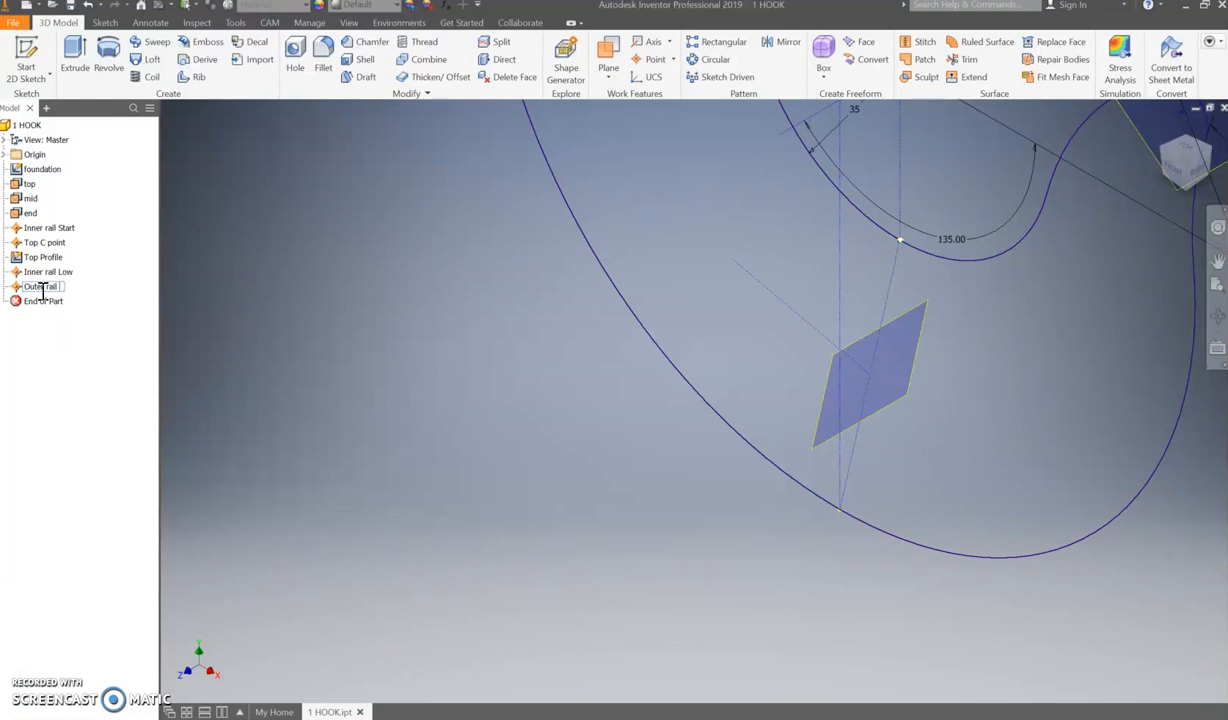
click(36, 309)
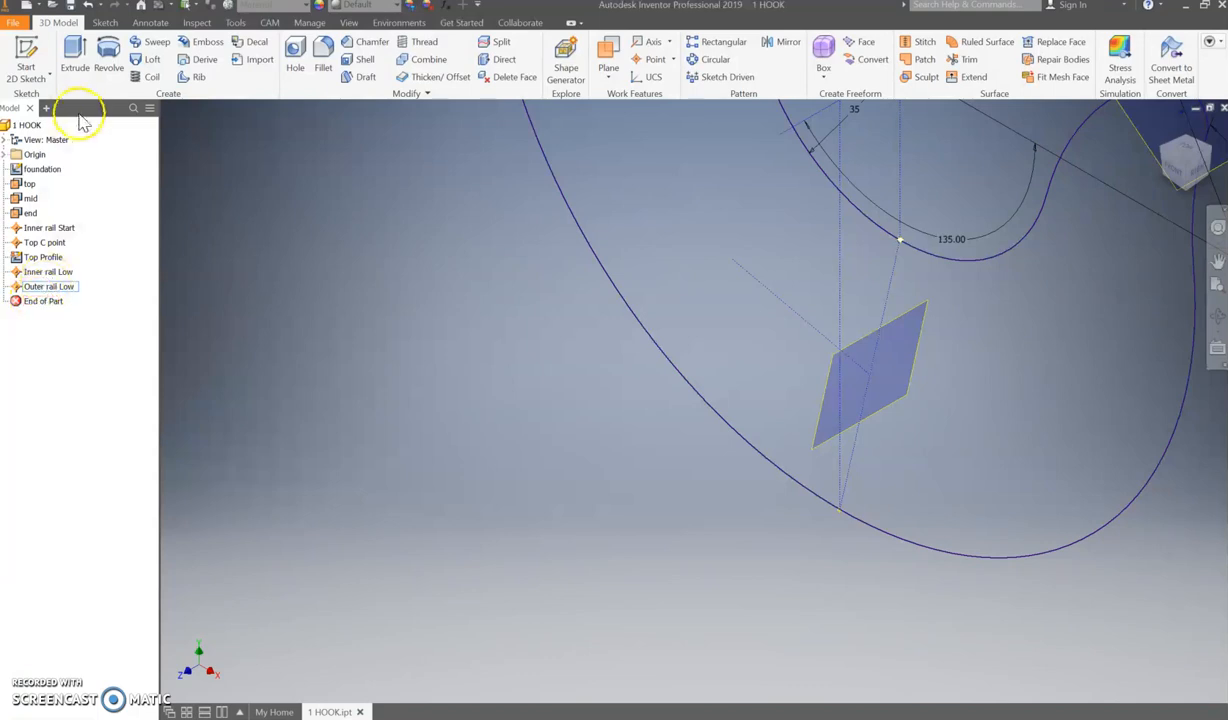
Step: Start a sketch on the mid plane and project the Inner rail Low and Outer rail Low points into it
click(17, 48)
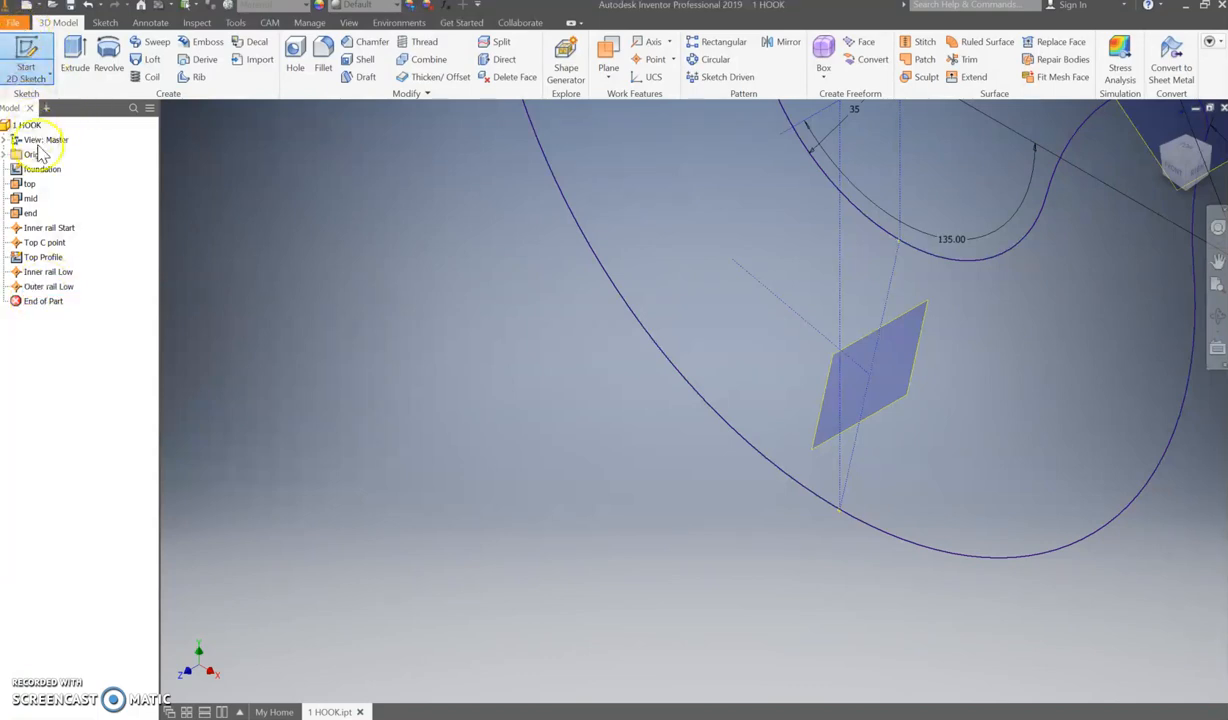
click(29, 199)
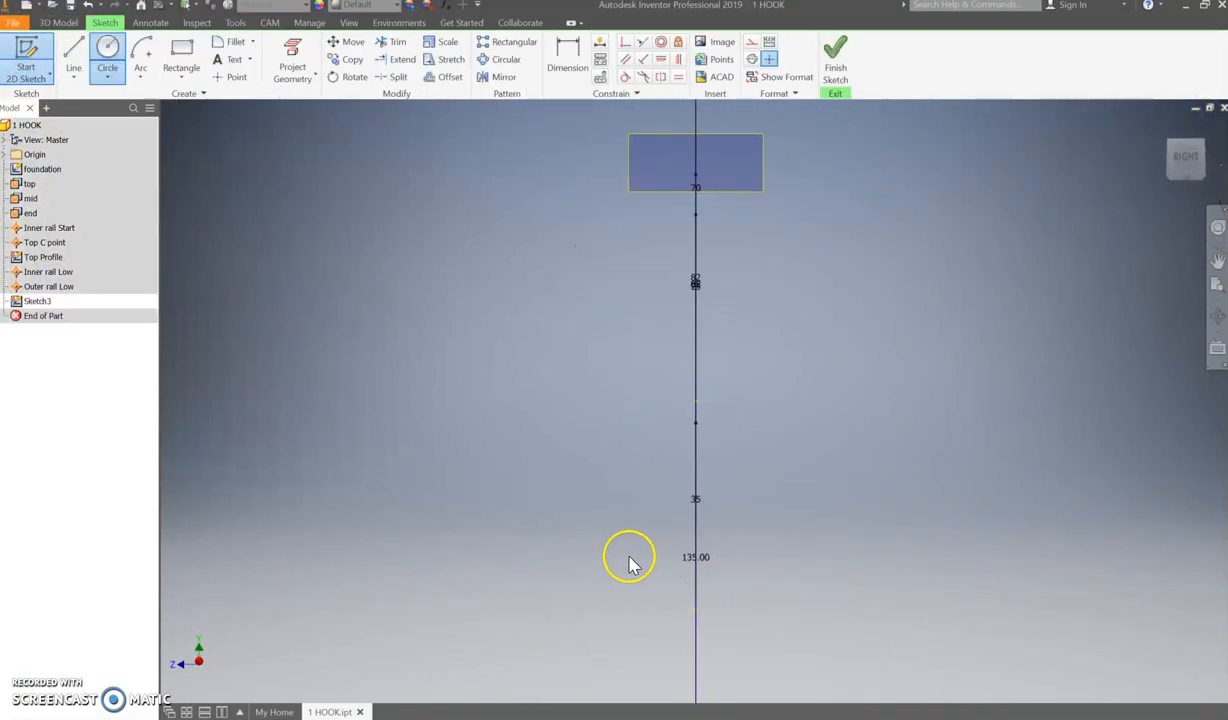
middle_drag(680, 371, 727, 277)
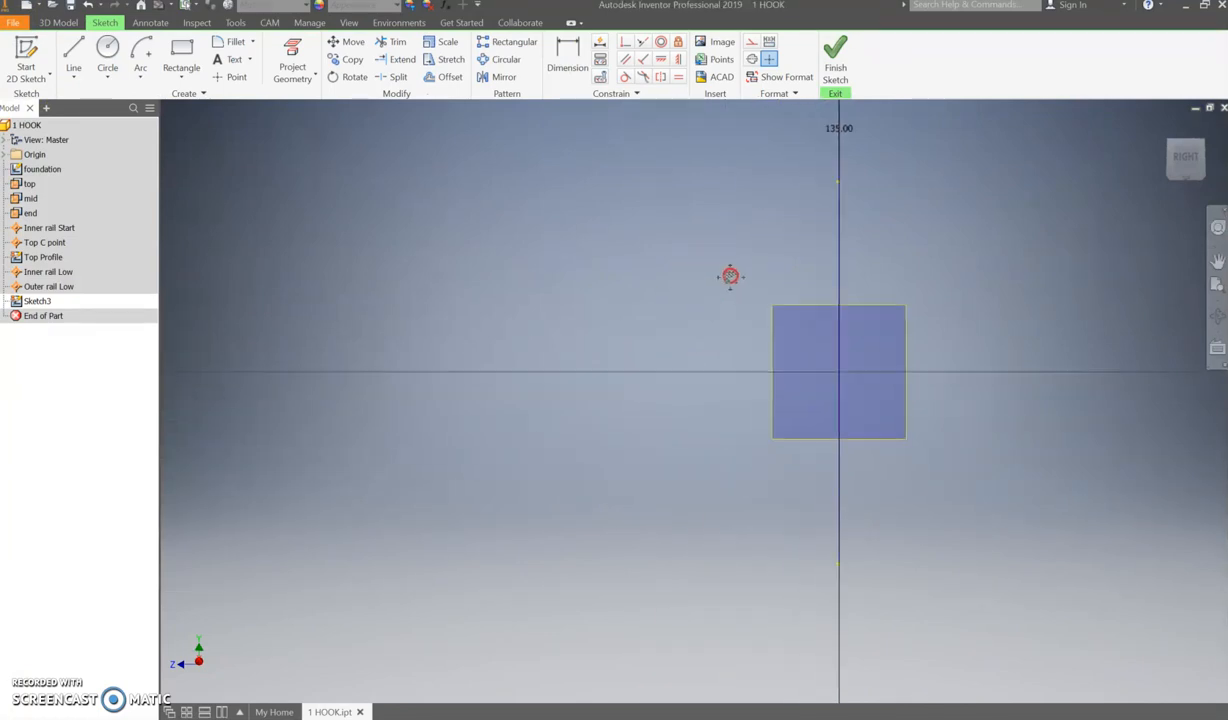
click(297, 62)
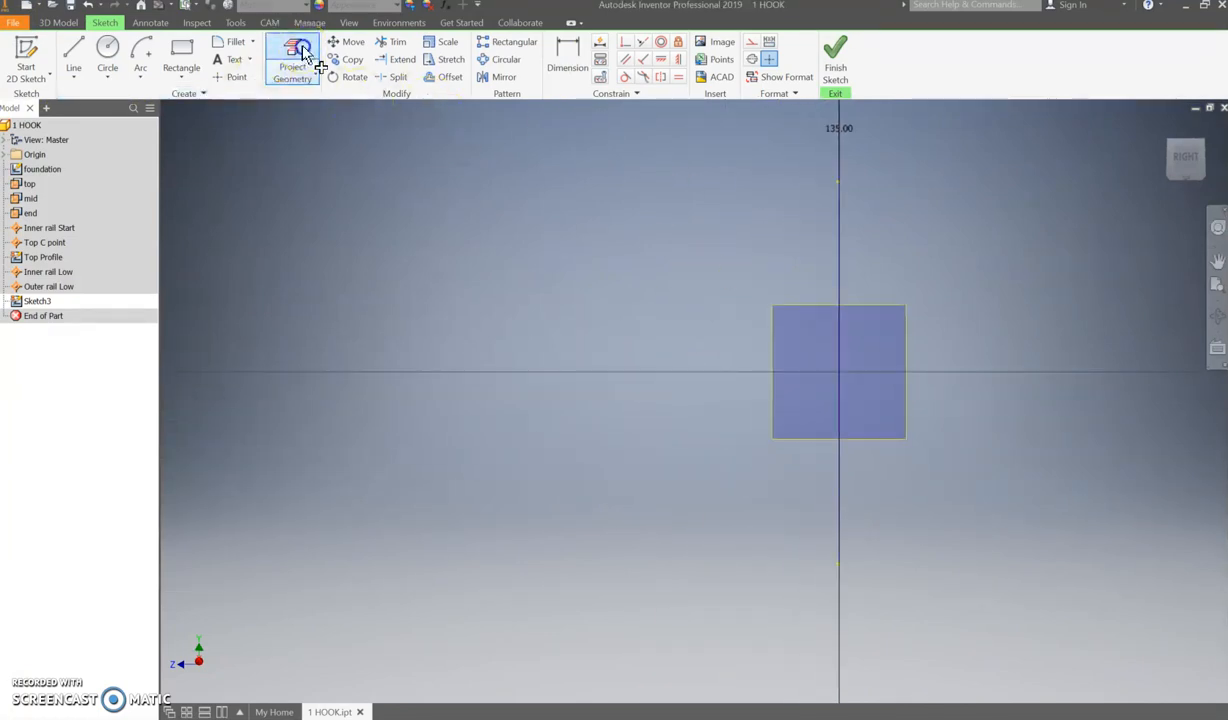
click(55, 272)
click(50, 289)
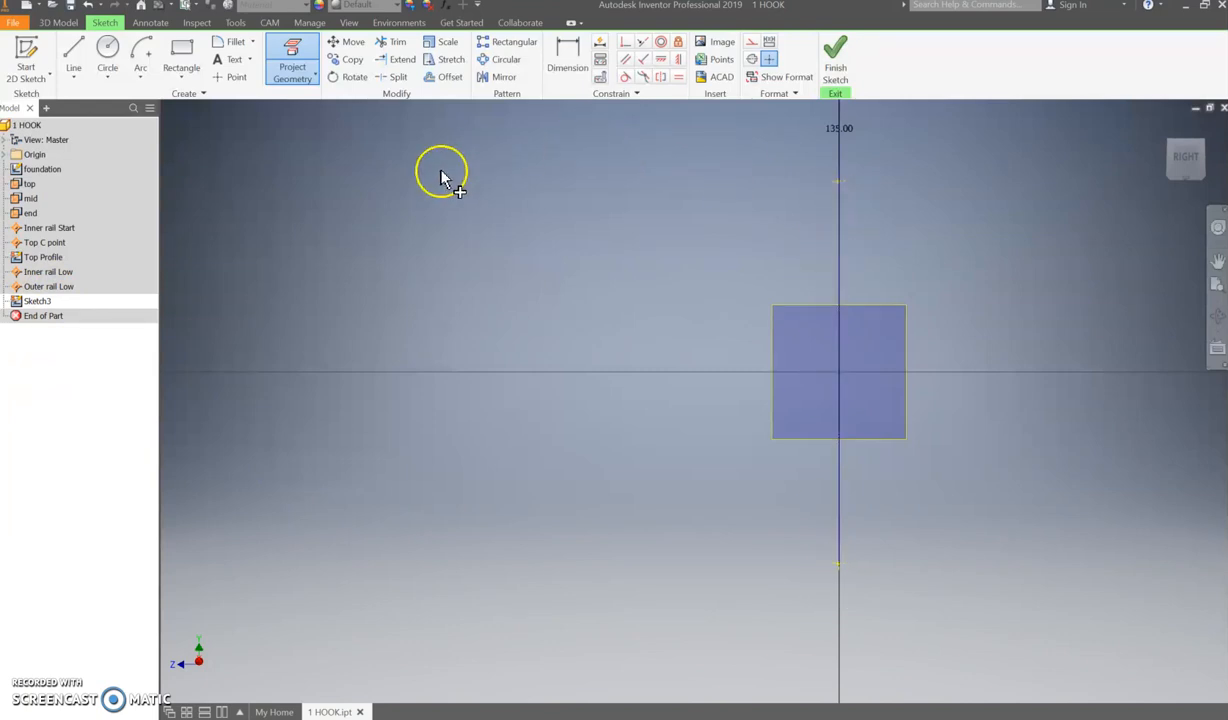
Step: Draw a center-point arc with a 38 mm radius, bulging upward, beside the projected points
click(141, 52)
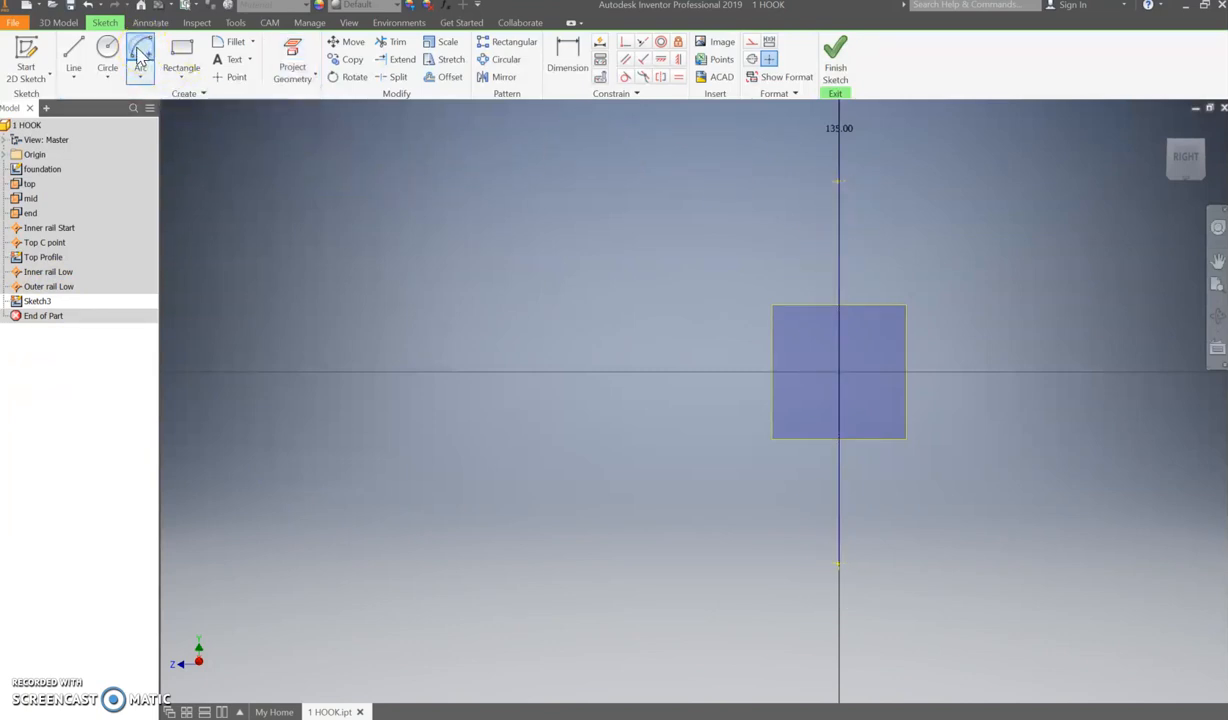
click(141, 76)
click(137, 162)
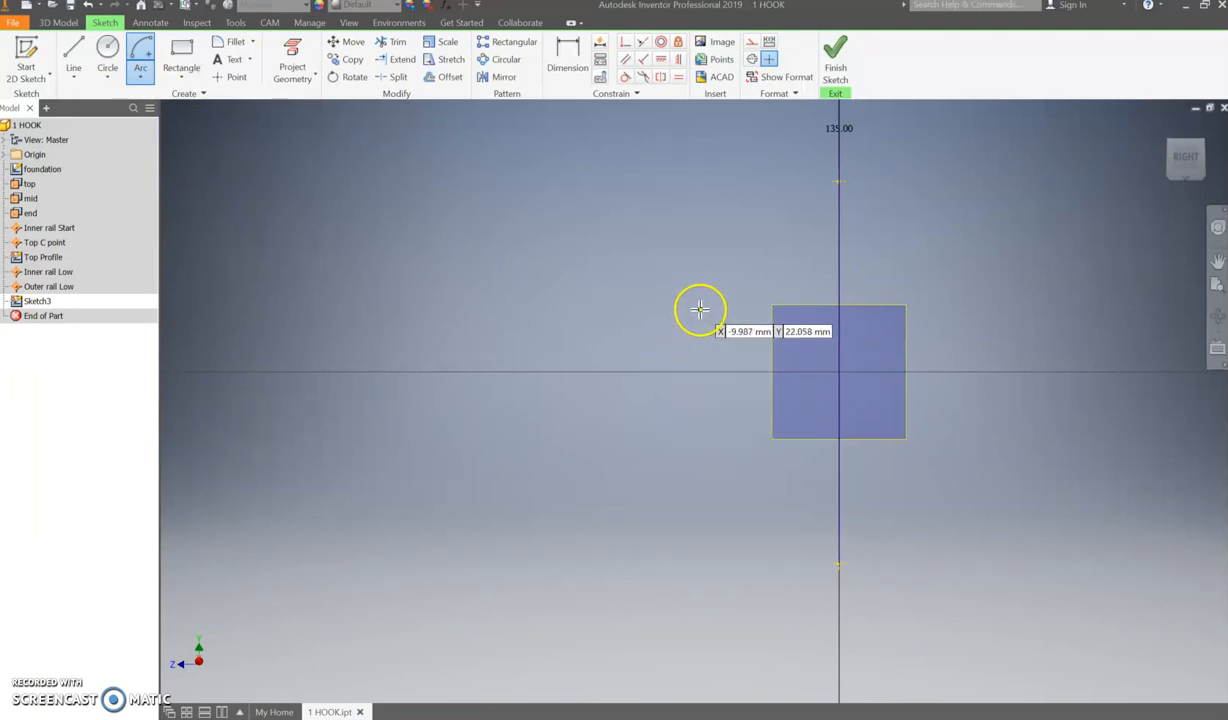
click(684, 407)
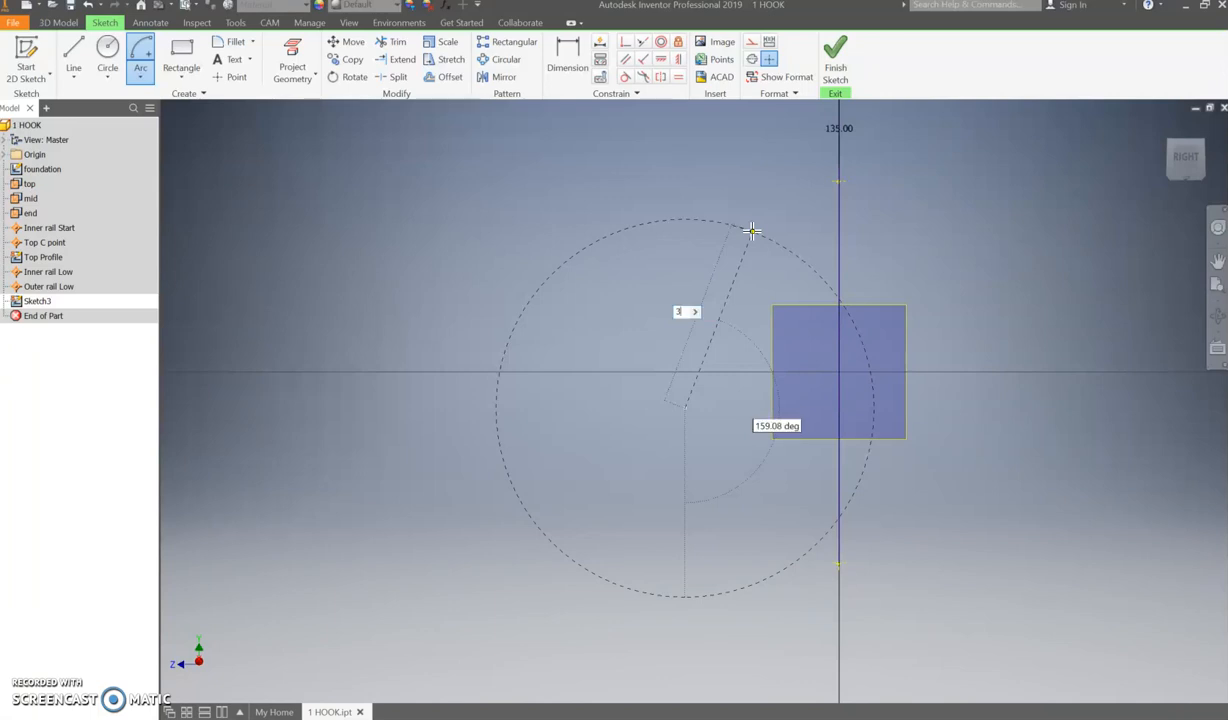
click(612, 240)
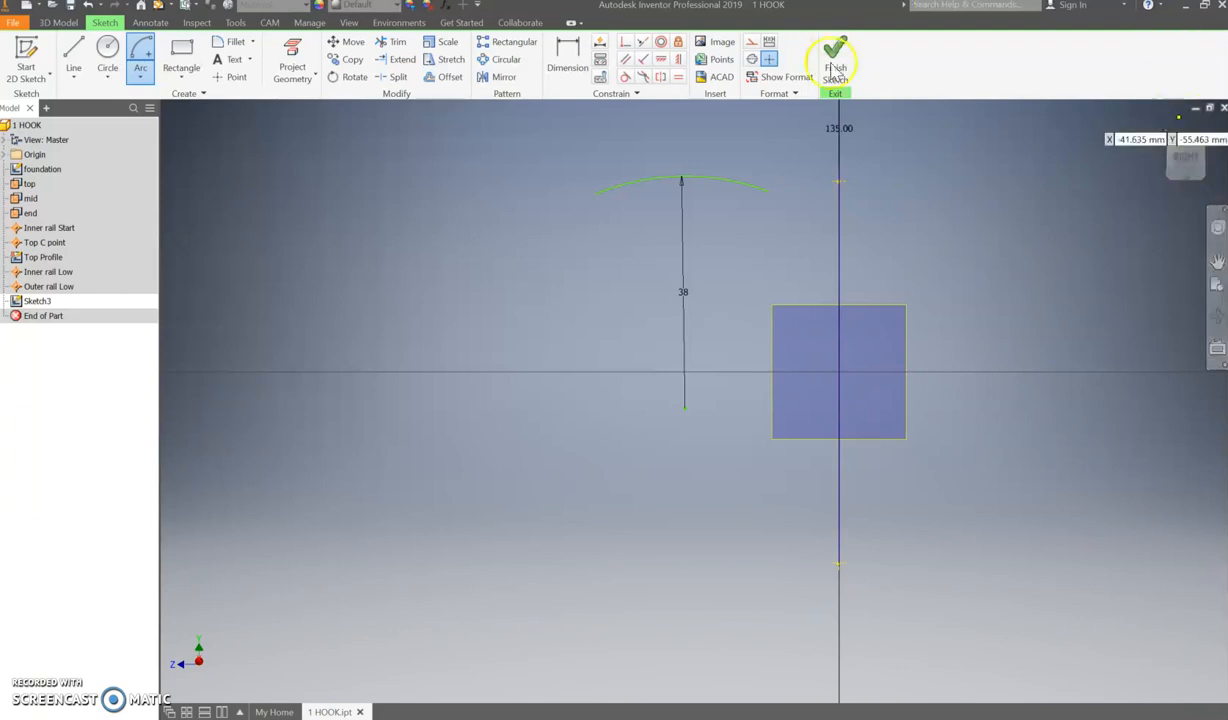
Step: Align the 38 mm arc's midpoint with its centre using a Horizontal constraint and make the midpoint coincident with the Outer rail Low point
click(679, 61)
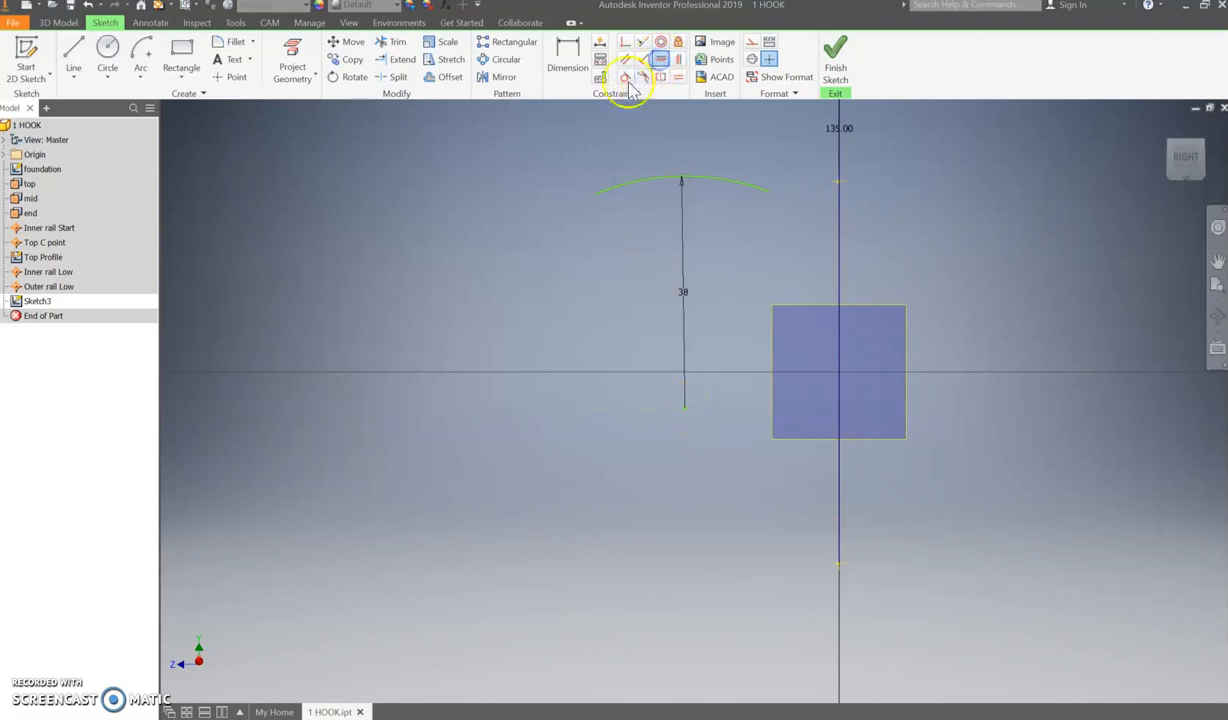
click(686, 408)
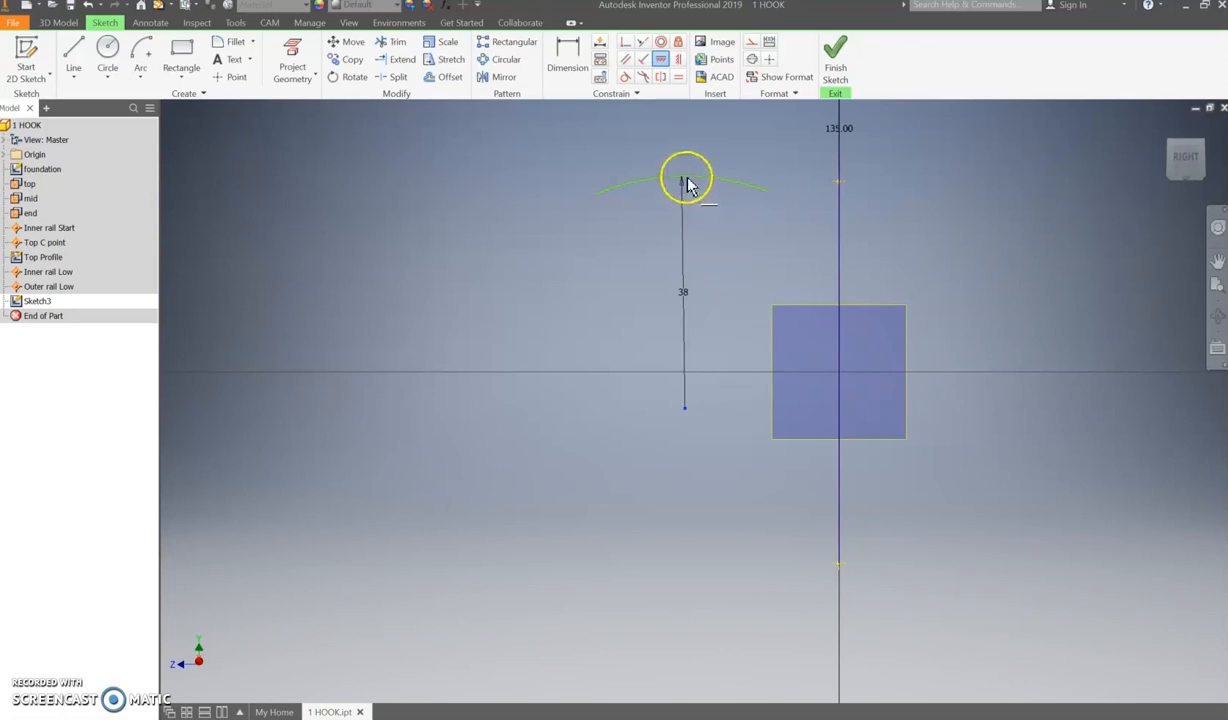
click(683, 178)
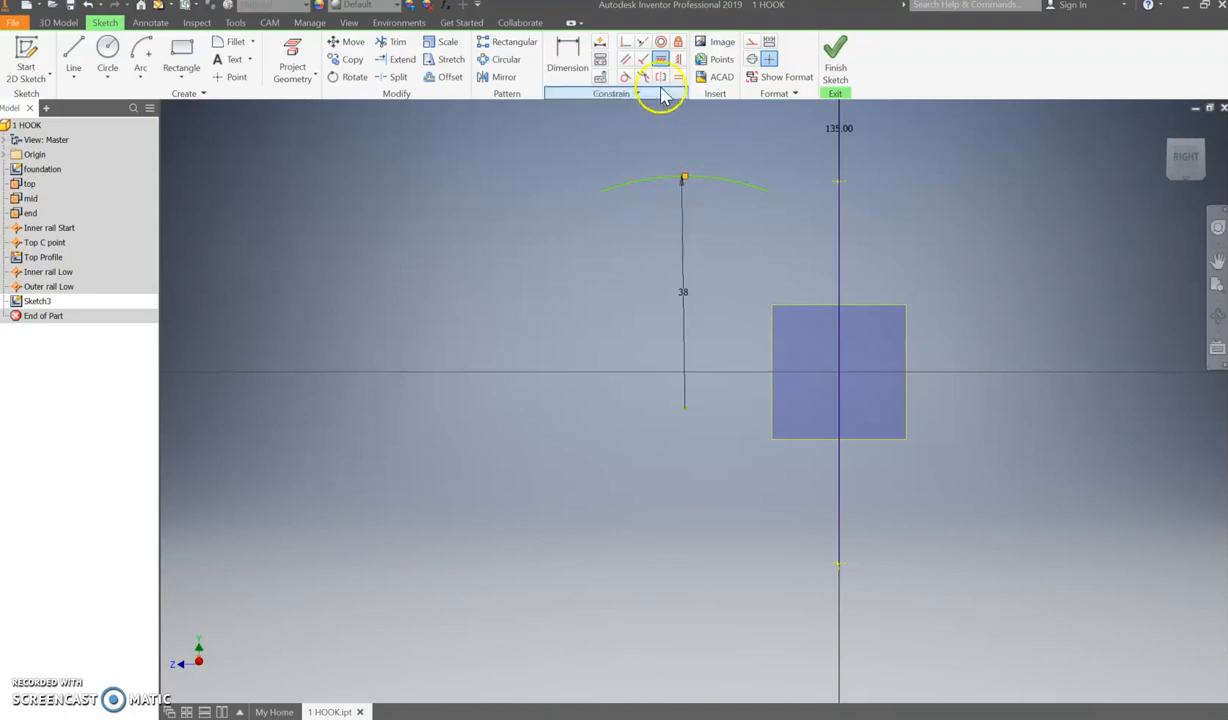
click(624, 43)
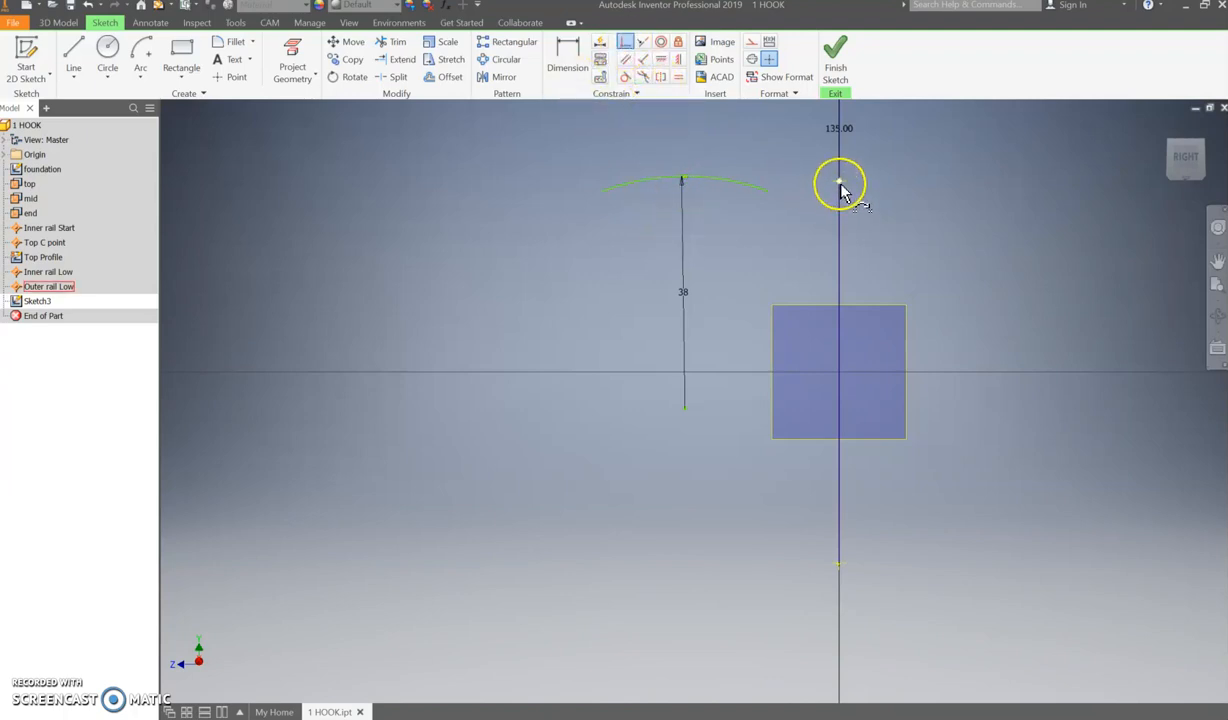
click(684, 181)
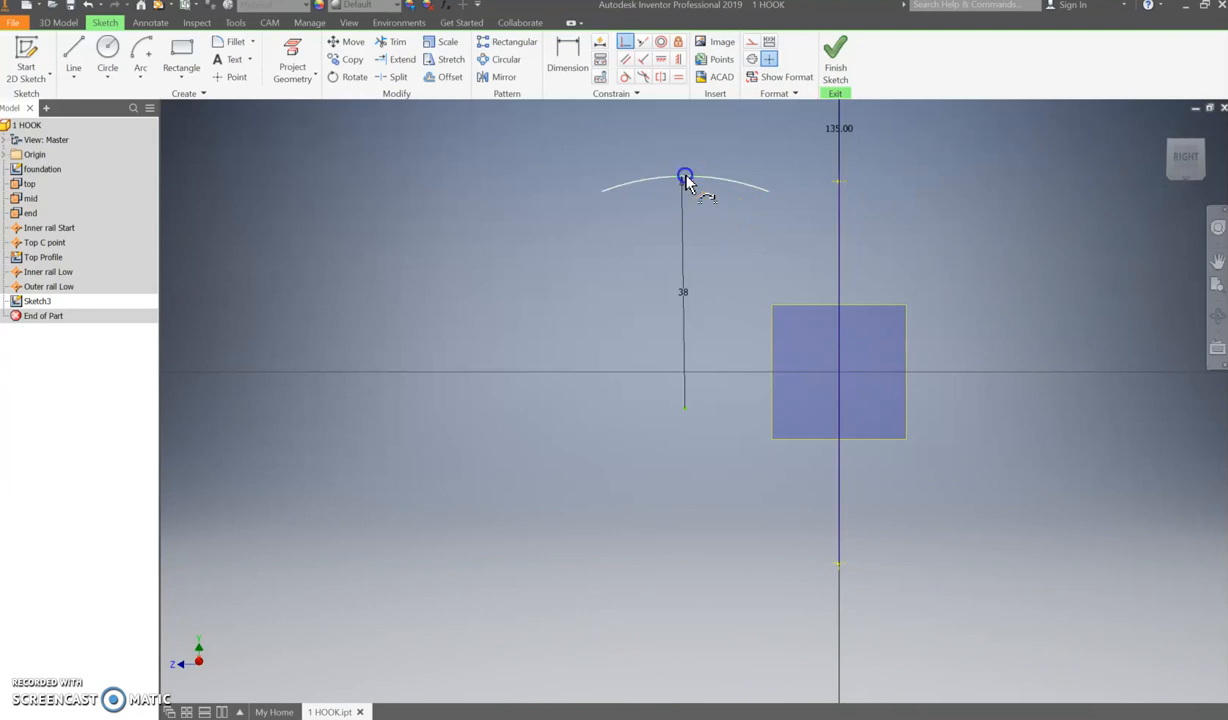
click(838, 186)
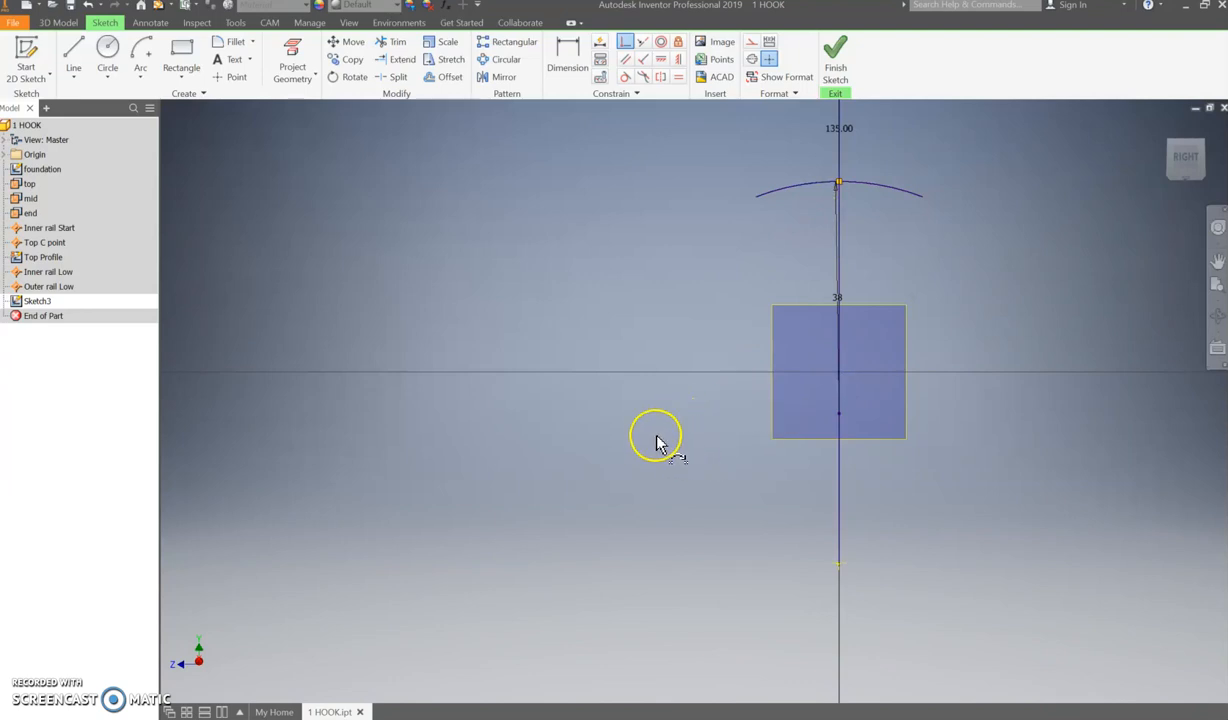
Step: Draw a center-point arc with a 6 mm radius, bulging downward, near the Inner rail Low point
click(140, 62)
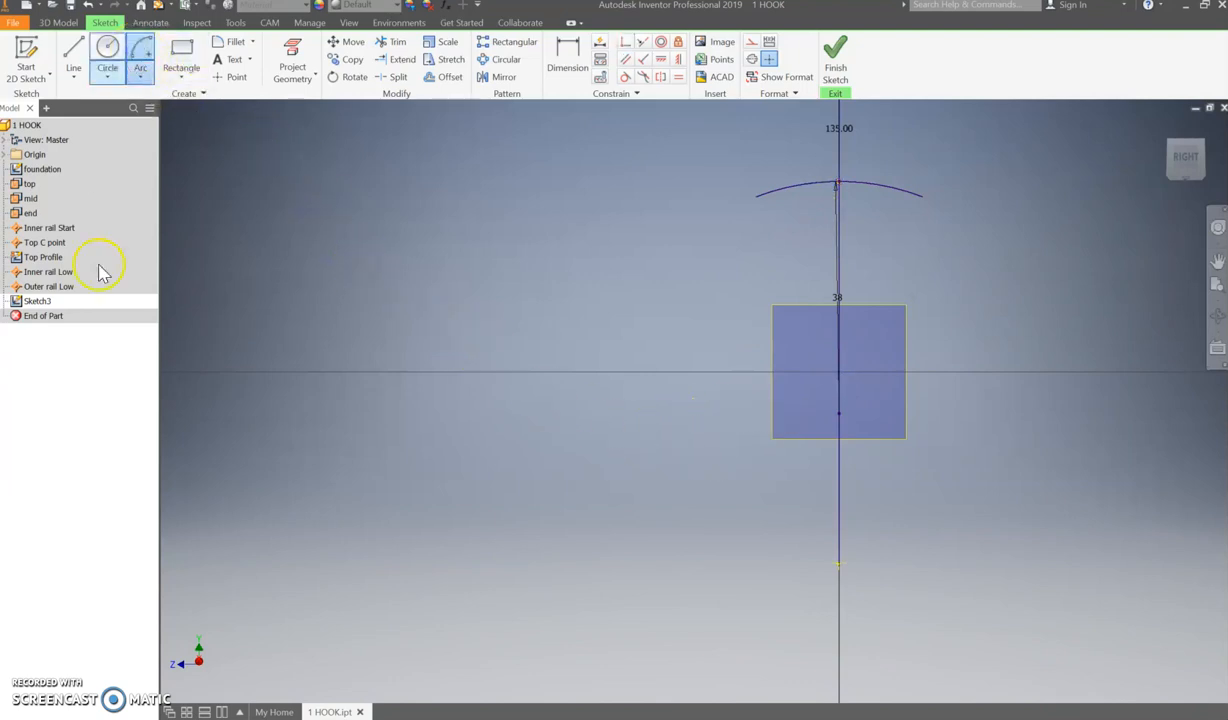
click(788, 522)
drag(788, 524, 745, 538)
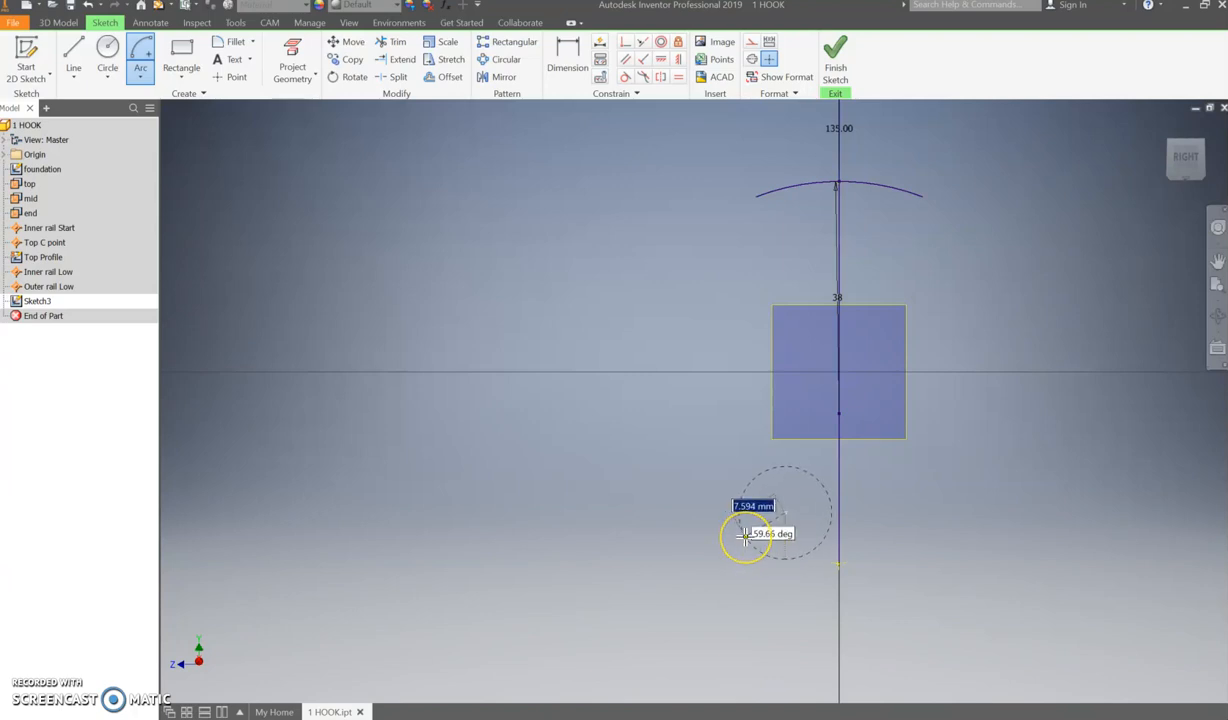
click(759, 523)
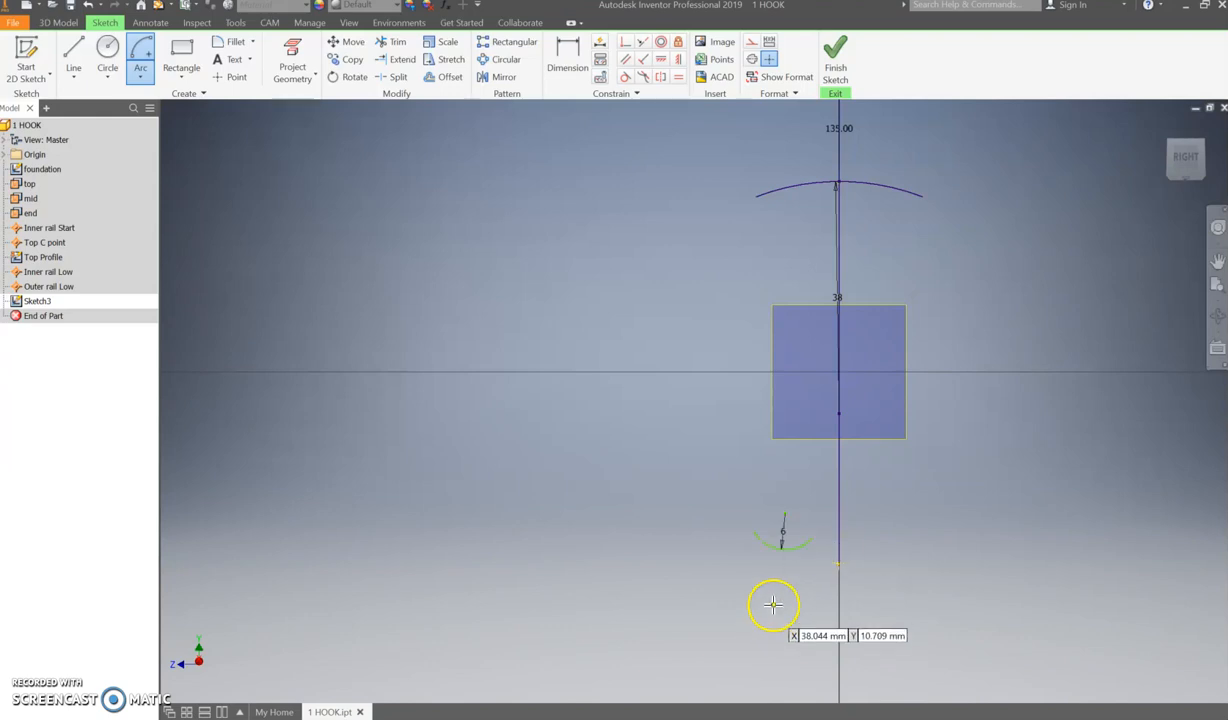
Step: Align the 6 mm arc's midpoint with its centre using a Horizontal constraint and make the midpoint coincident with the Inner rail Low point
click(381, 94)
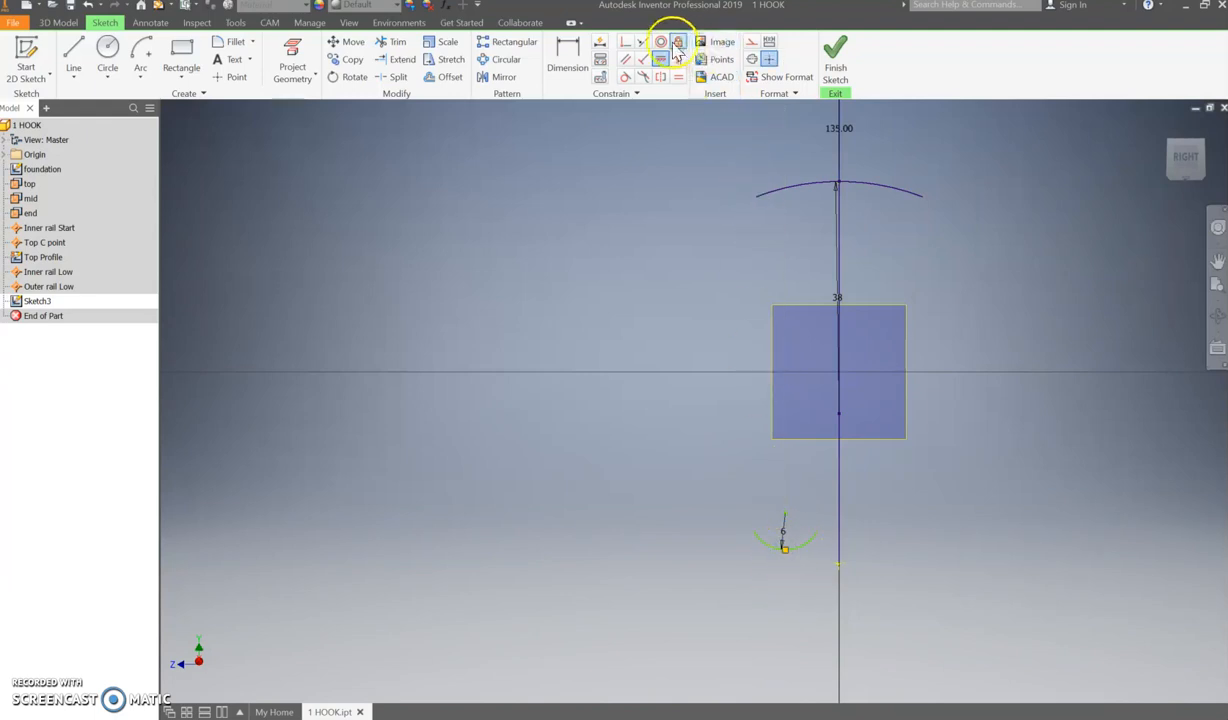
click(625, 44)
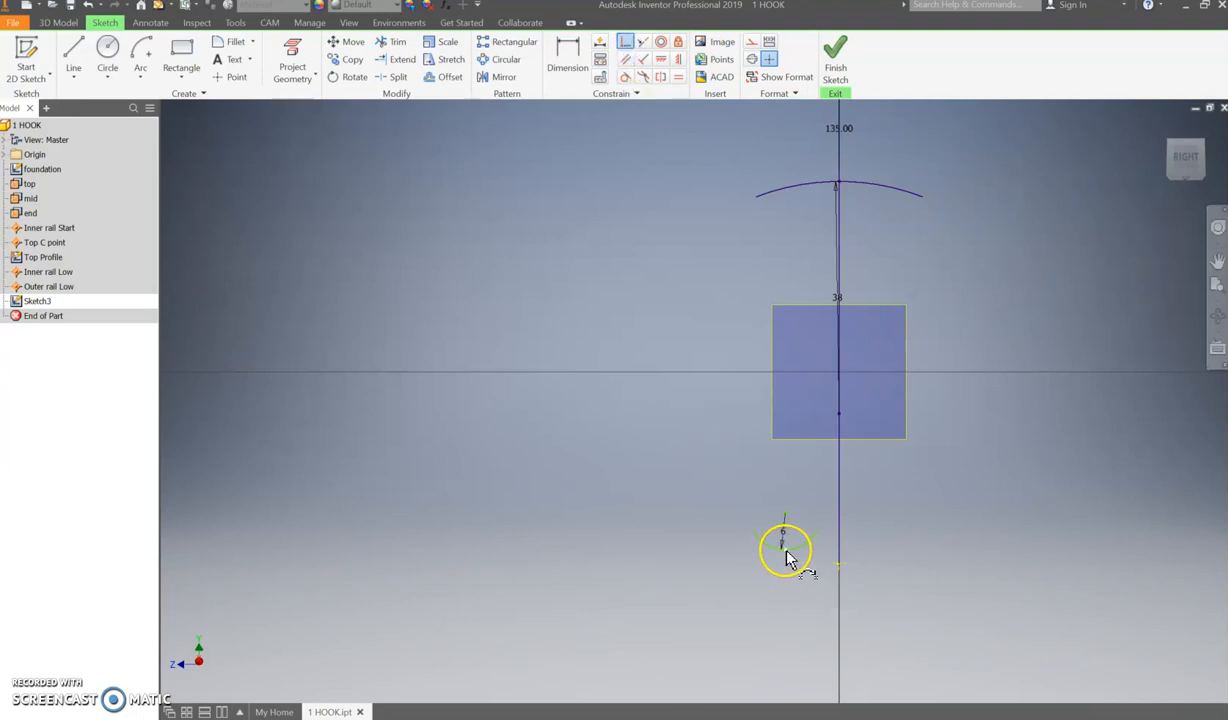
click(839, 566)
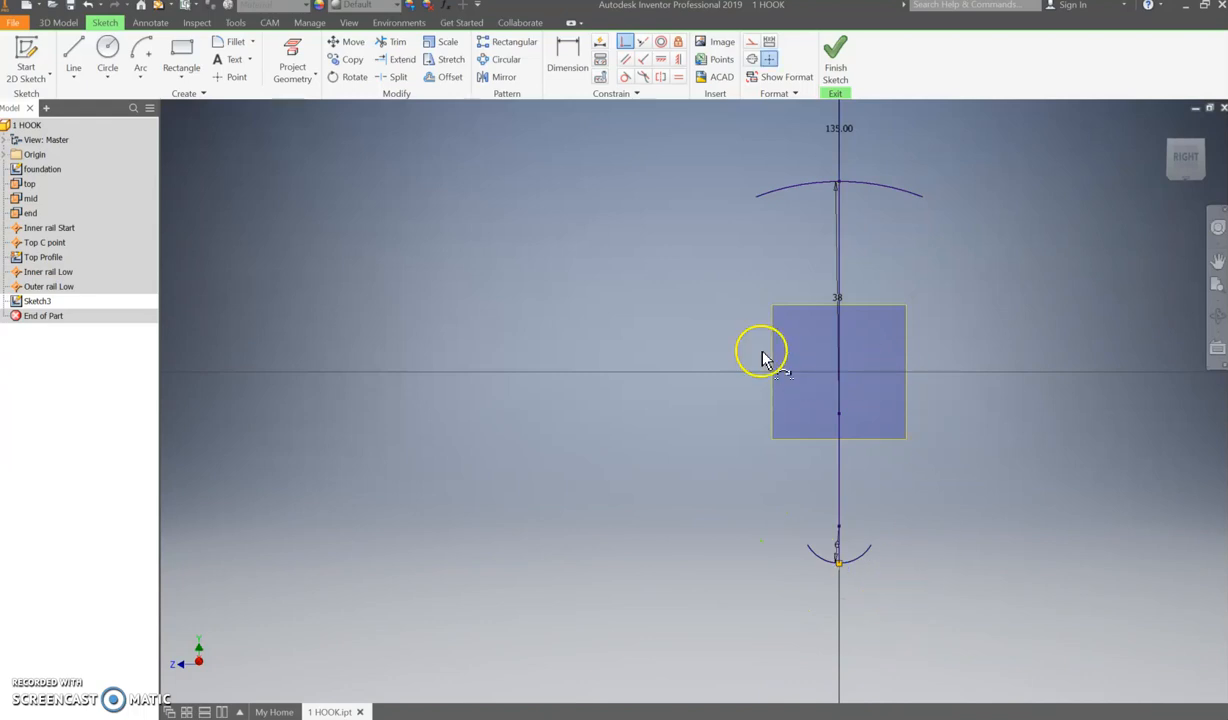
Step: Draw two side lines joining the endpoints of the 38 mm arc to the matching endpoints of the 6 mm arc
click(71, 66)
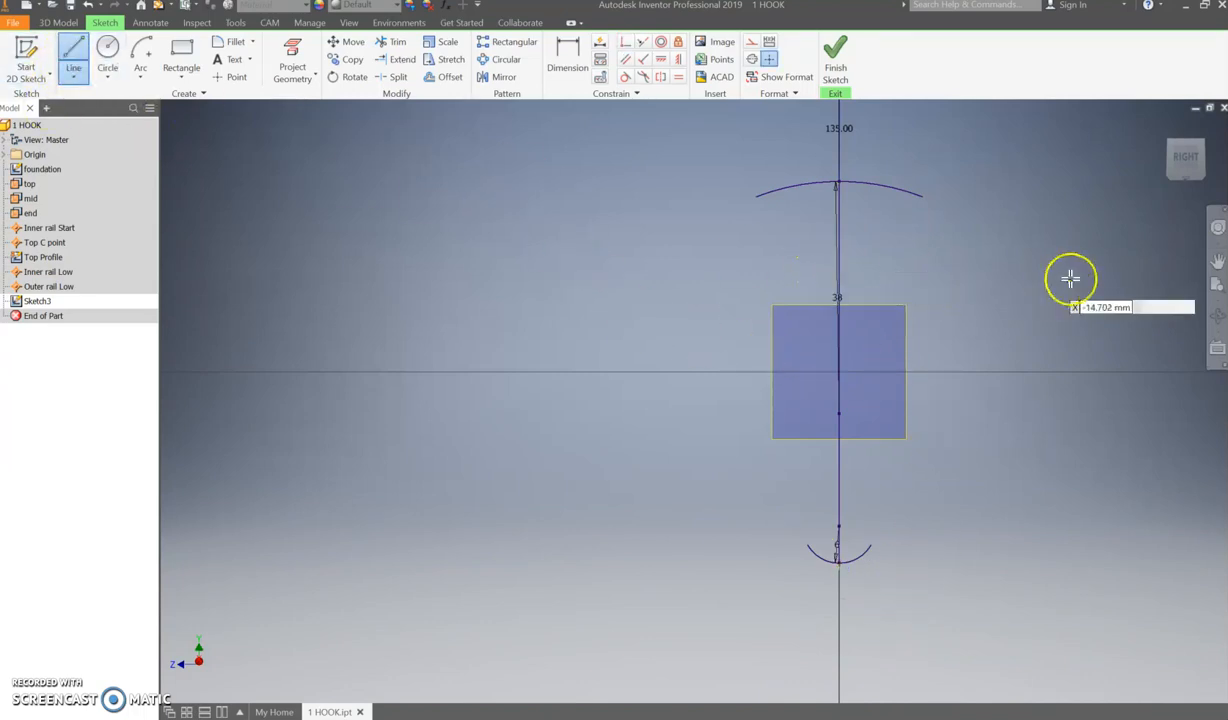
click(921, 194)
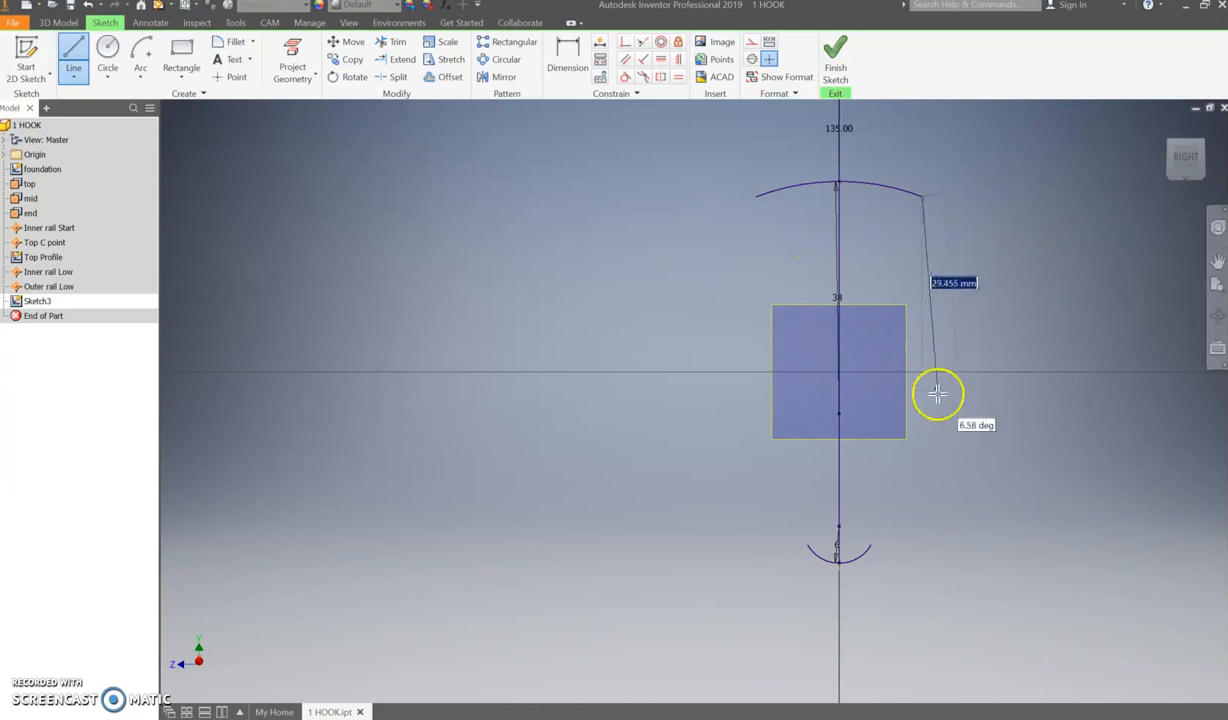
double_click(871, 545)
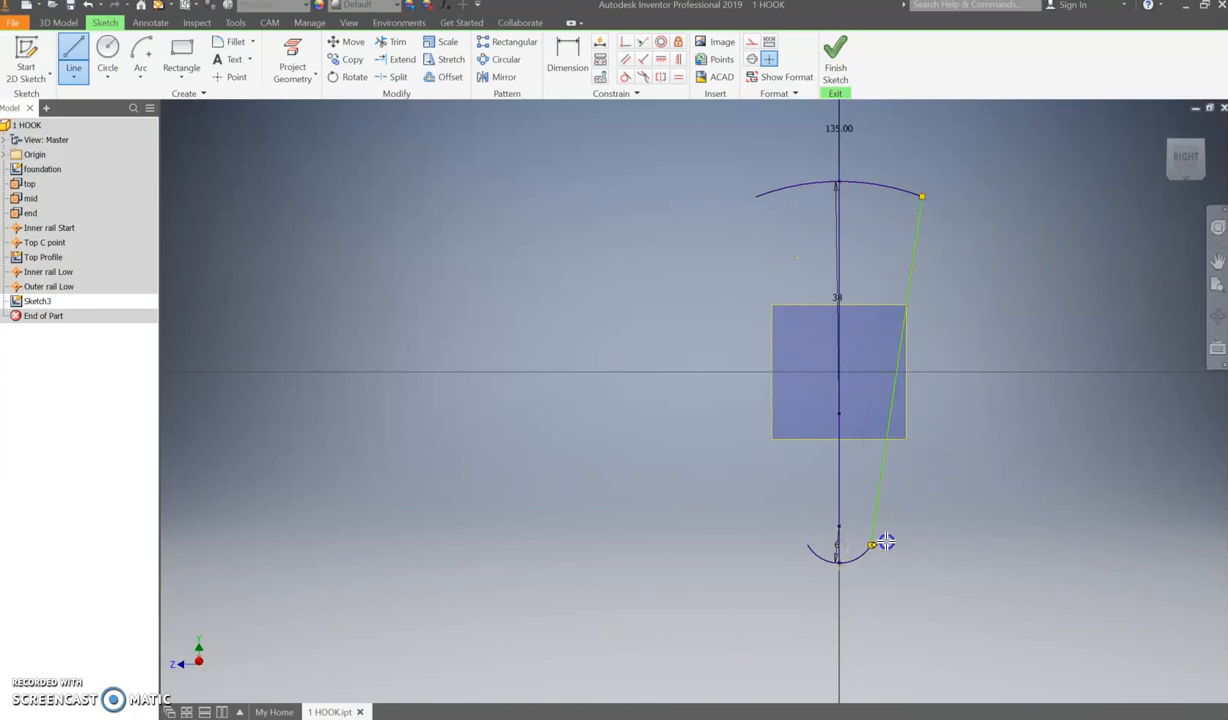
click(755, 197)
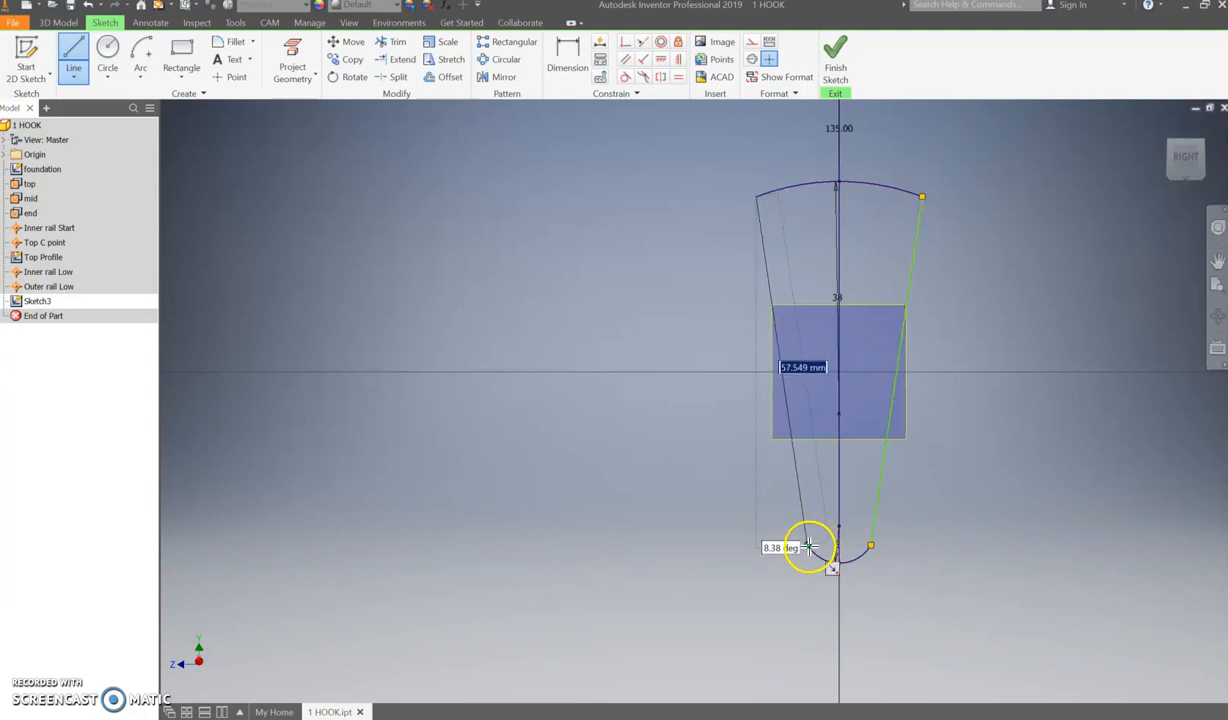
double_click(808, 547)
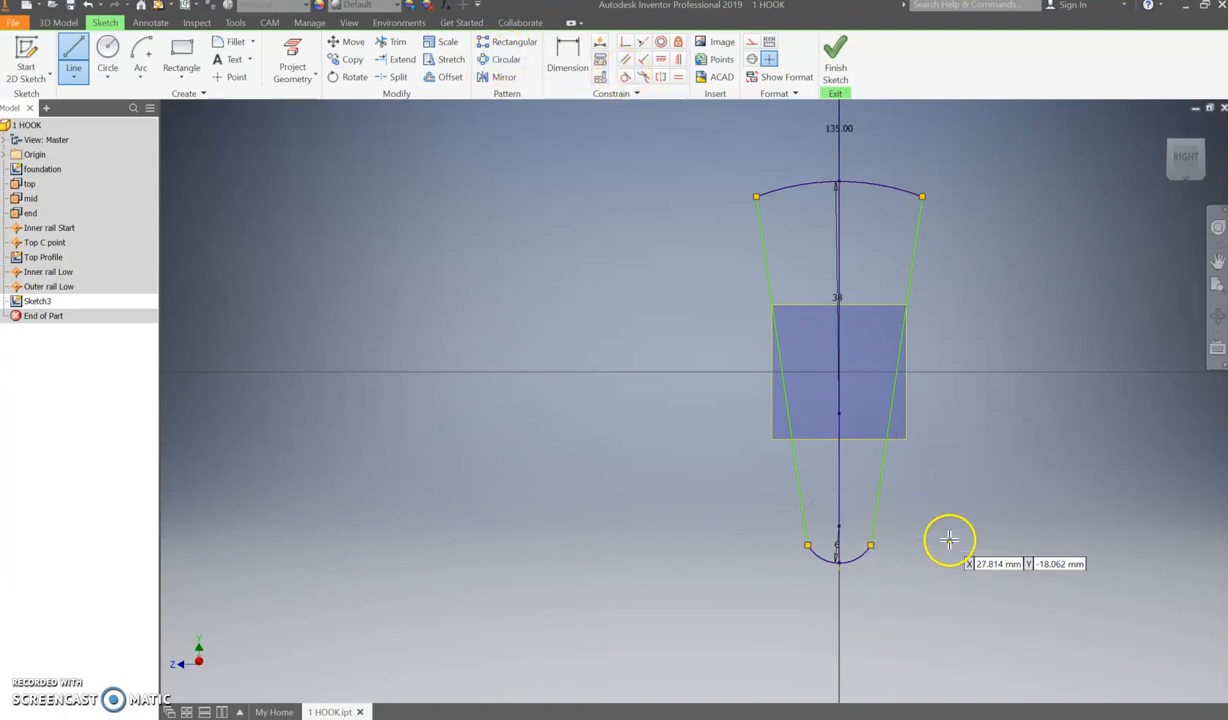
Step: Make the profile's right-hand side line tangent to the 6 mm arc
click(625, 43)
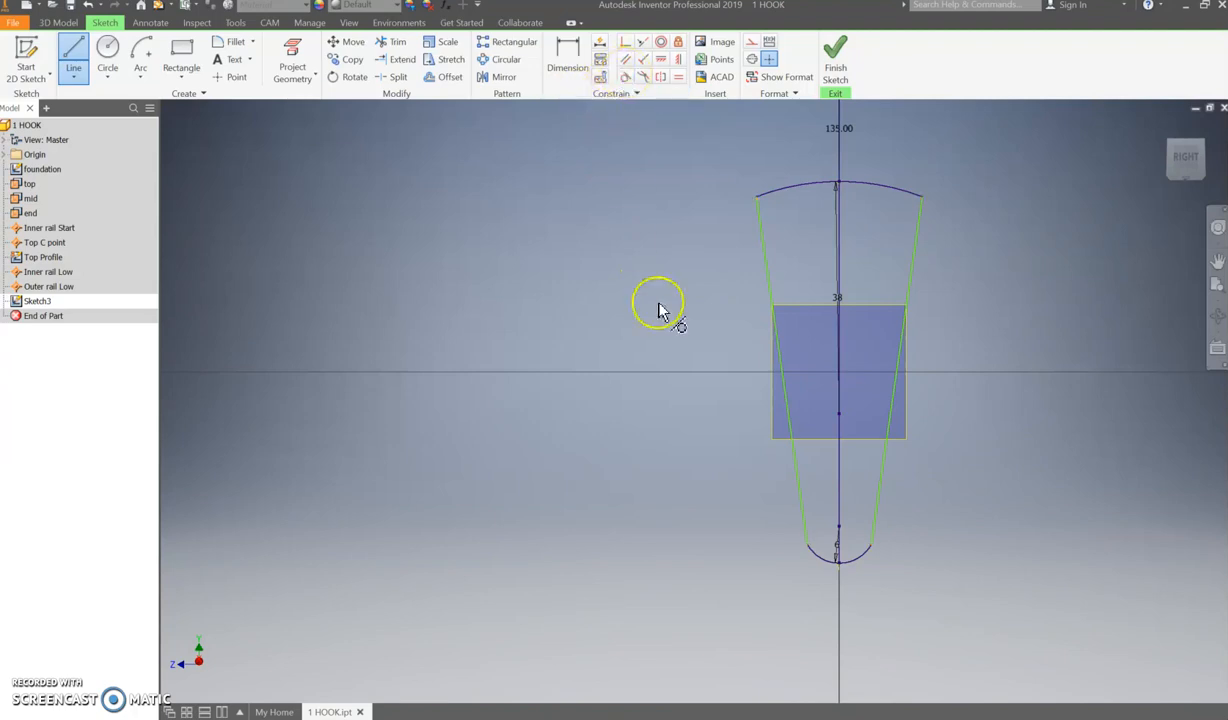
click(872, 528)
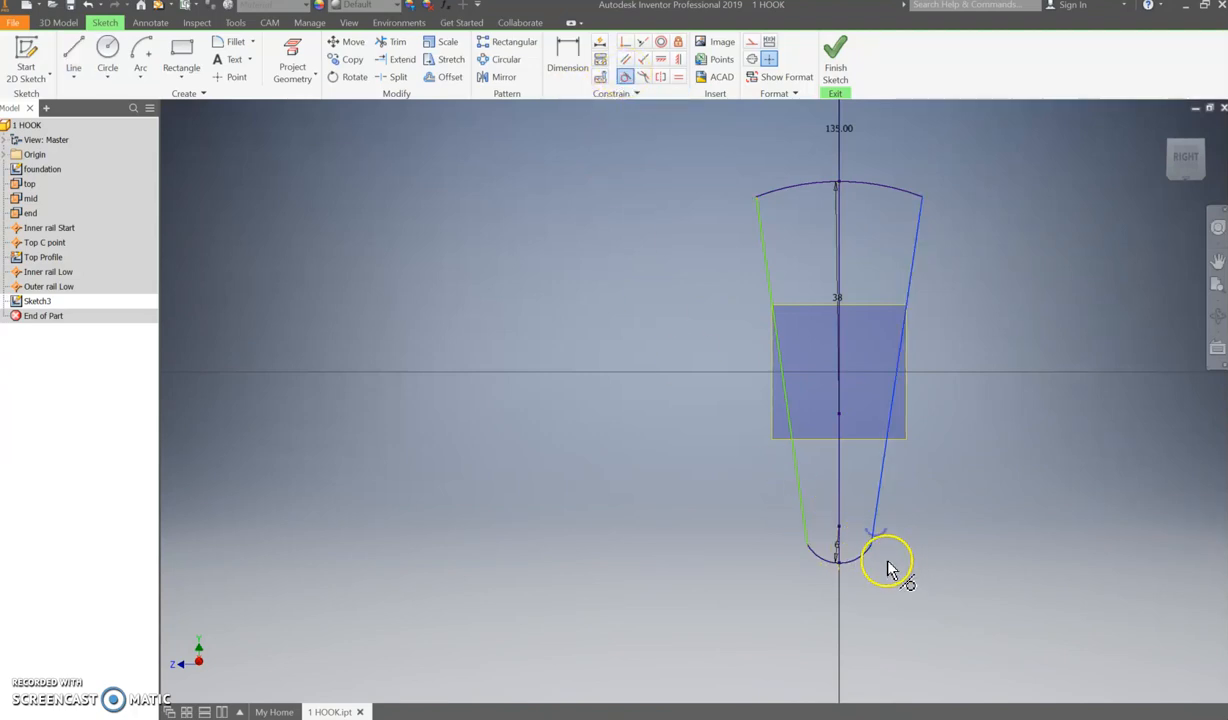
click(868, 555)
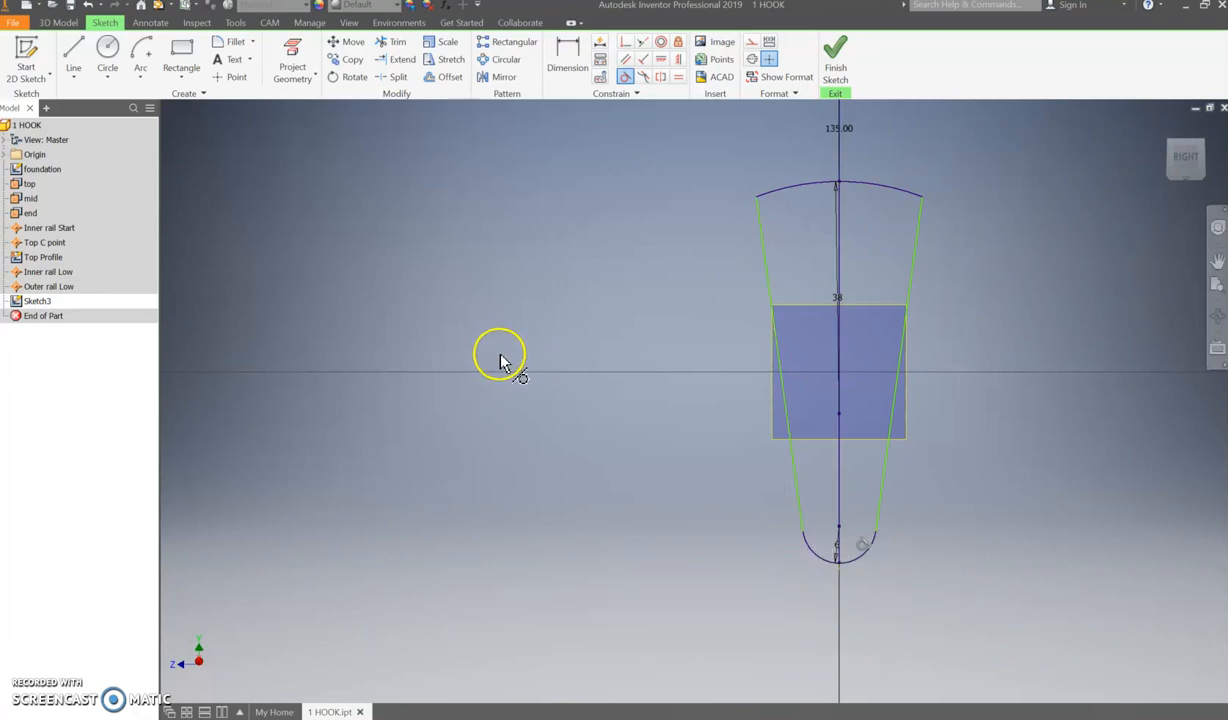
Step: Make the profile's left-hand side line tangent to the 6 mm arc
click(790, 525)
click(810, 540)
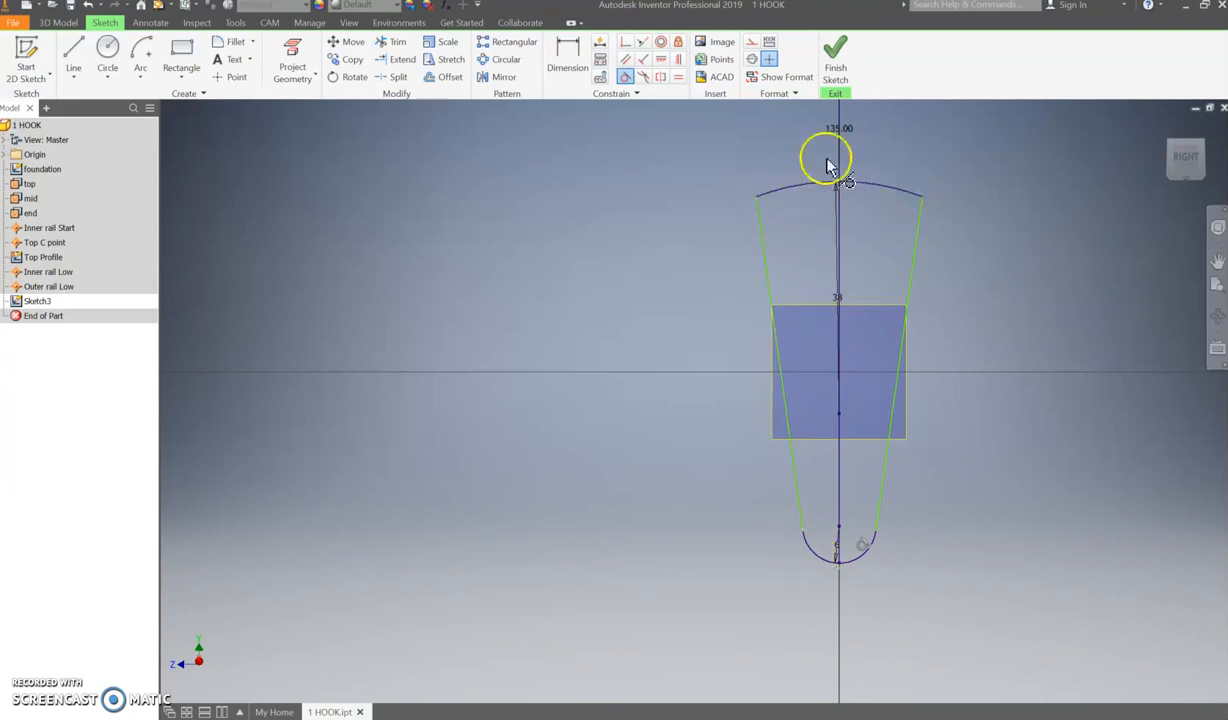
click(913, 193)
click(922, 198)
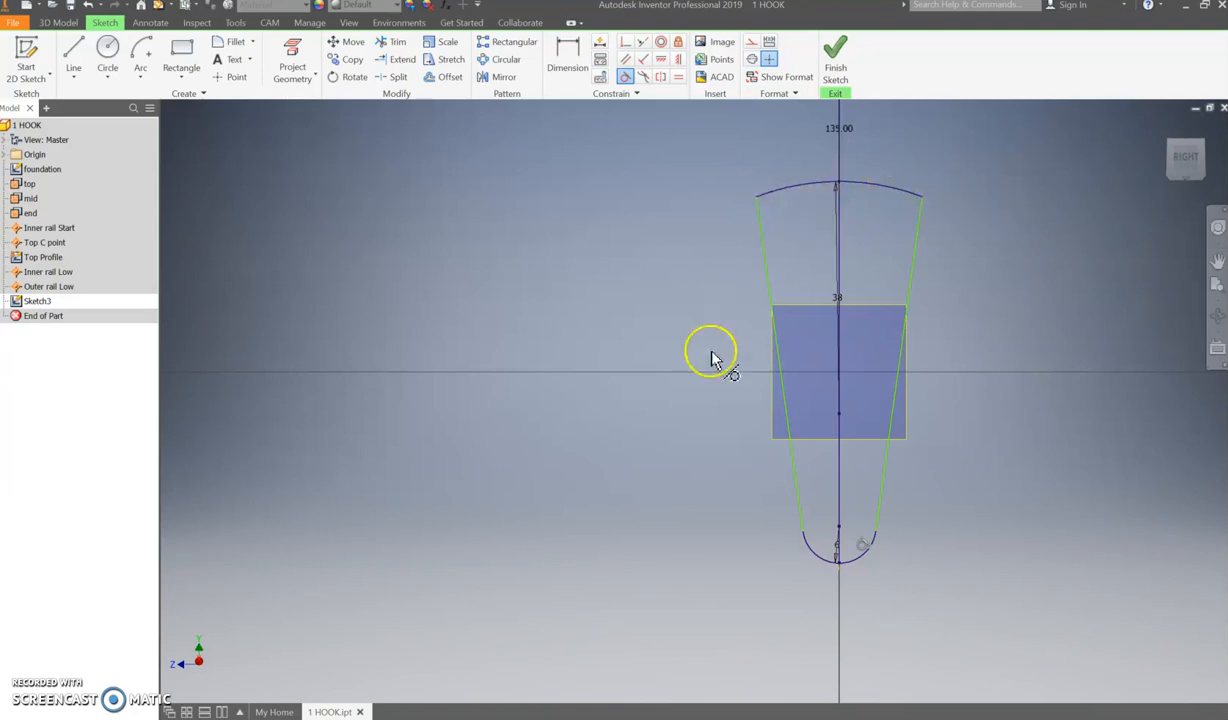
Step: Check the hook's width in the PDF drawing and dimension the distance between the upper arc's endpoints as 38 mm
key(alt+Tab)
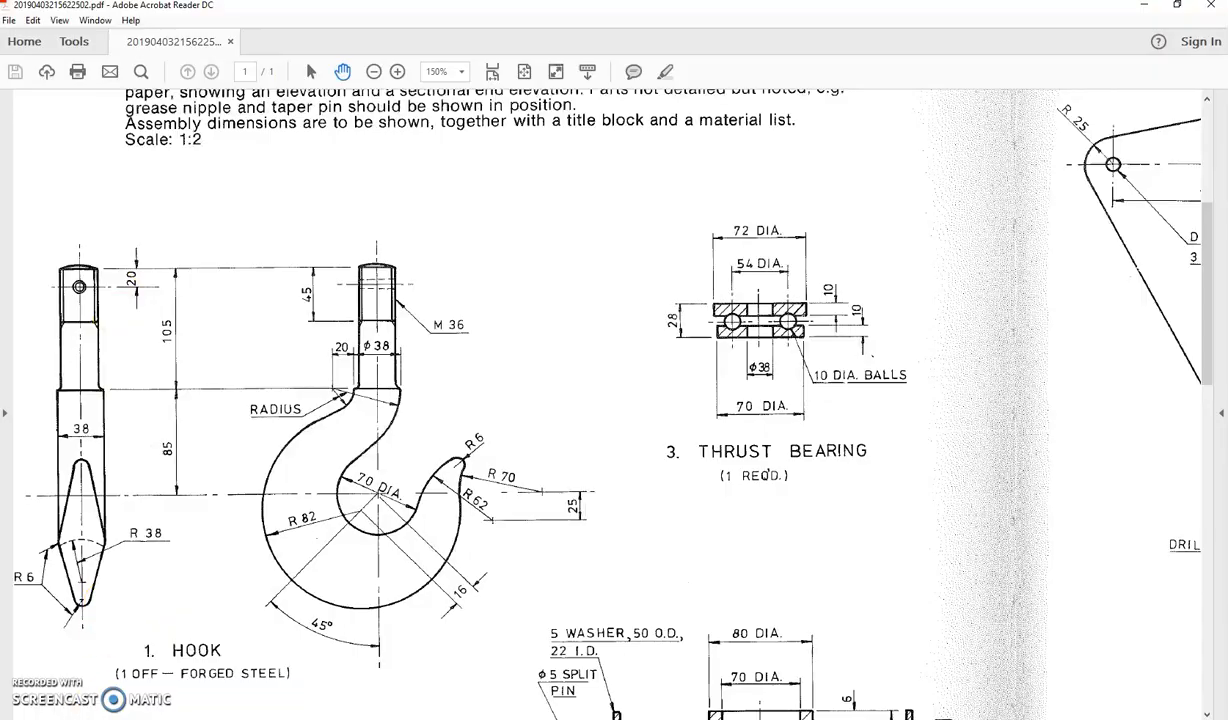
key(alt+Tab)
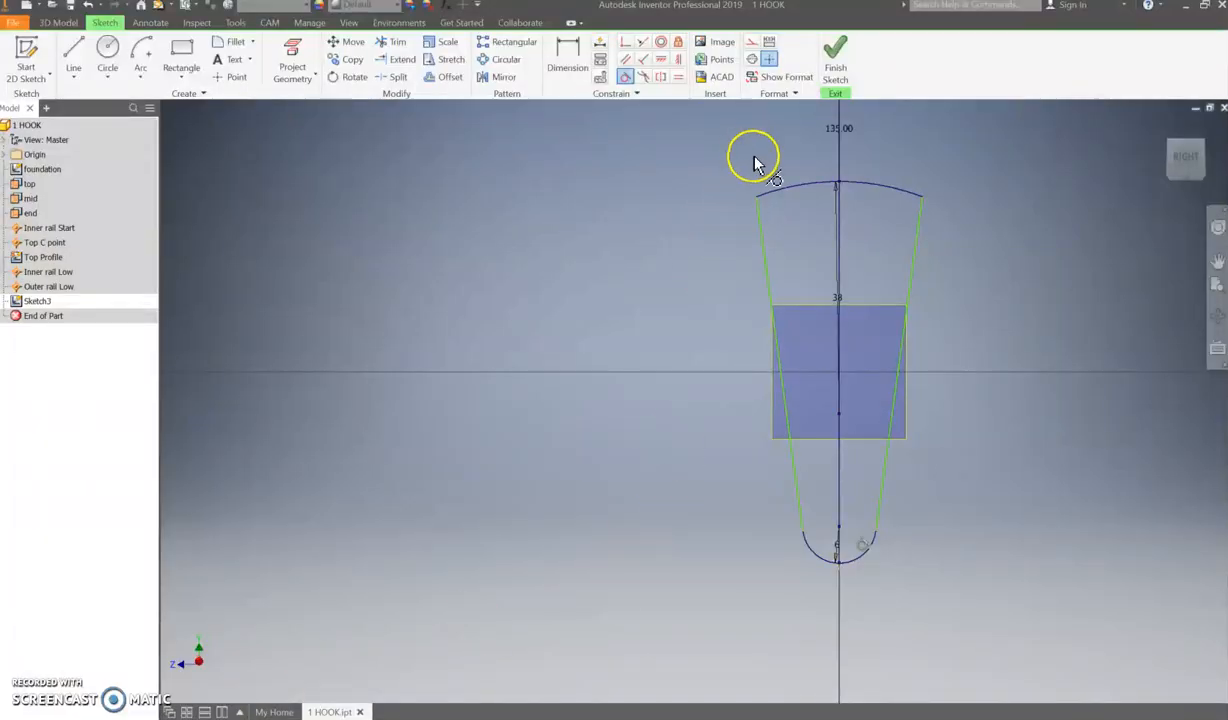
click(583, 52)
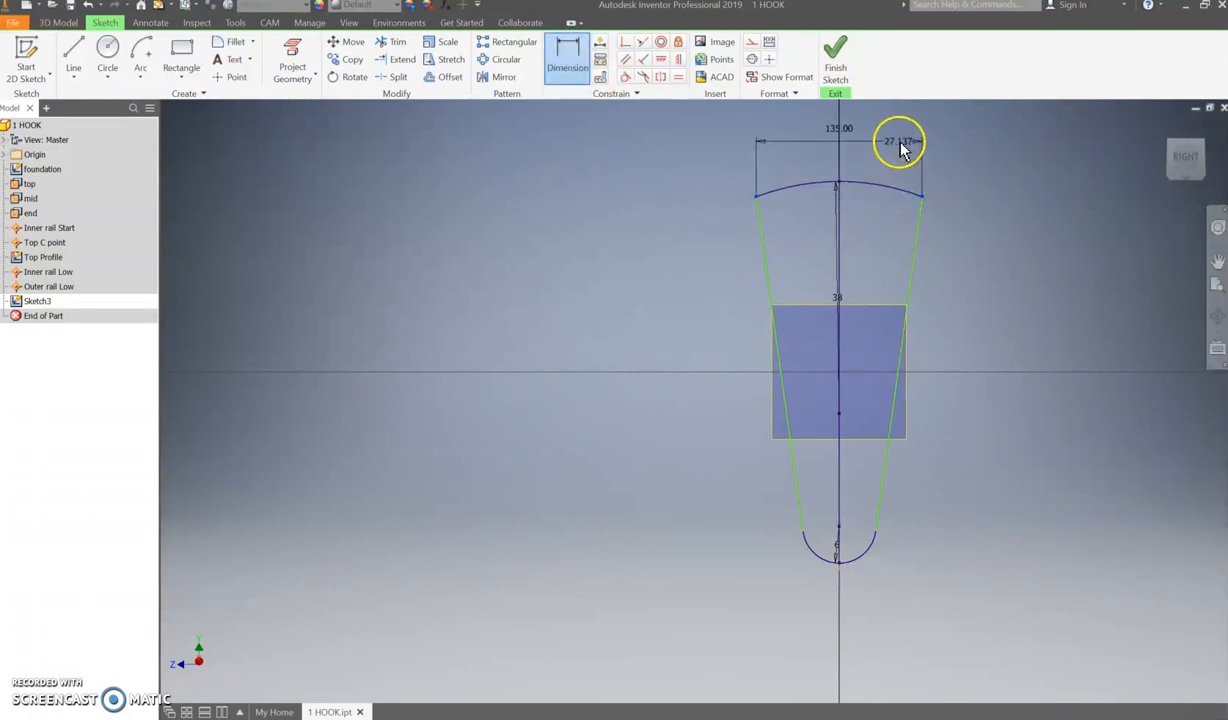
click(875, 144)
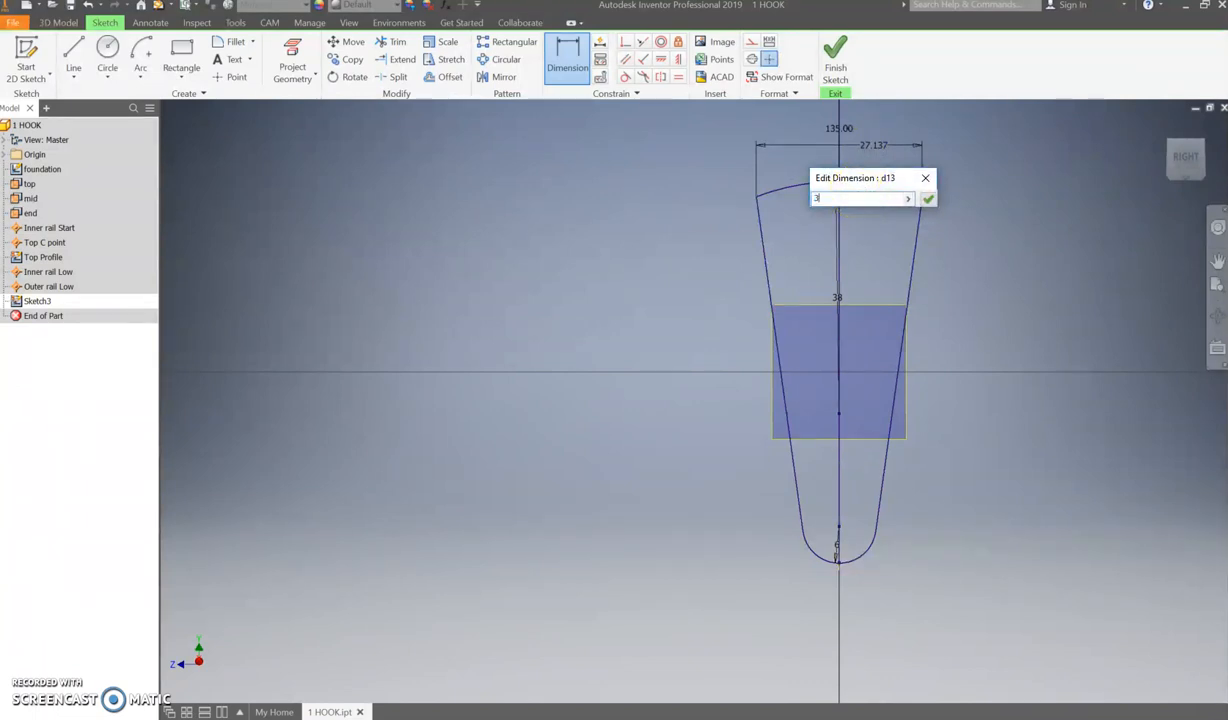
key(Return)
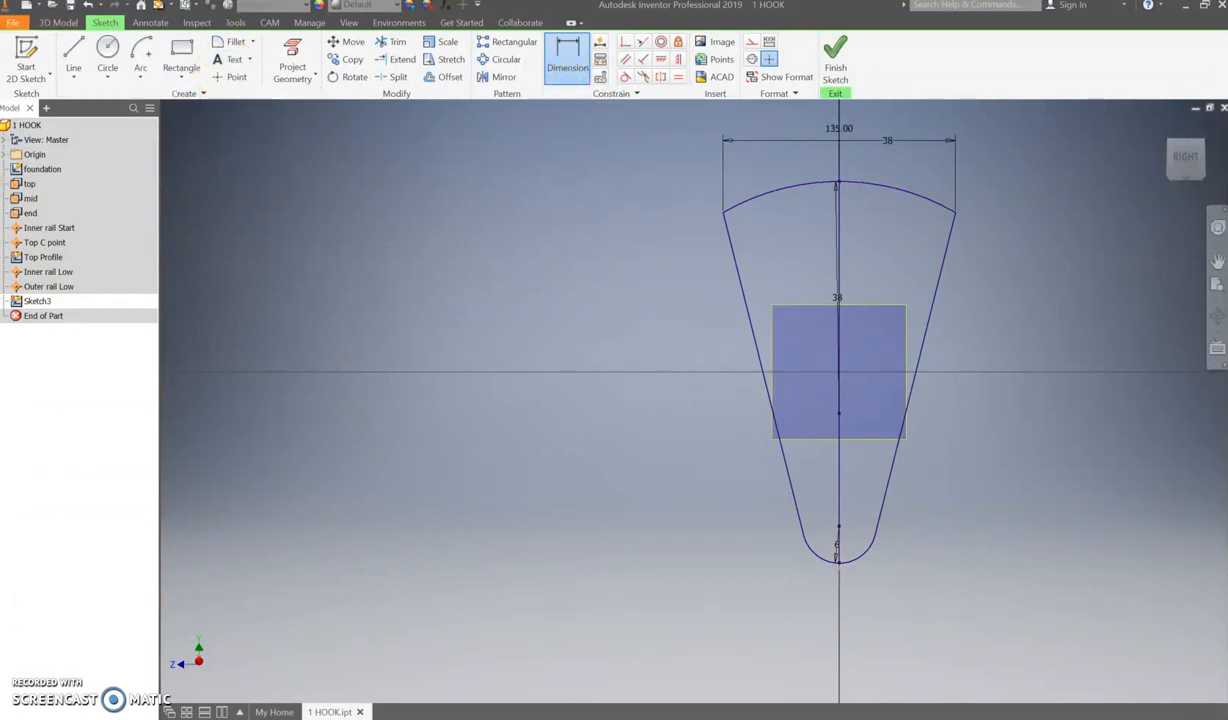
Step: Check the corner radius in the PDF drawing and fillet both upper corners of the profile with a 6 mm radius
key(alt+Tab)
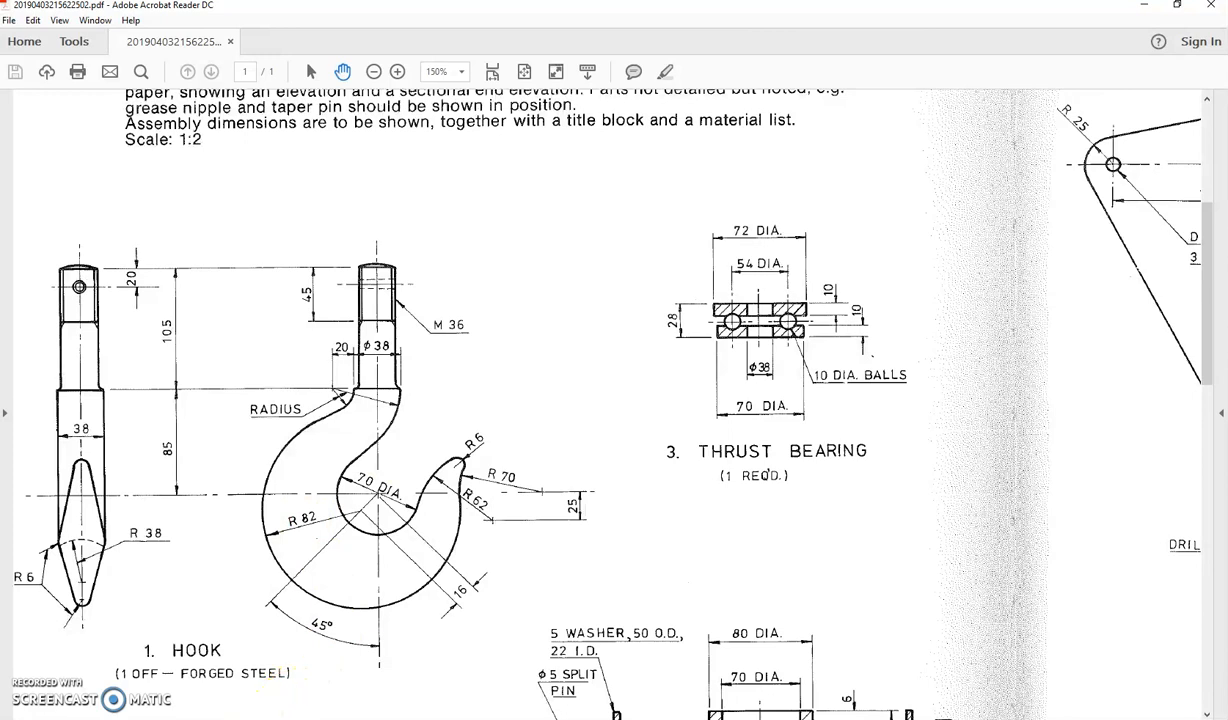
mouse_move(194, 717)
key(alt+Tab)
click(230, 43)
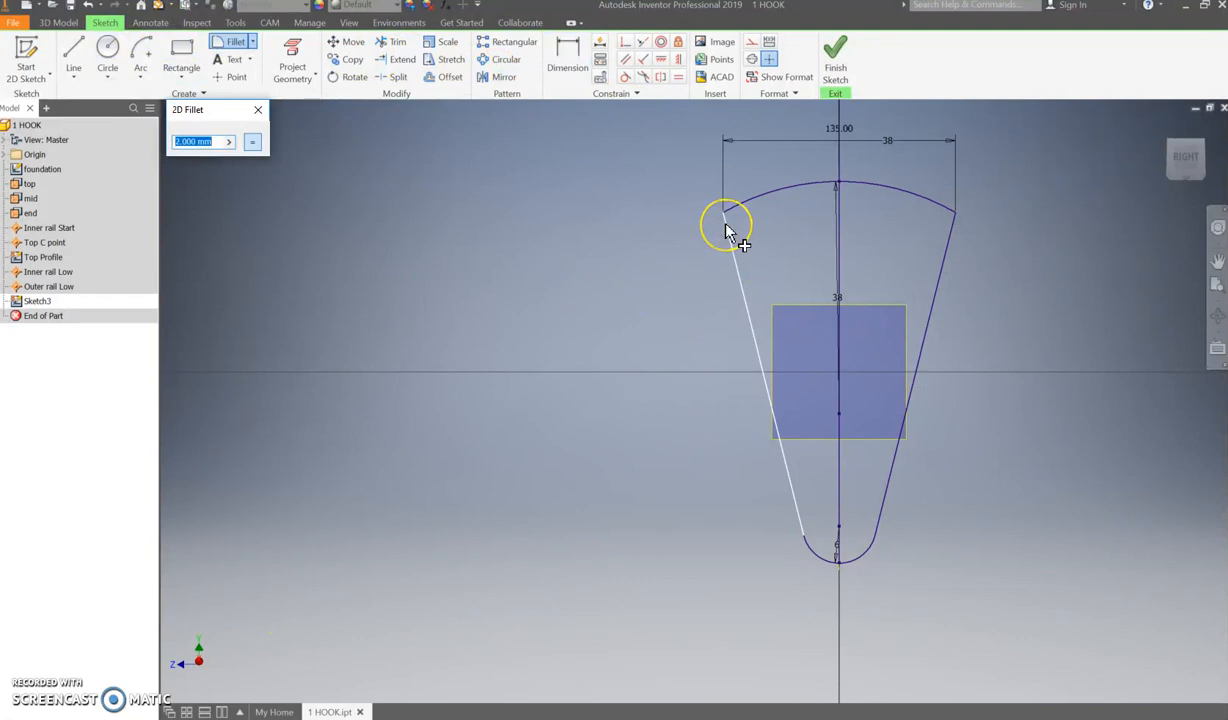
text(6)
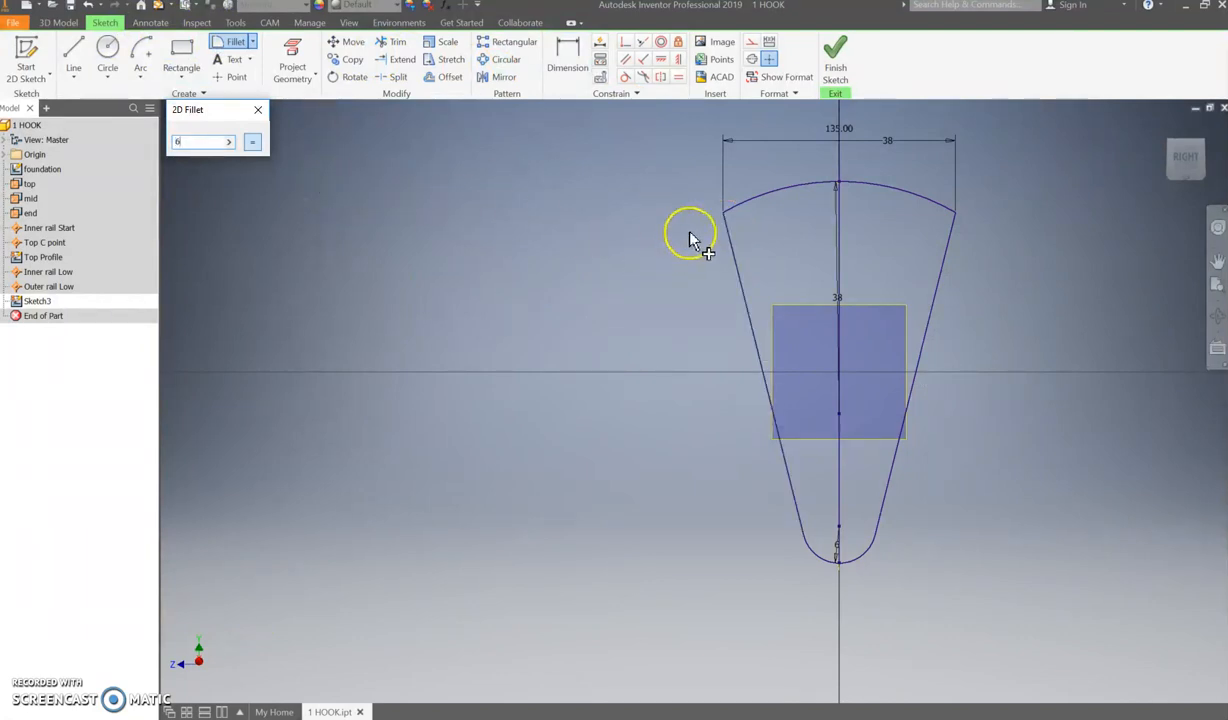
click(727, 228)
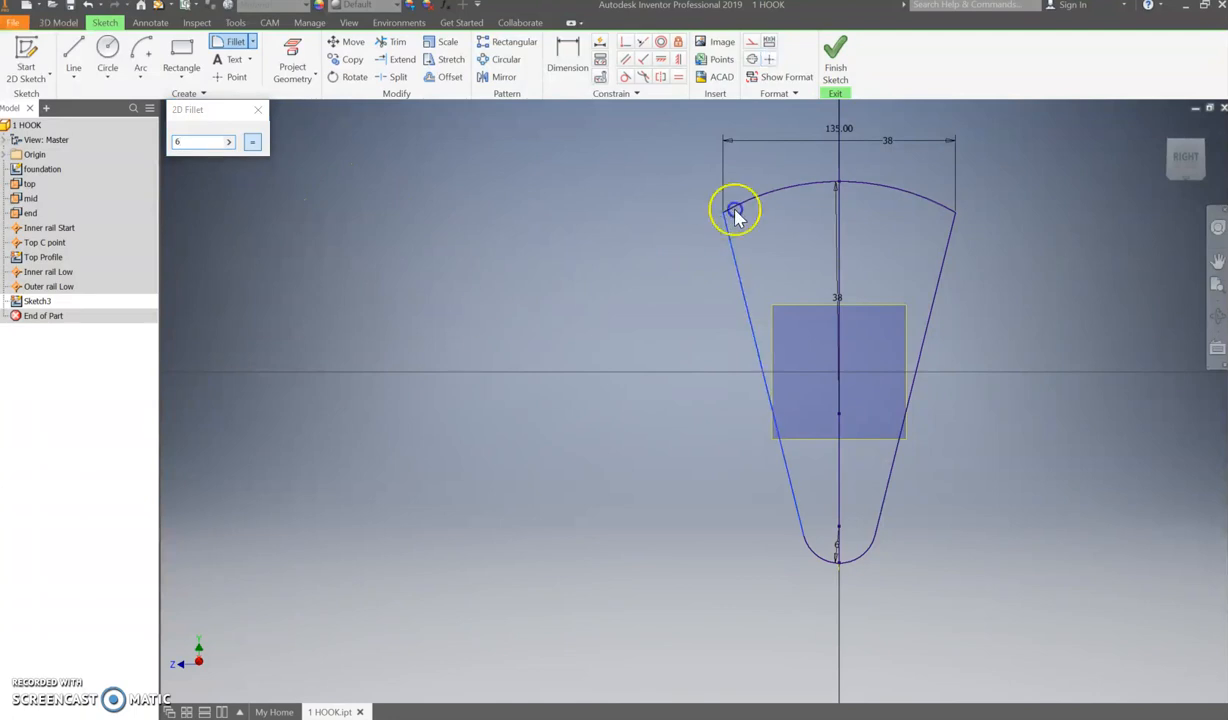
click(735, 210)
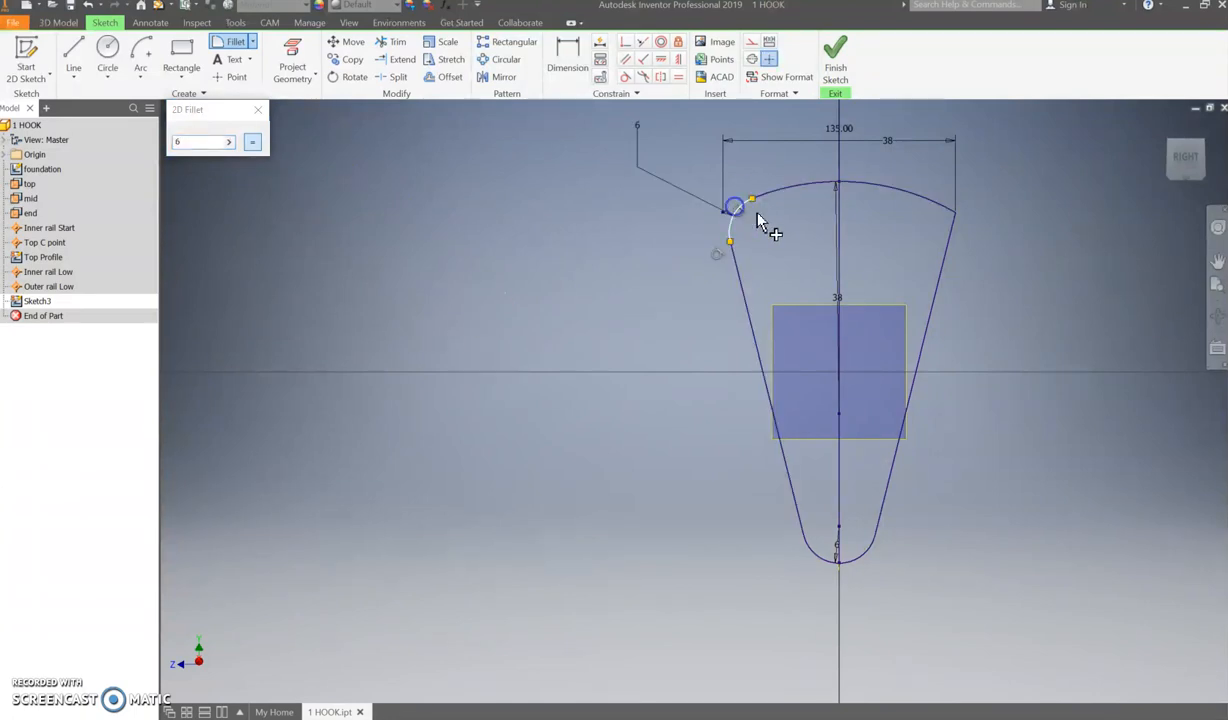
click(941, 208)
click(953, 230)
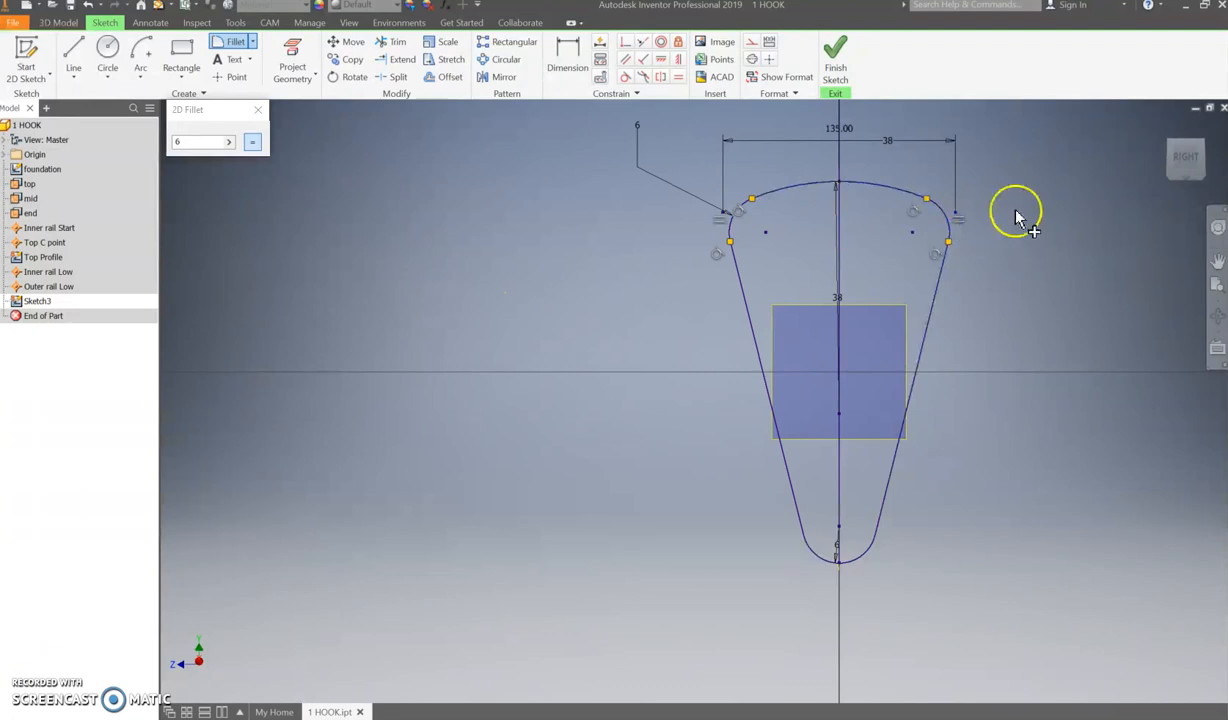
Step: Finish the mid-plane sketch and rename it as Mid Profile
click(838, 60)
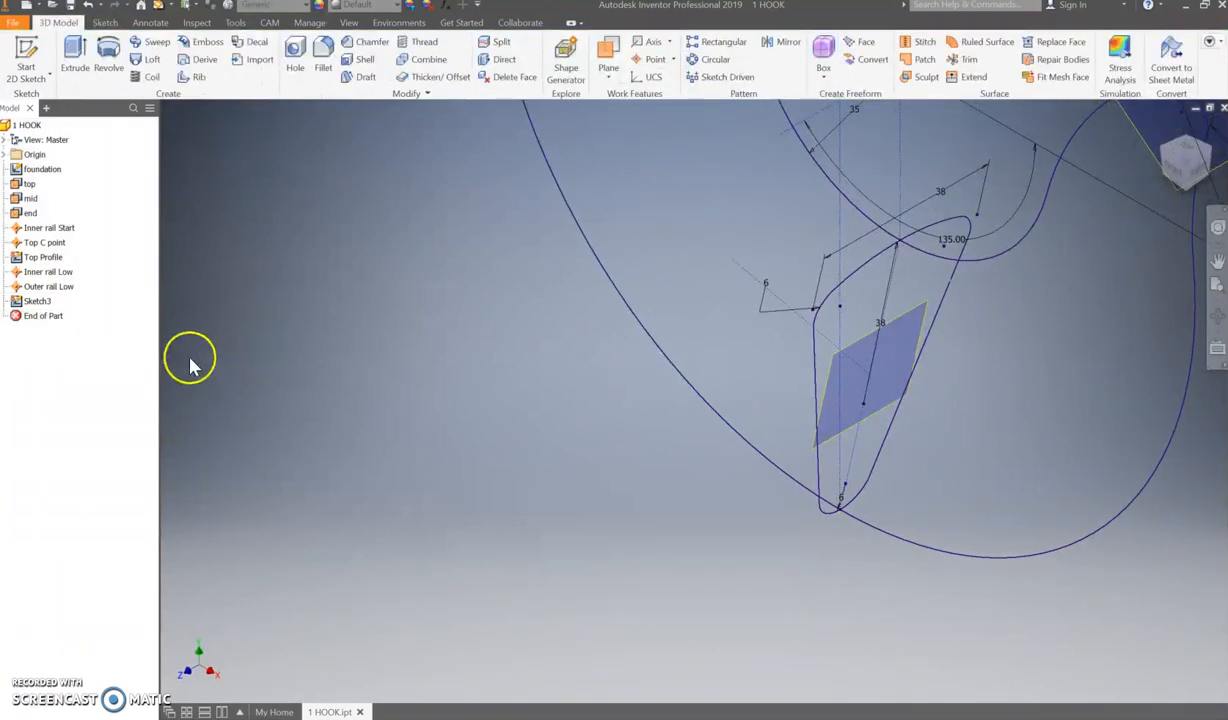
click(36, 303)
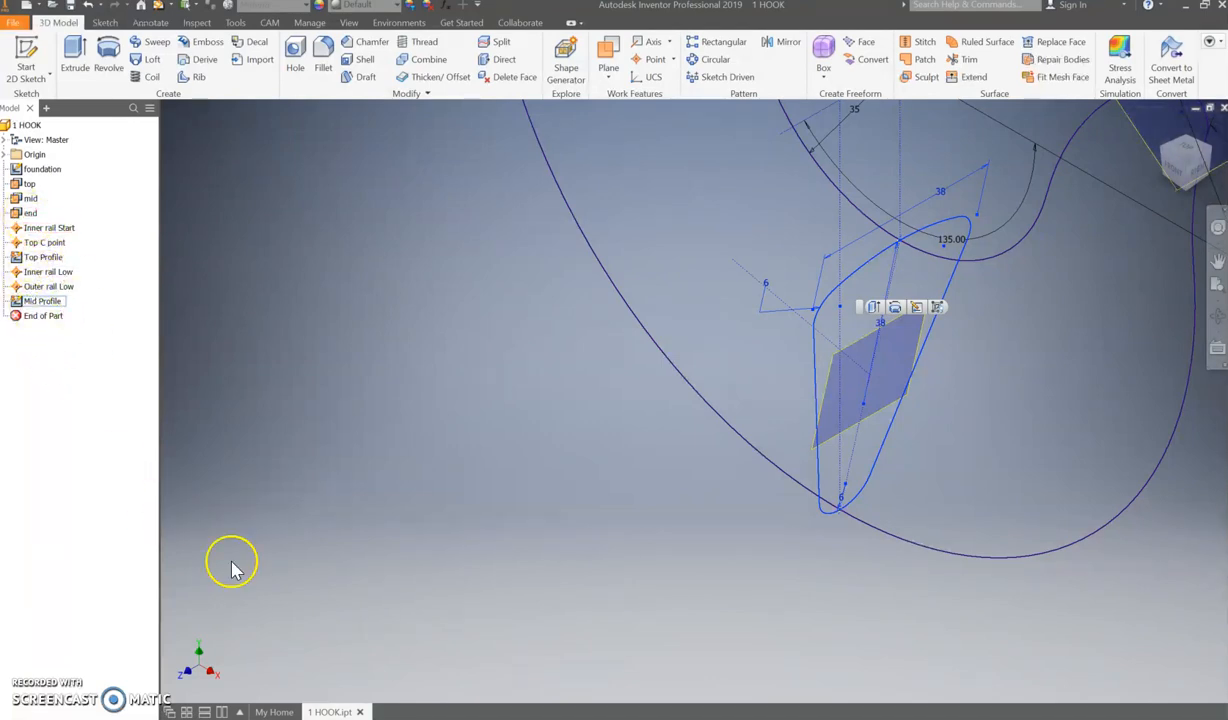
click(332, 405)
Step: Place two work points on the end plane: one at the section centre between the rails and one at the inner rail's end
mouse_move(462, 430)
middle_down()
mouse_move(348, 447)
mouse_move(164, 520)
middle_up()
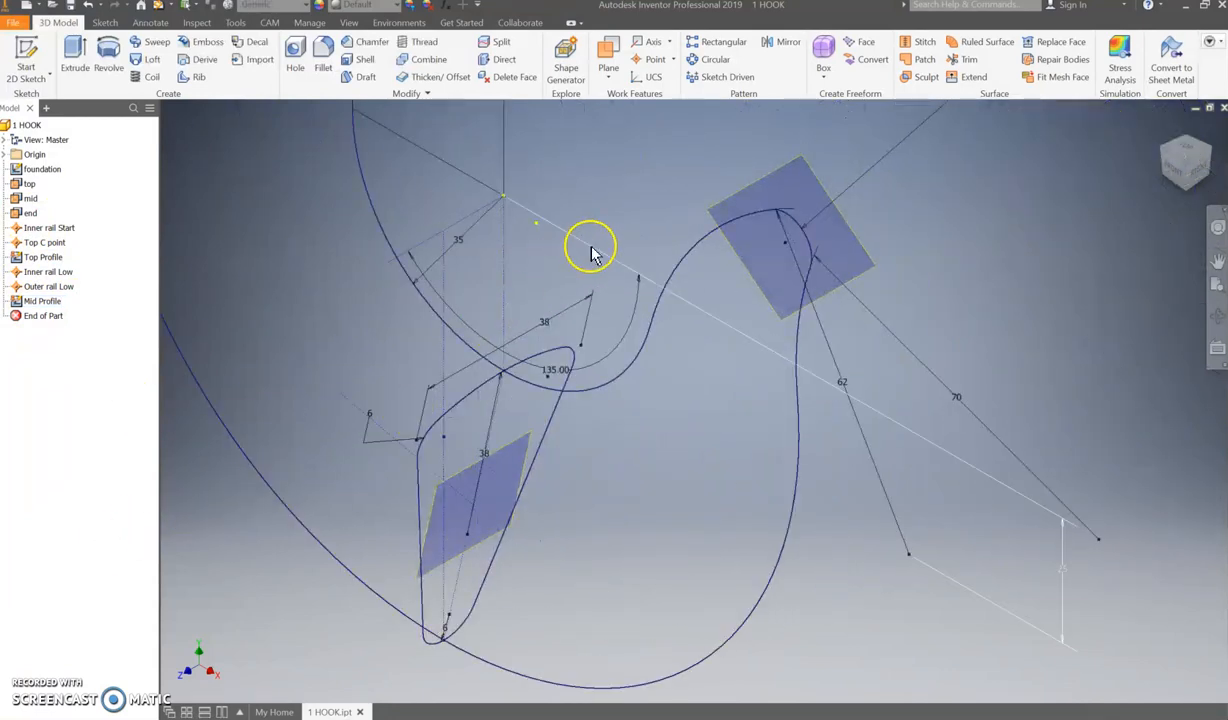
scroll(790, 243, down, 3)
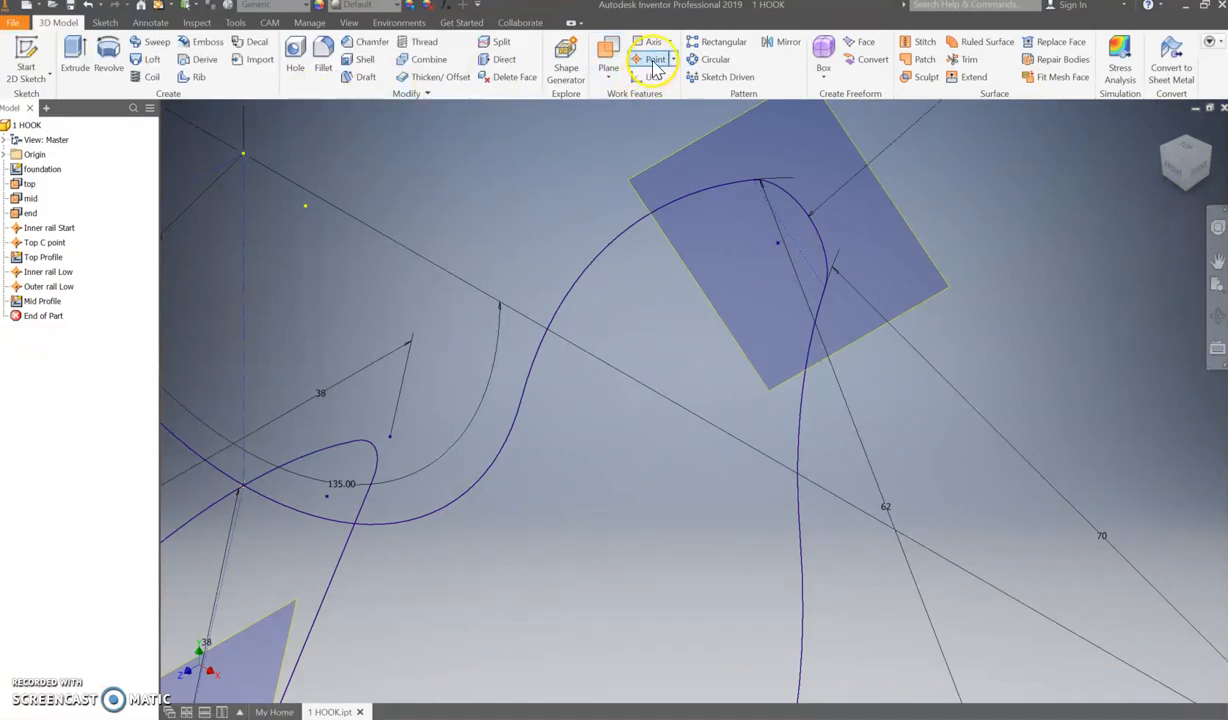
click(795, 232)
click(630, 59)
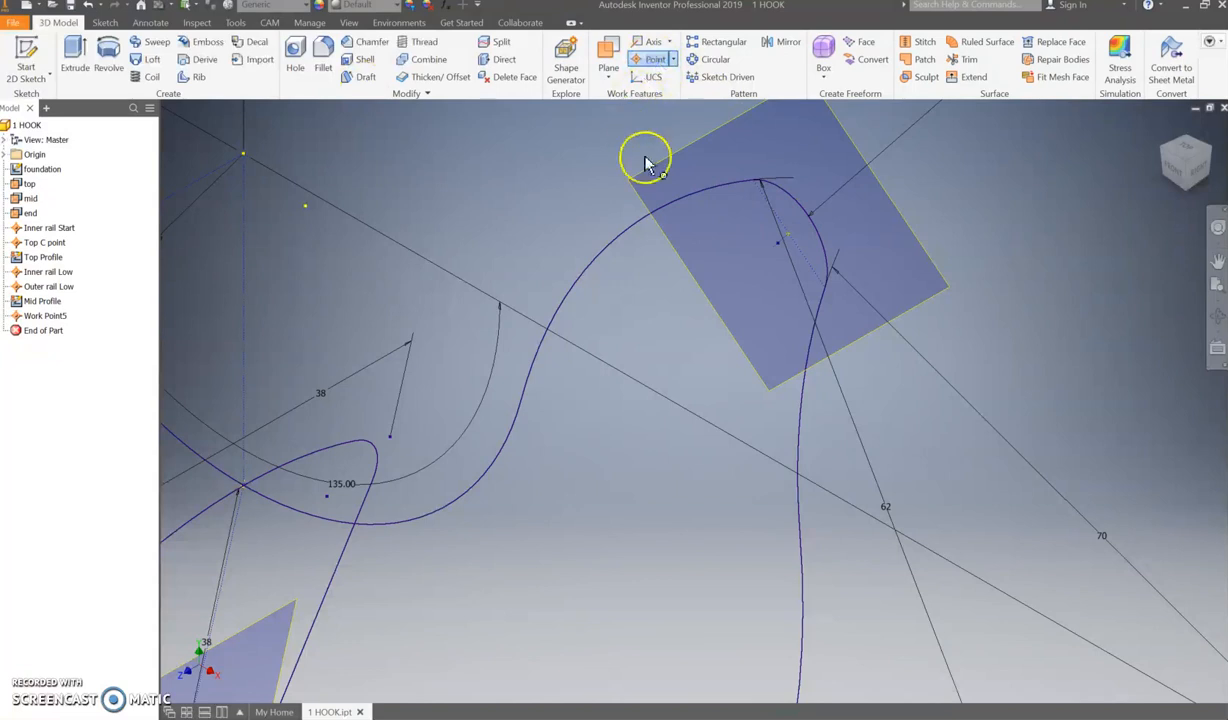
click(755, 186)
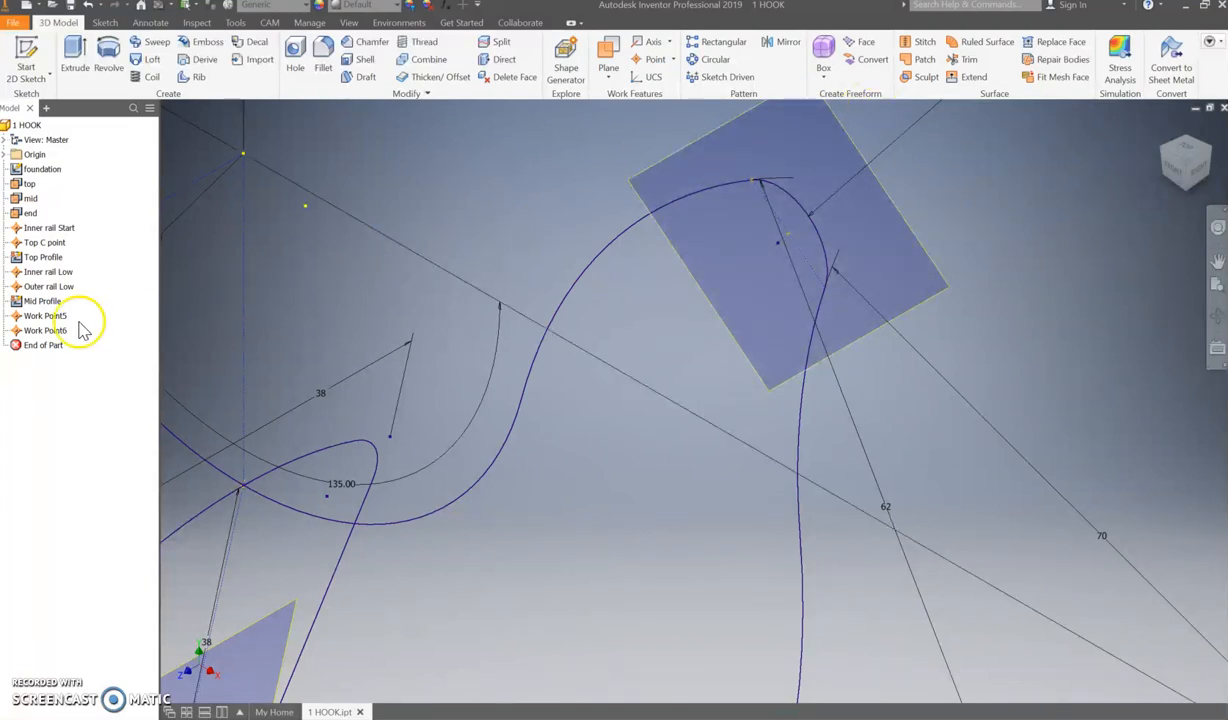
Step: Rename the work point at the inner rail's end as Inner rail End and the central one as End C Point
double_click(45, 333)
click(36, 331)
click(45, 335)
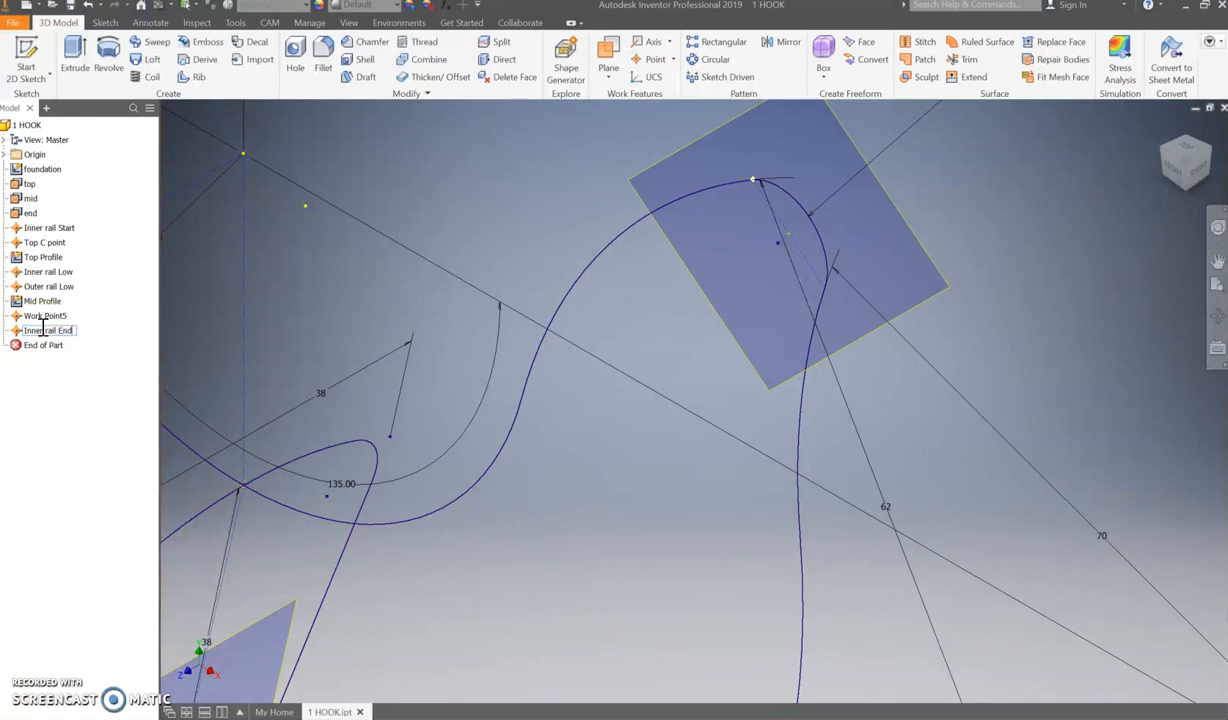
click(43, 316)
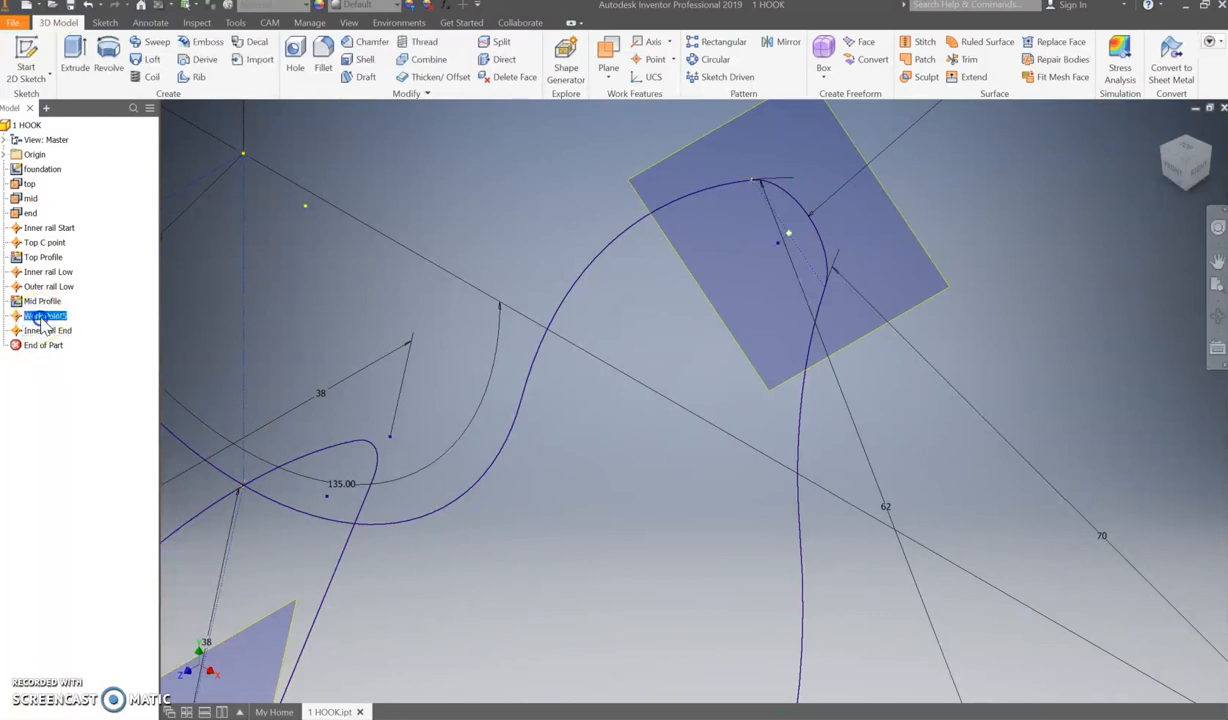
click(38, 323)
click(50, 250)
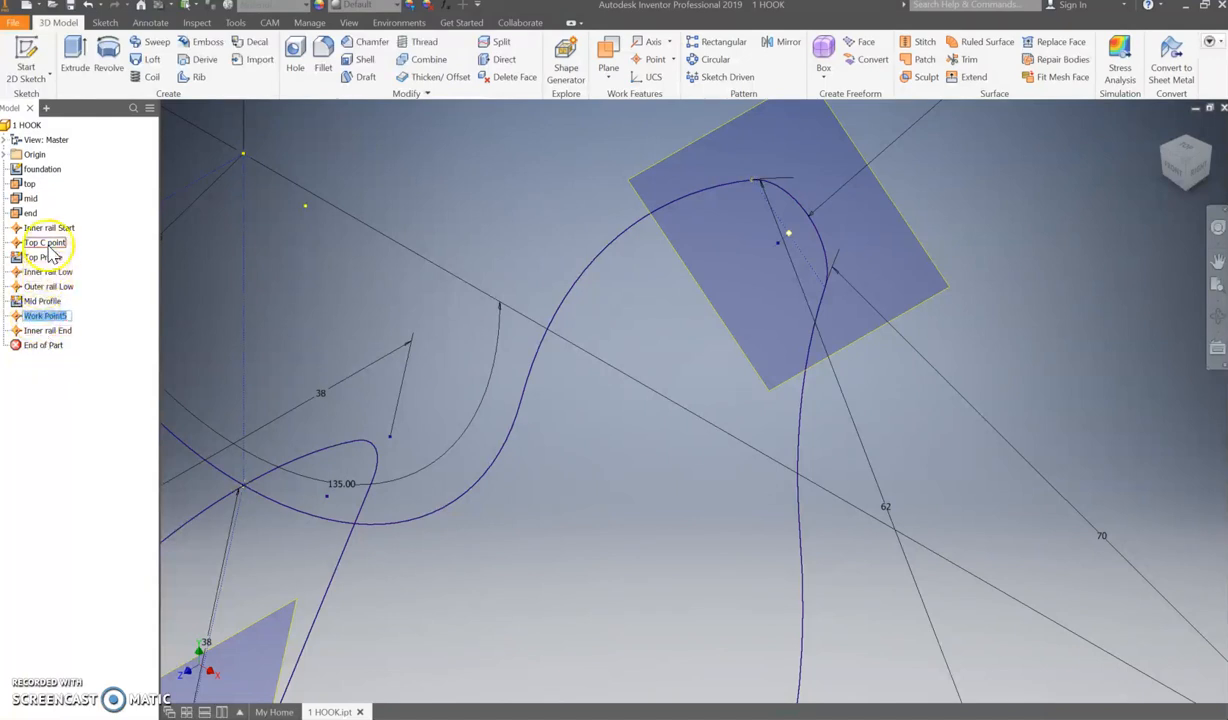
click(42, 302)
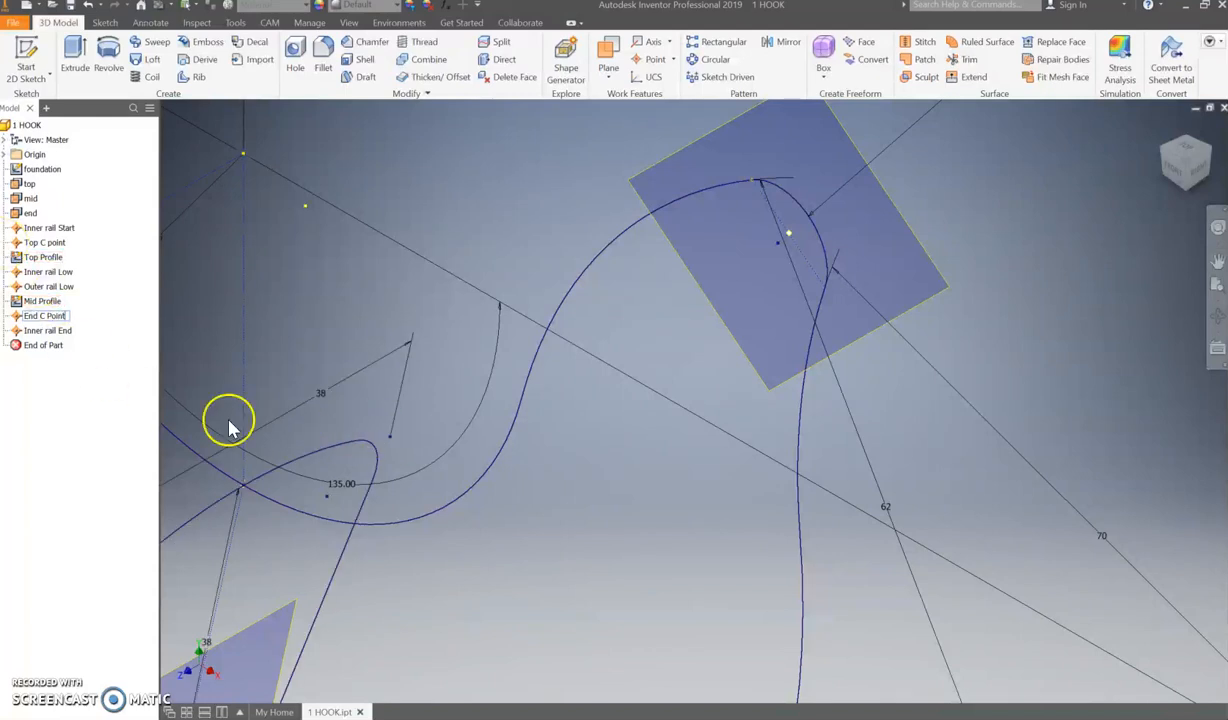
Step: Move End C Point above the end plane in the model tree and start a 2D sketch on the end plane
click(28, 62)
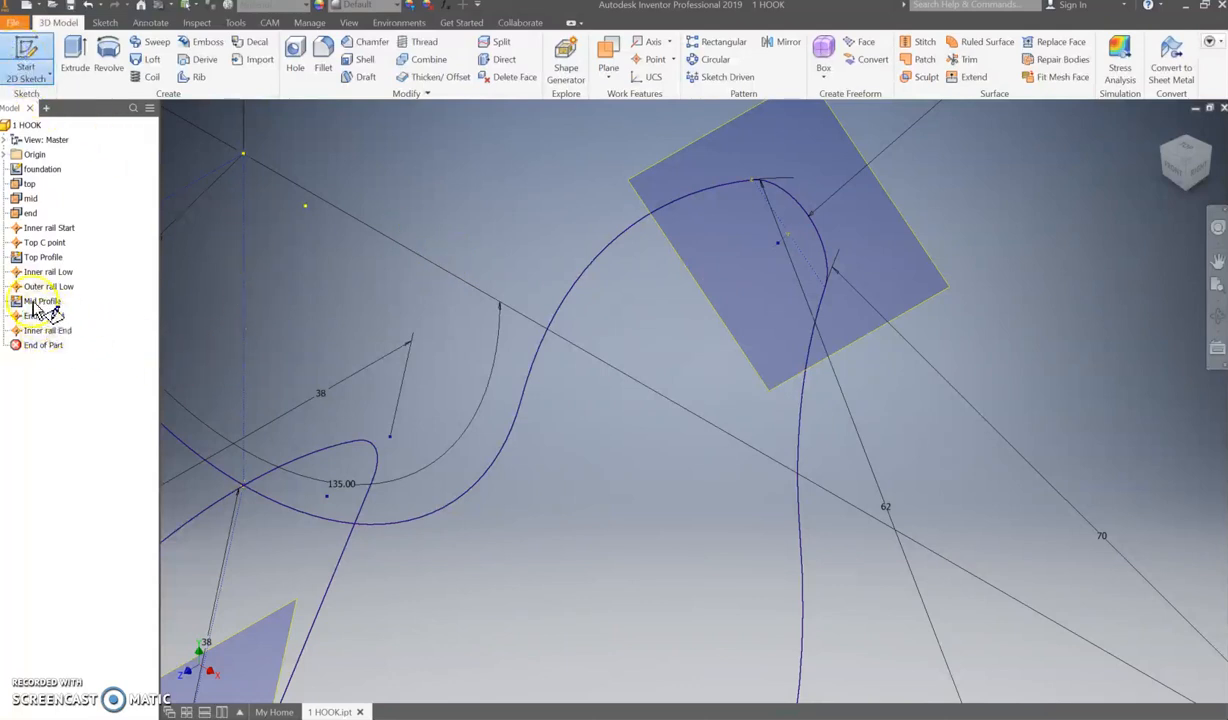
drag(20, 235, 24, 212)
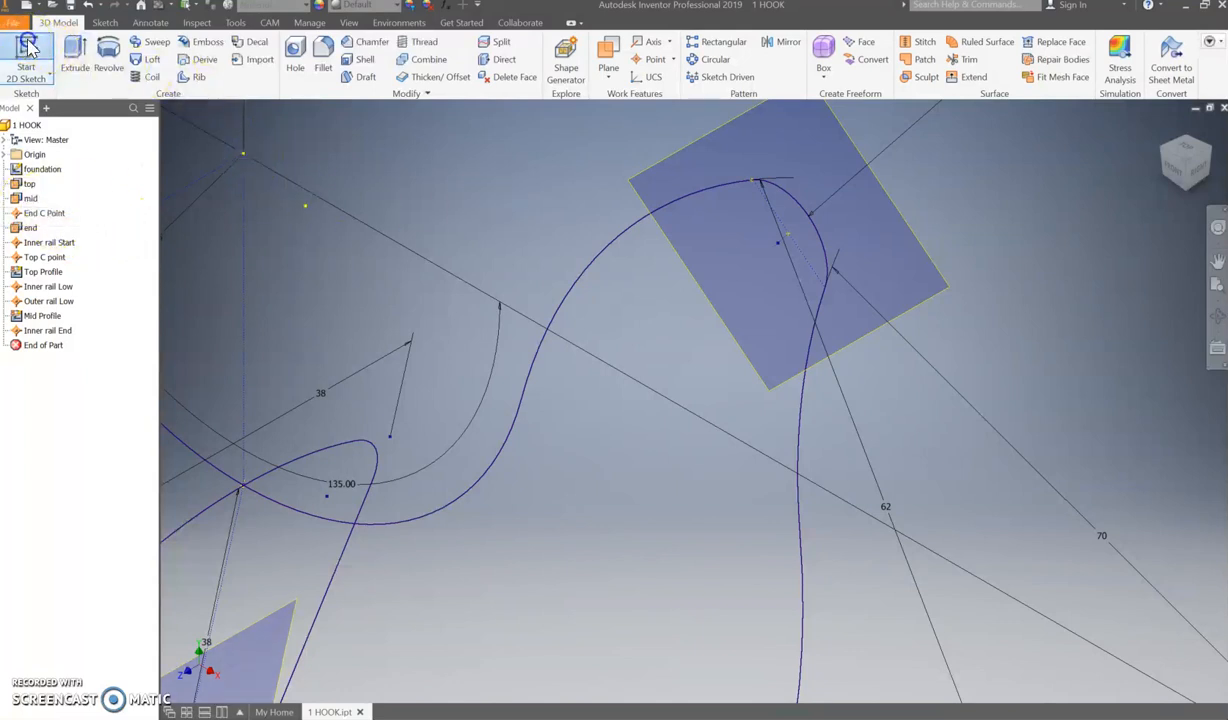
click(28, 47)
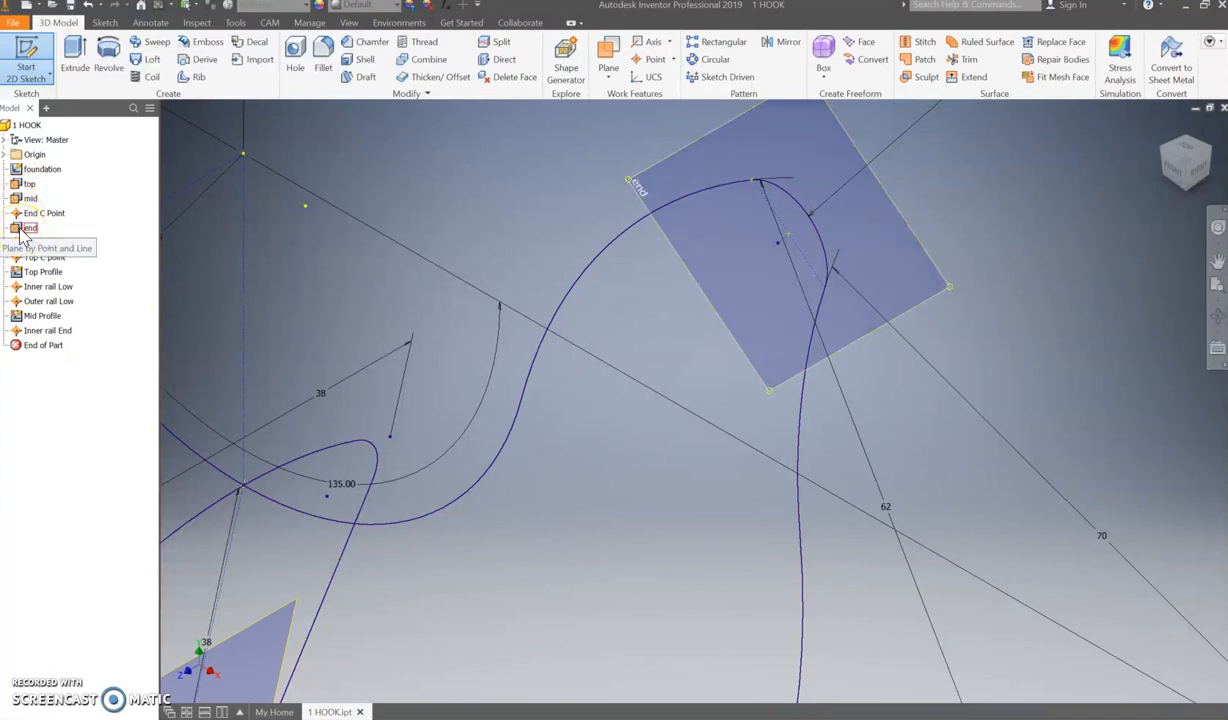
click(17, 230)
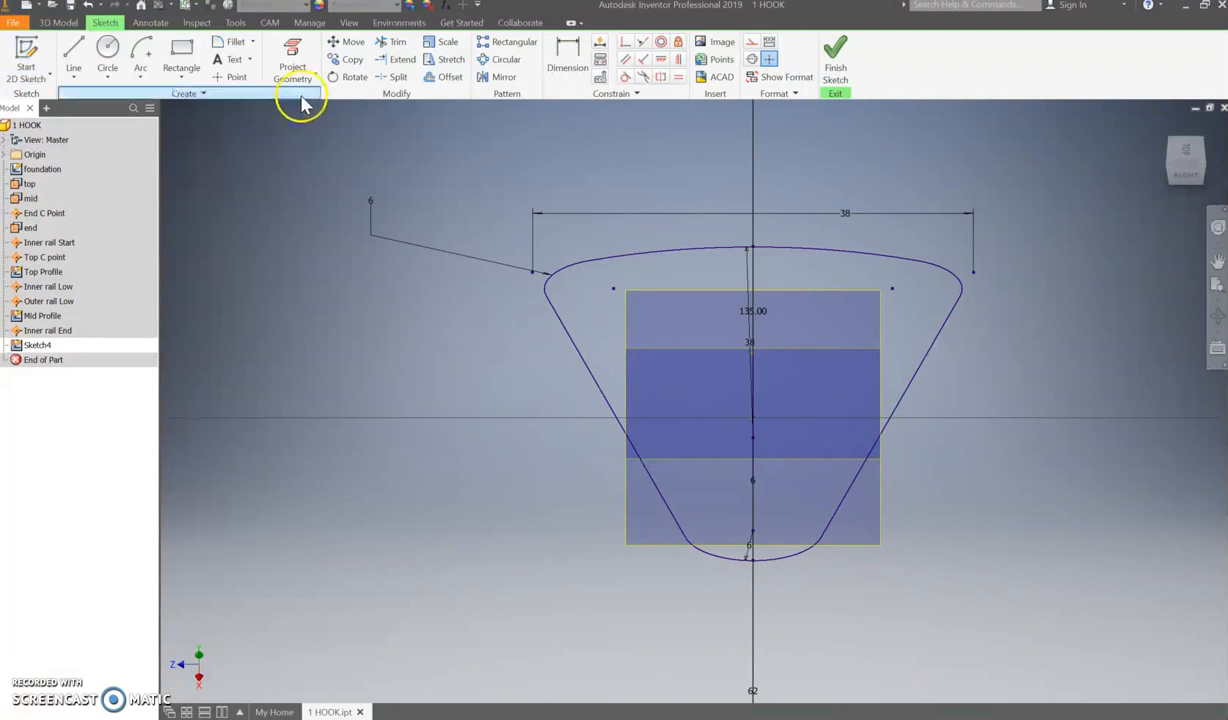
Step: Project the Inner rail End and End C Point work points into the end-plane sketch
click(292, 62)
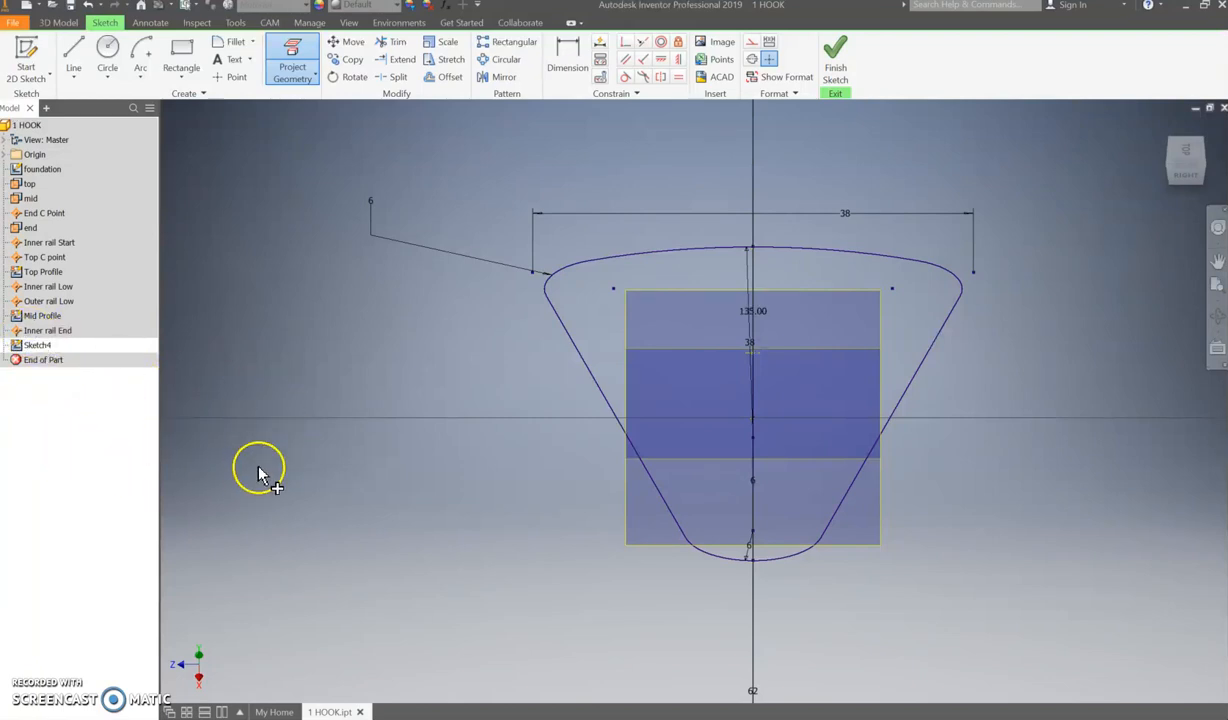
click(30, 228)
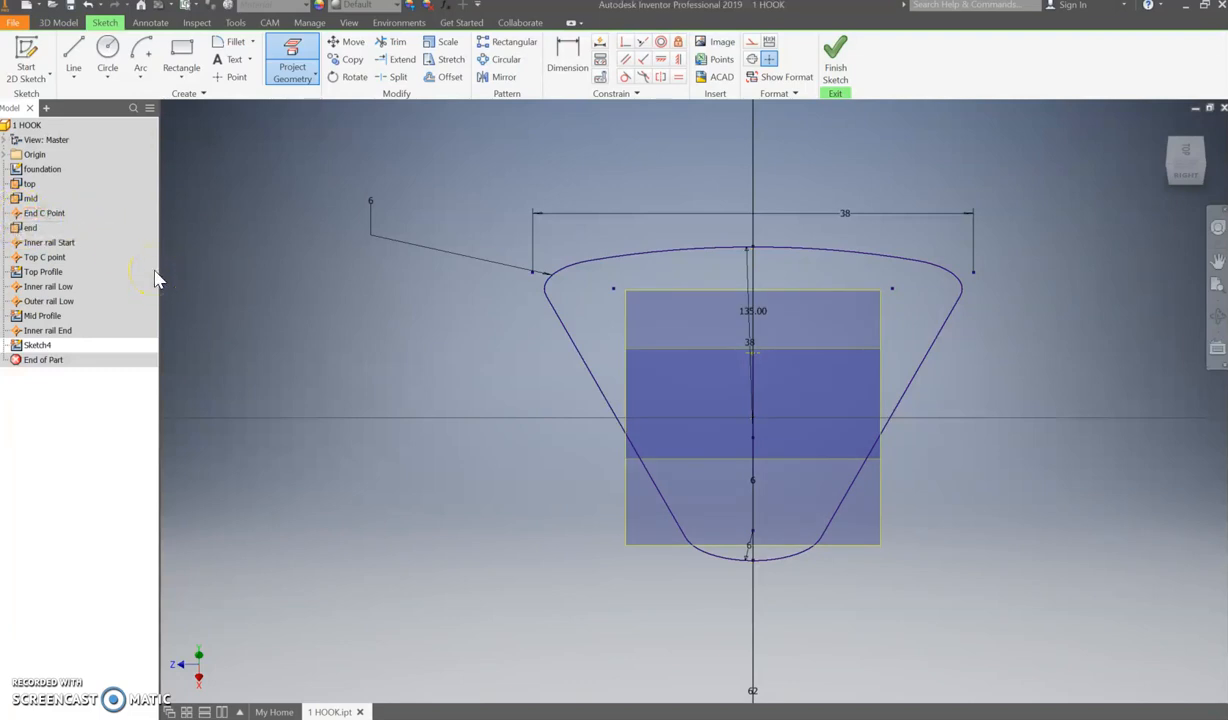
click(22, 218)
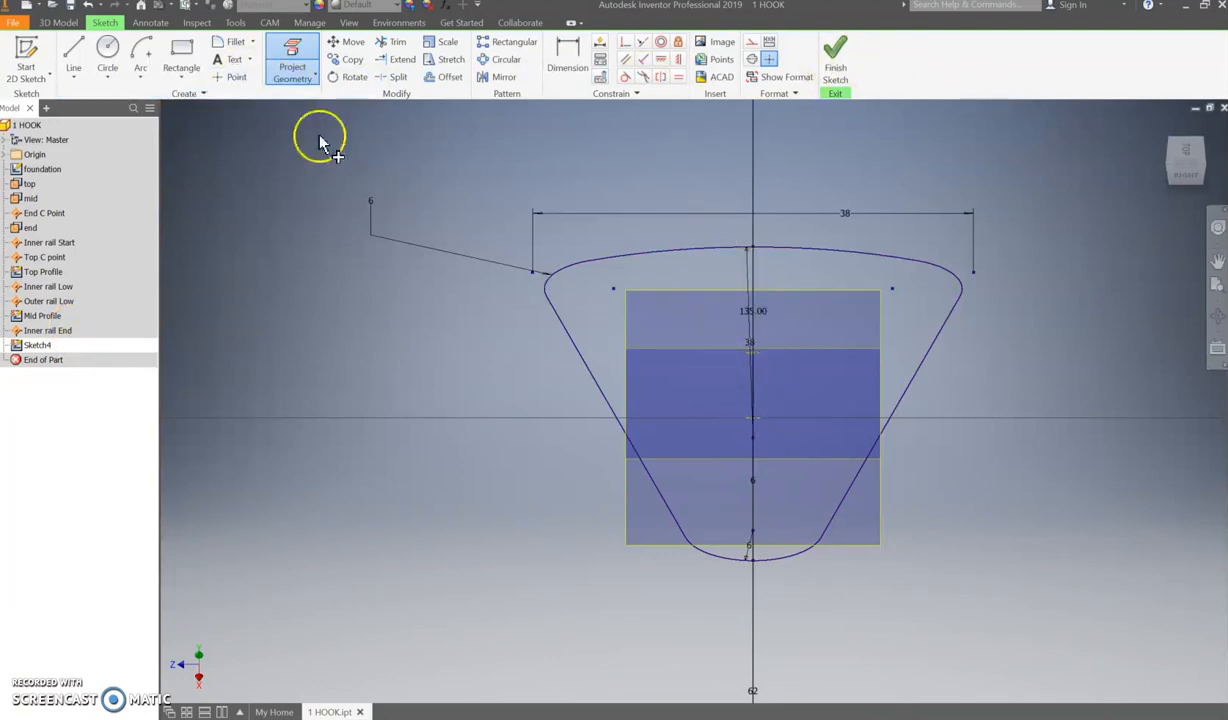
Step: Draw a circle centred on the projected End C Point and passing through the Inner rail End point, and finish the sketch
click(107, 55)
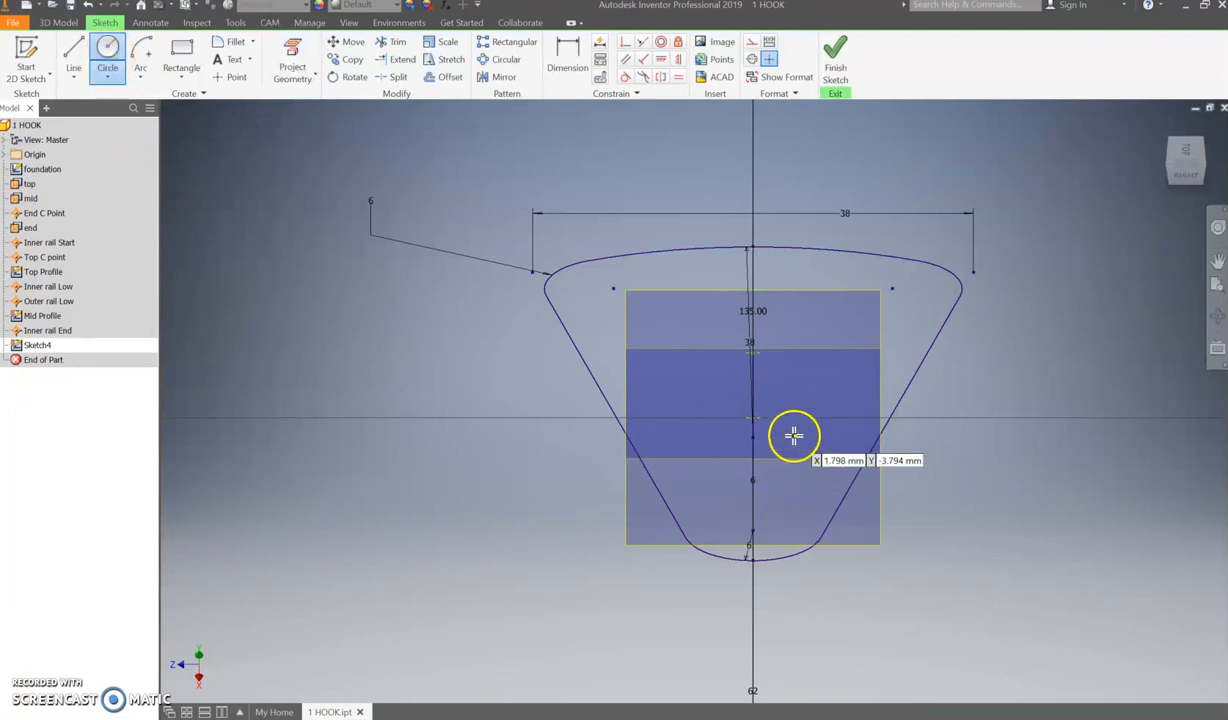
click(753, 418)
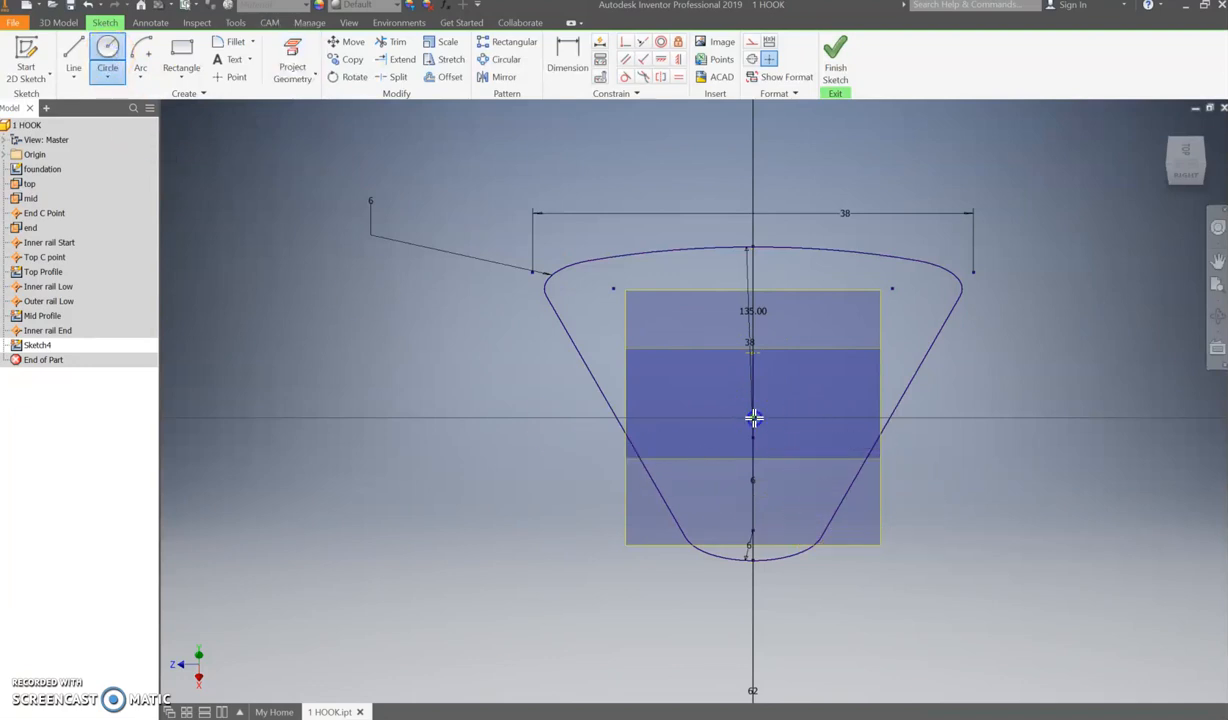
click(752, 352)
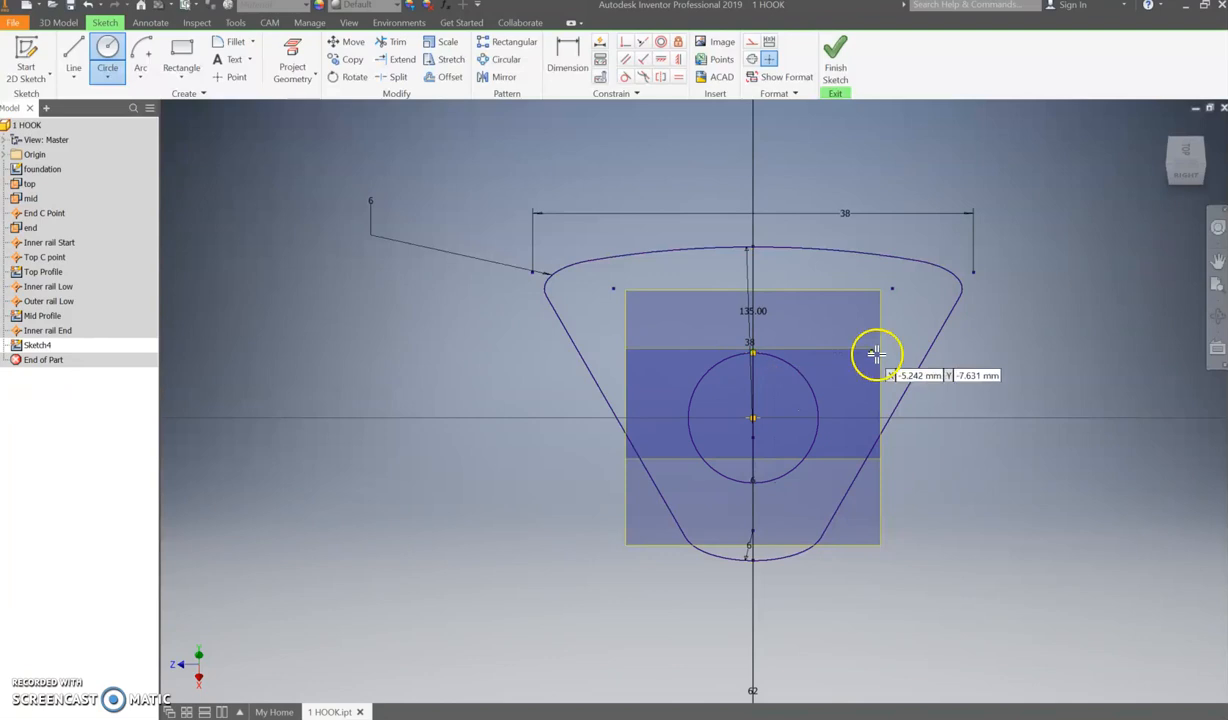
click(837, 52)
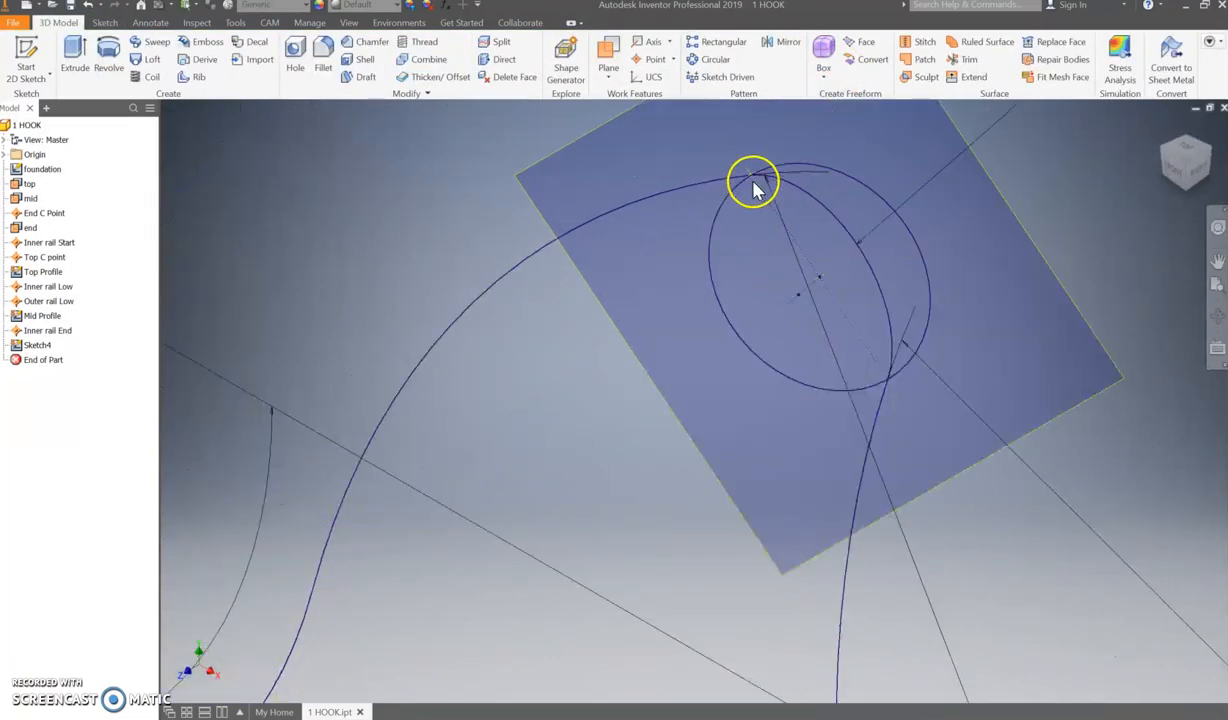
scroll(754, 181, up, 2)
scroll(754, 181, down, 2)
scroll(662, 252, down, 3)
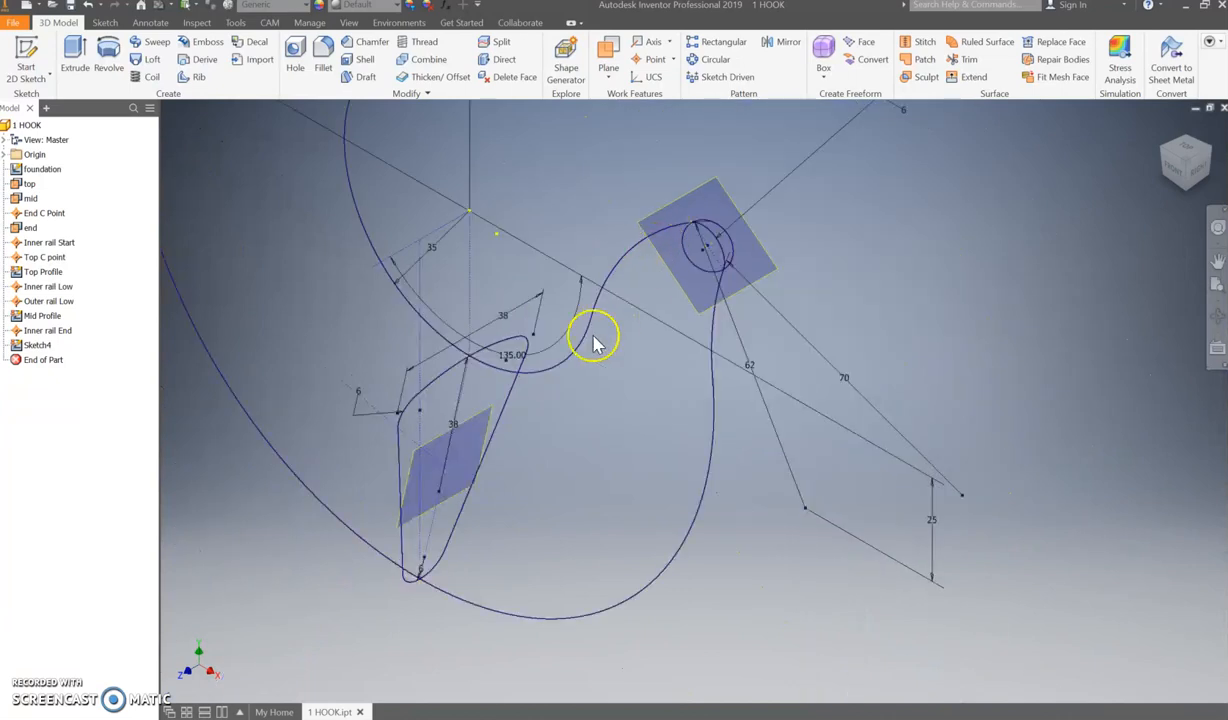
Step: Rename the end-plane circle sketch in the model tree as End Porfile
double_click(30, 347)
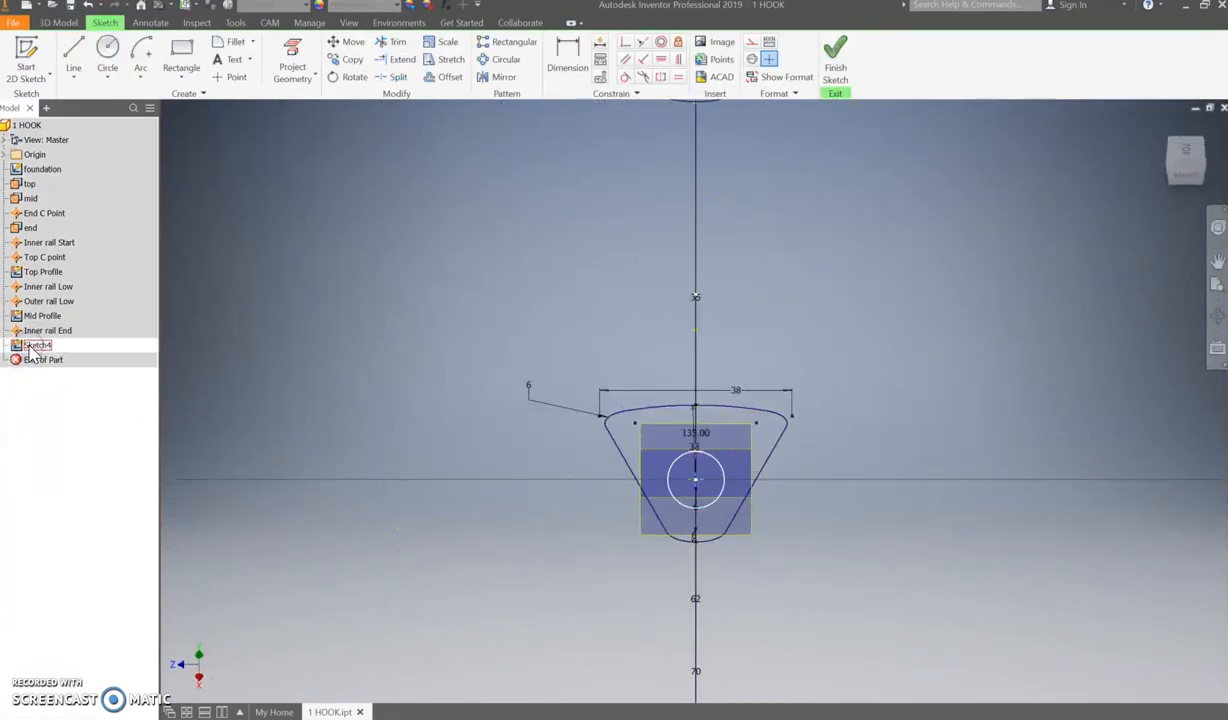
click(835, 58)
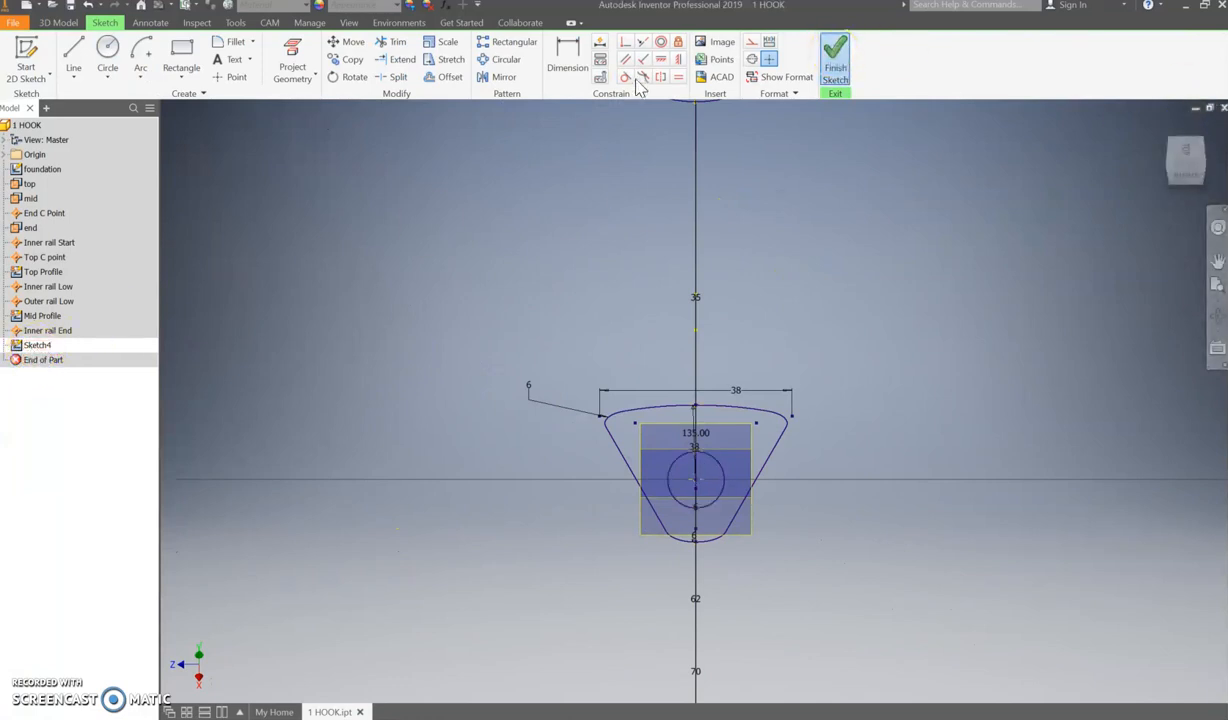
click(33, 347)
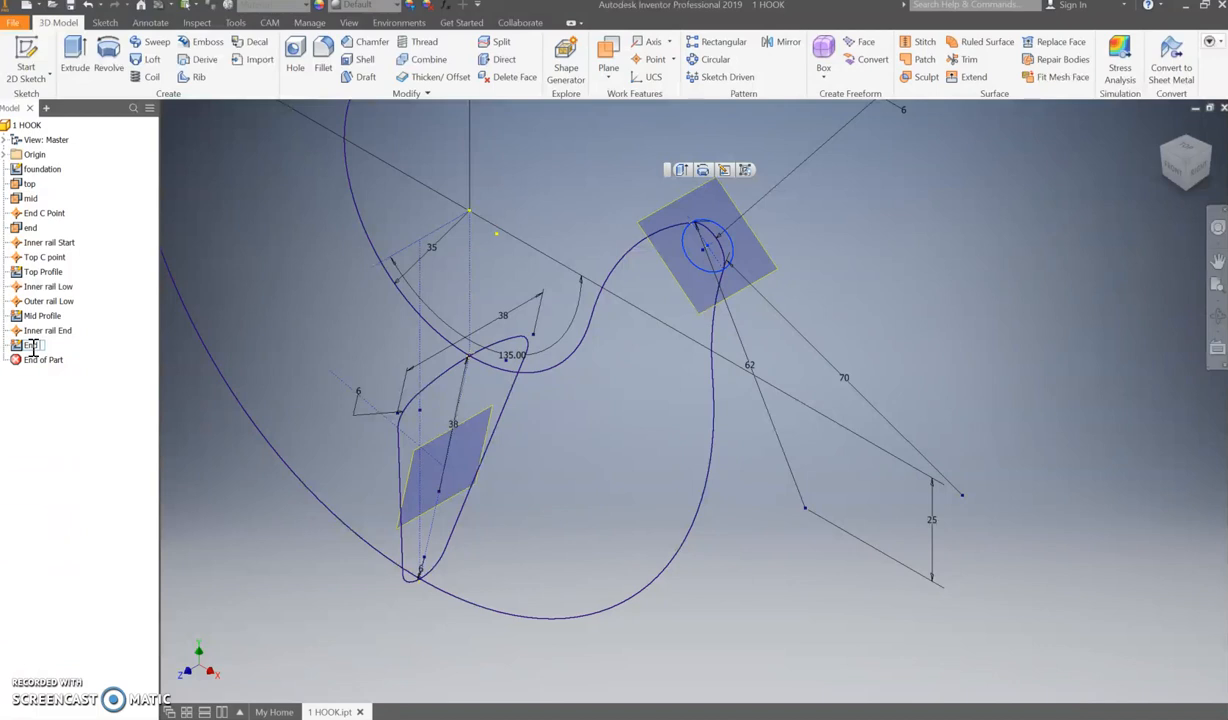
text(rt)
click(50, 365)
click(60, 458)
click(105, 420)
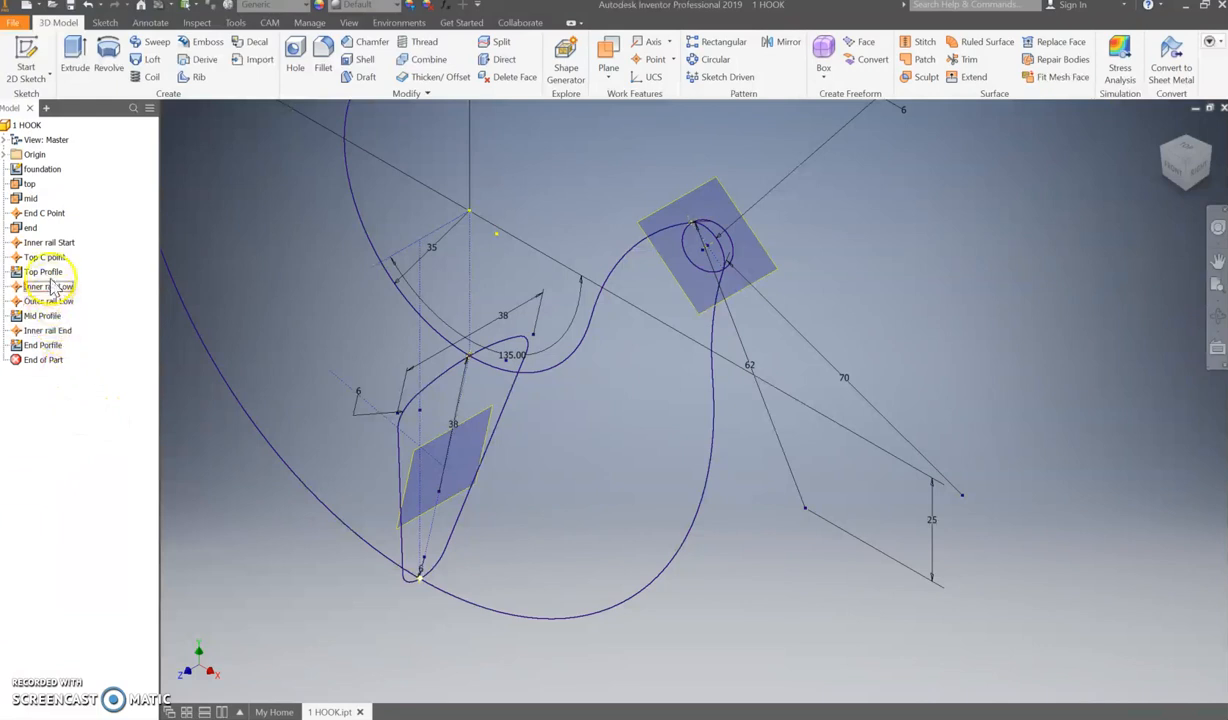
Step: Move End C Point in the model tree to directly below Inner rail End
click(30, 186)
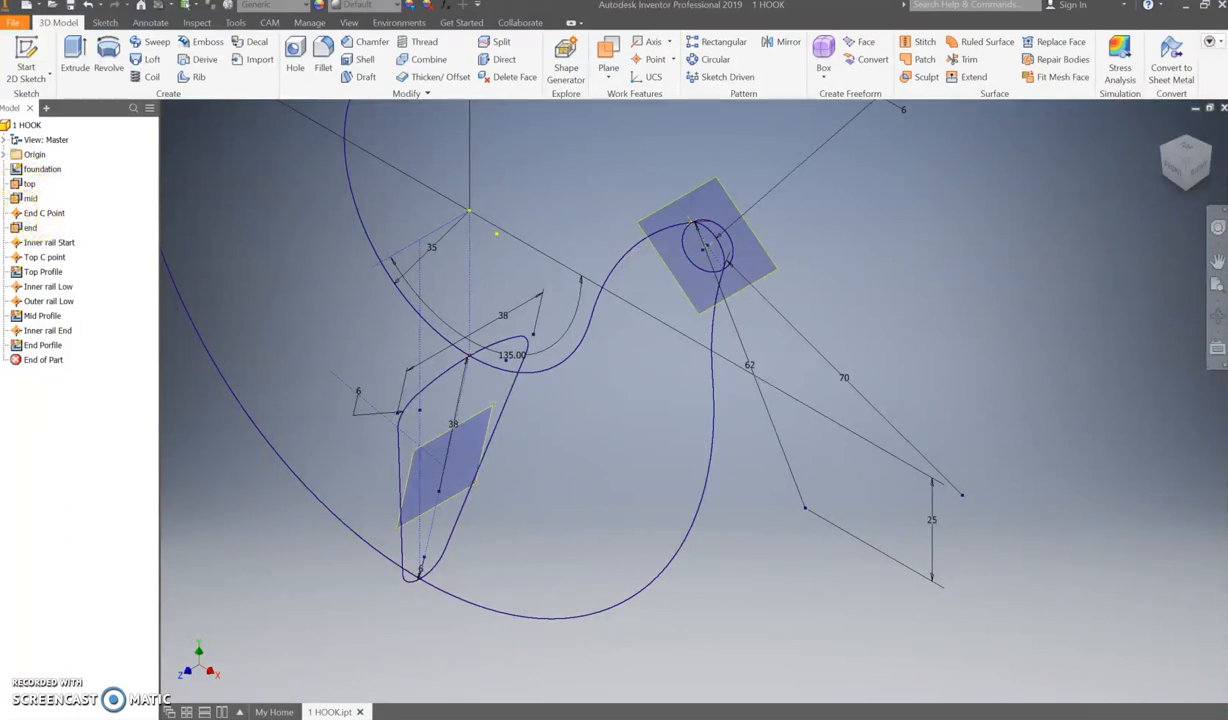
drag(27, 222, 20, 334)
click(74, 203)
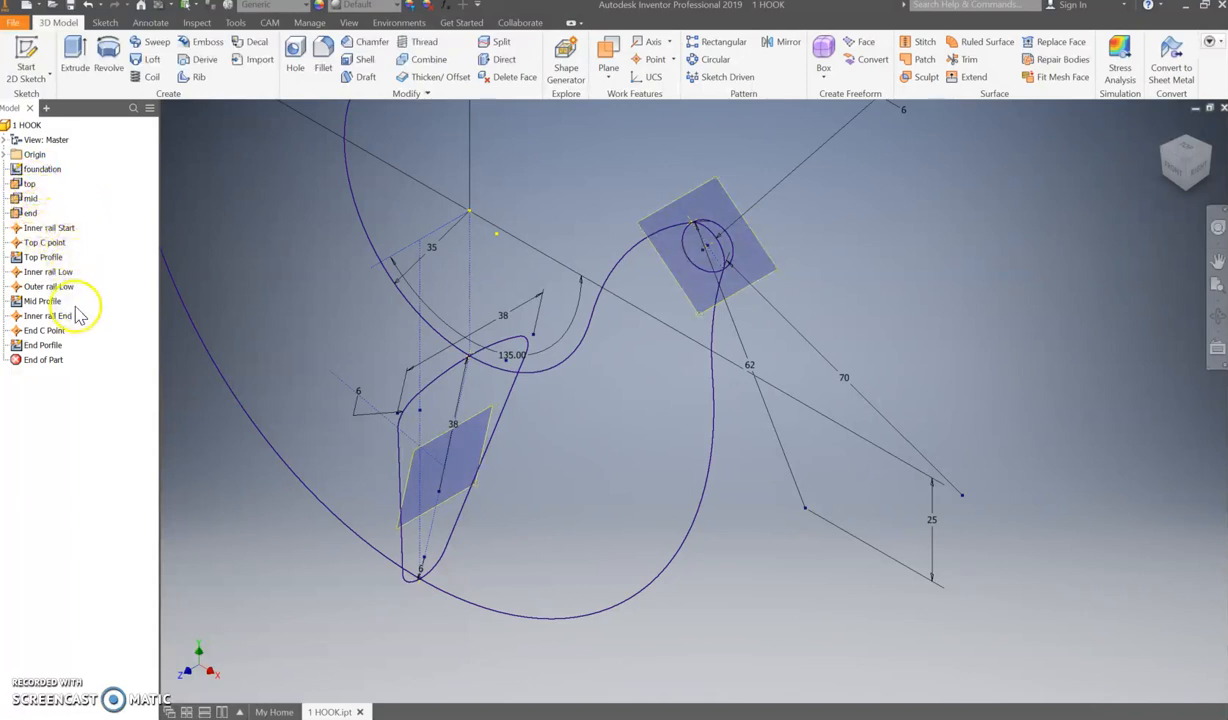
Step: Turn off the visibility of the top, mid and end work planes
click(20, 198)
right_click(17, 196)
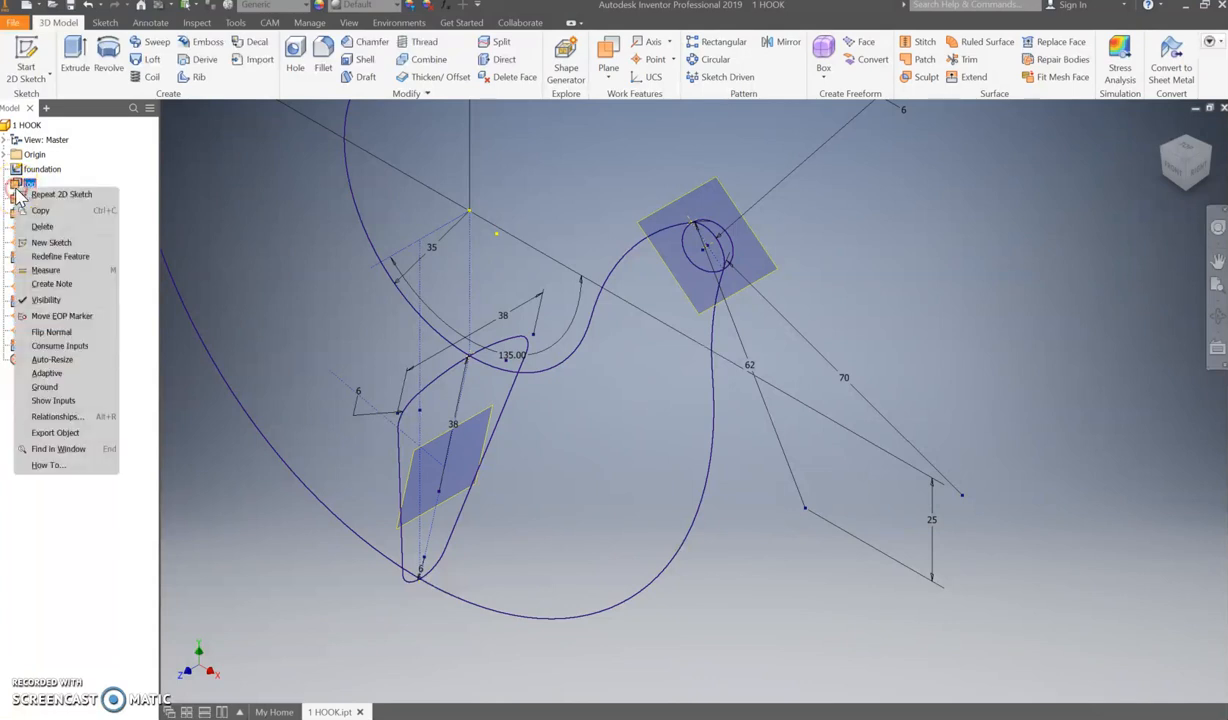
click(30, 298)
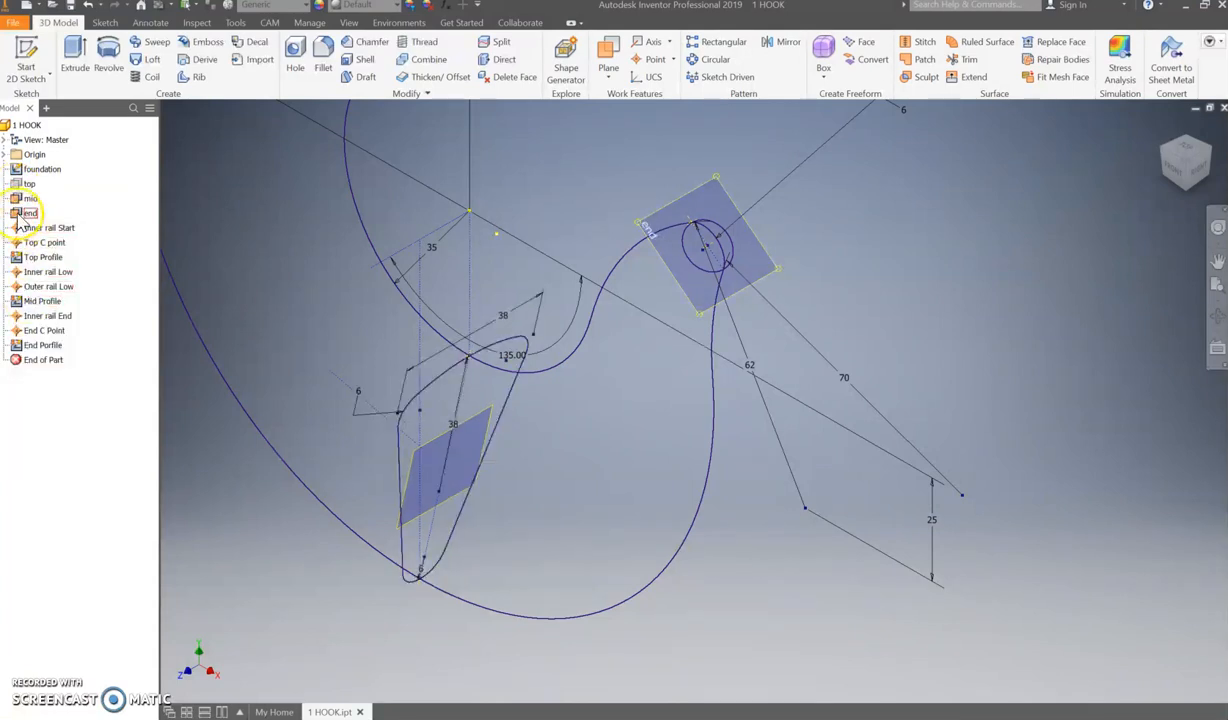
right_click(17, 198)
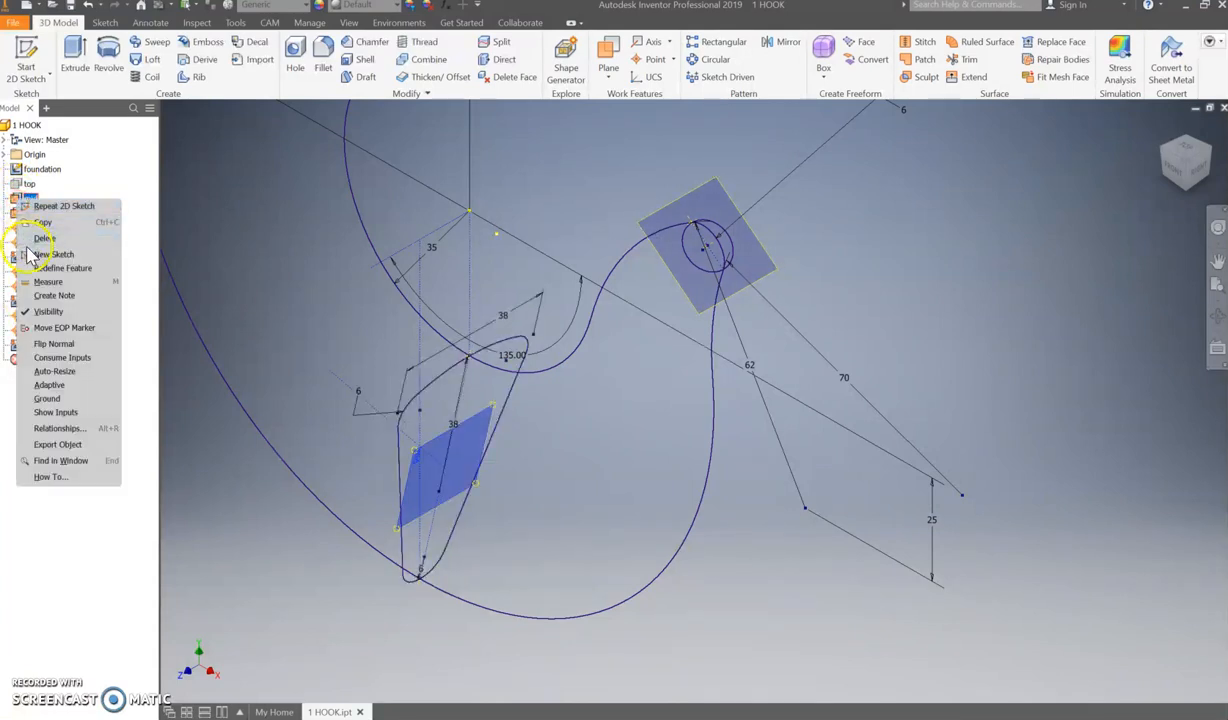
click(40, 311)
right_click(27, 213)
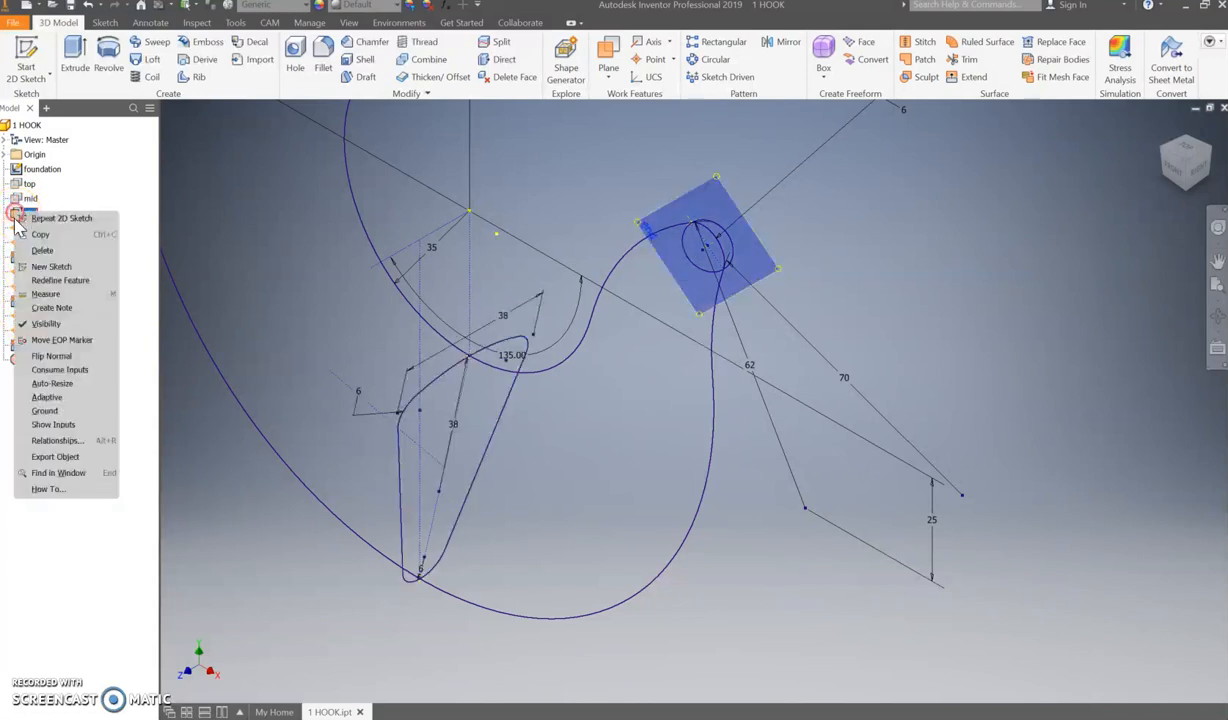
click(45, 323)
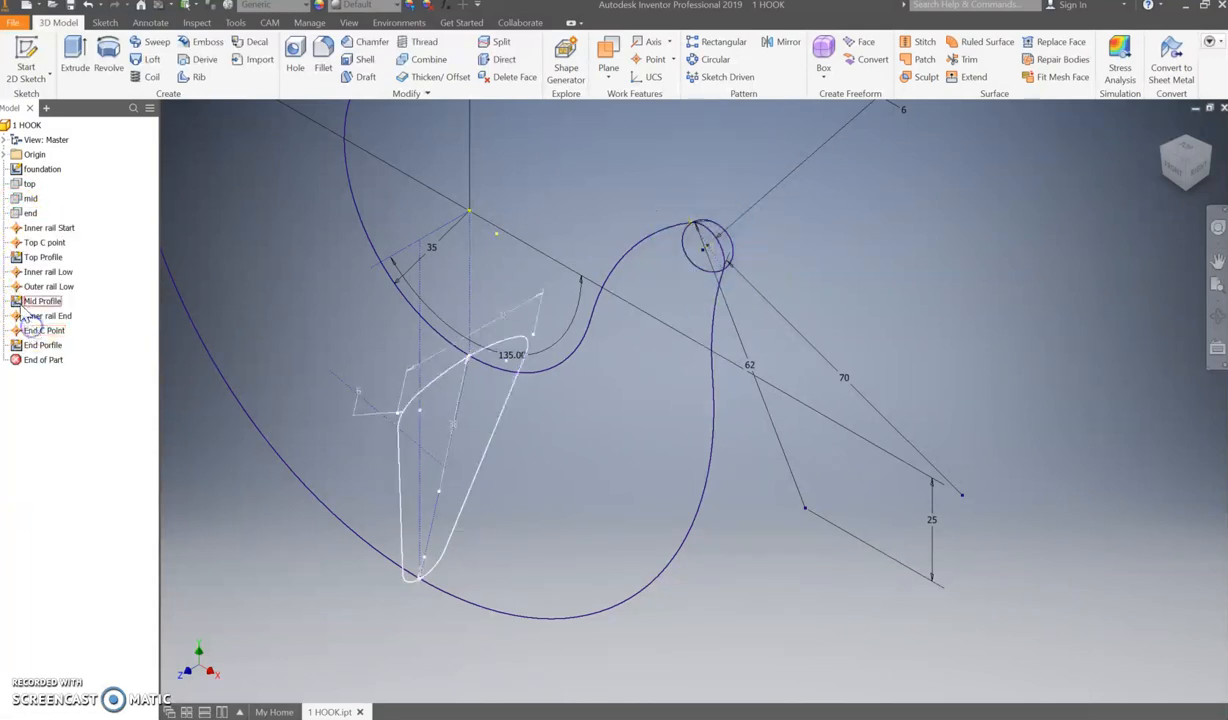
Step: Hide the Inner rail Start and Top C point work points
right_click(28, 233)
click(48, 325)
click(20, 243)
click(20, 243)
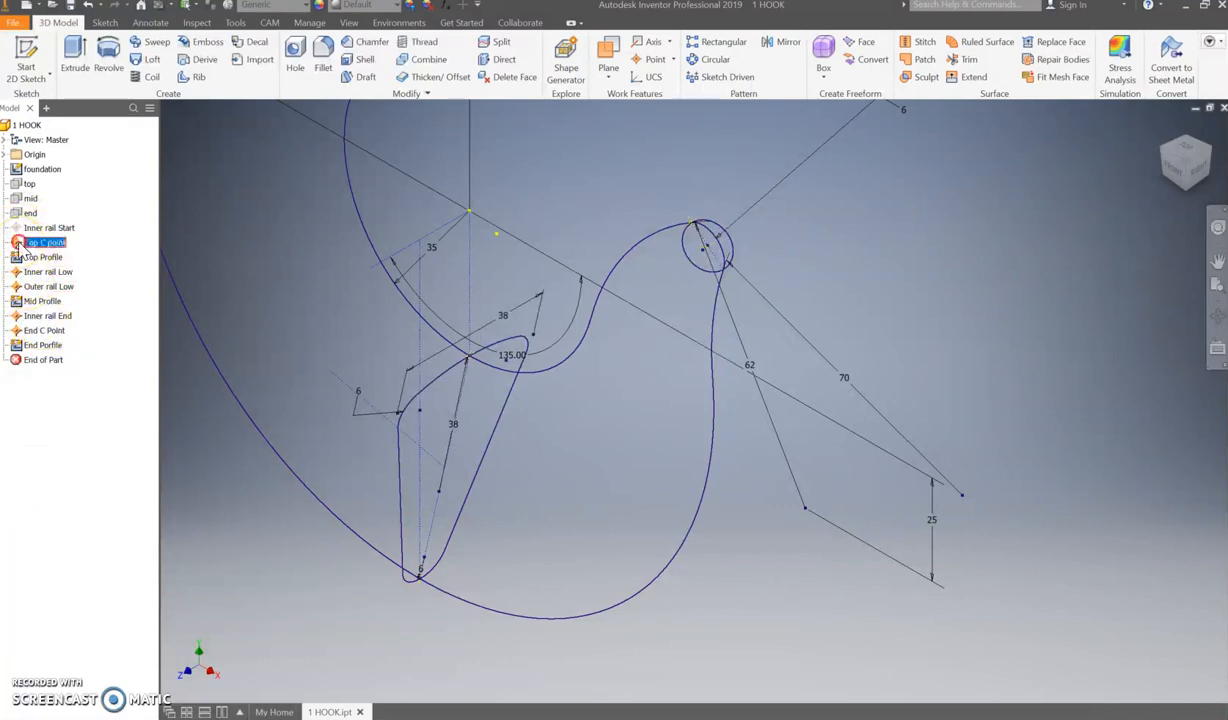
right_click(20, 246)
click(42, 340)
Step: Hide the Inner rail Low and Outer rail Low work points
click(30, 272)
right_click(24, 269)
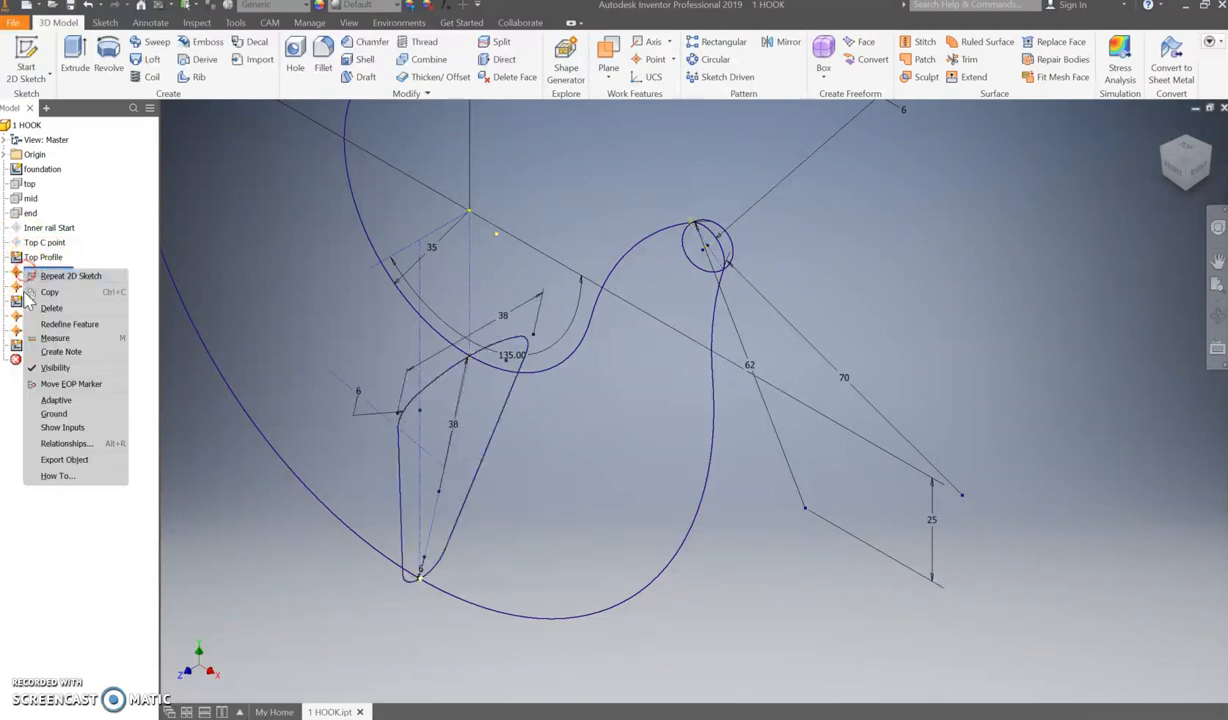
click(55, 367)
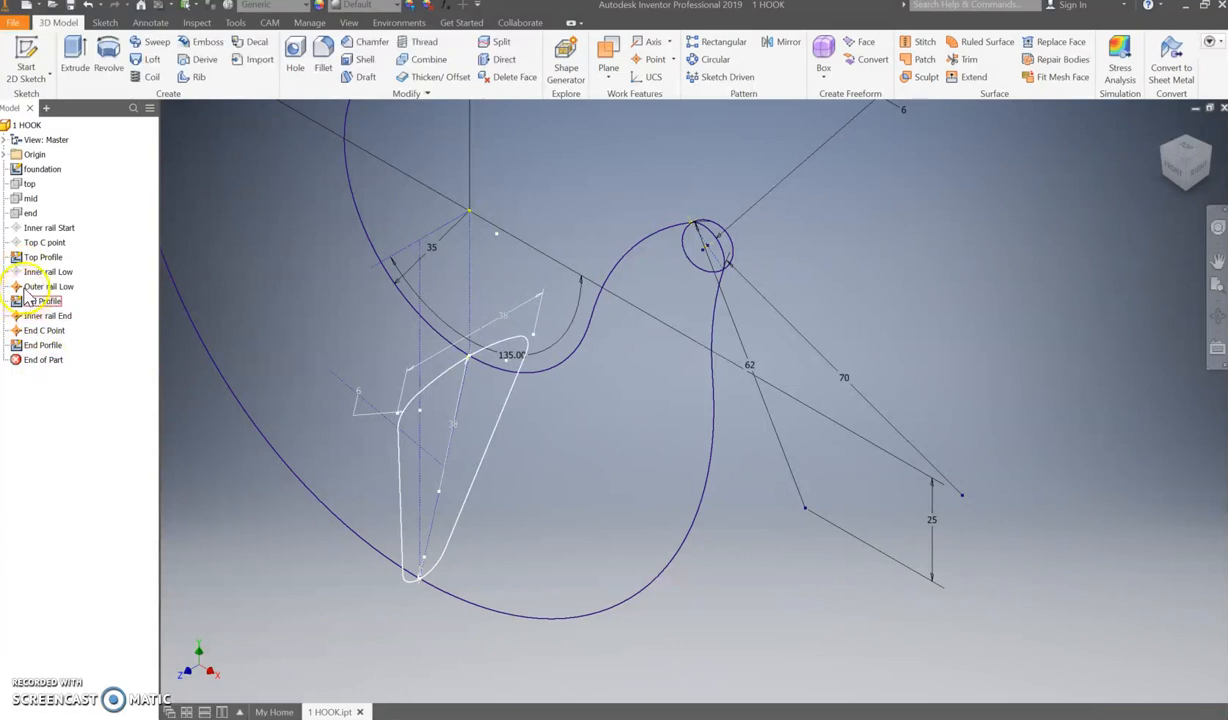
right_click(26, 287)
click(50, 386)
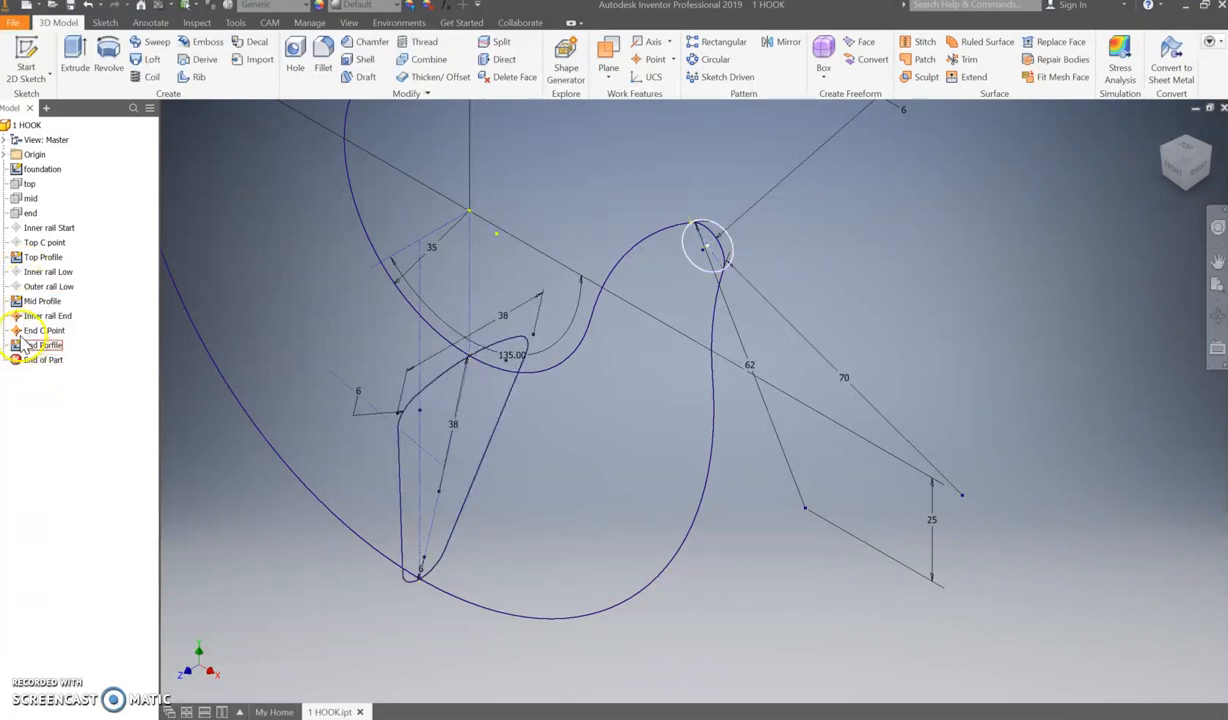
Step: Hide the Inner rail End and End C Point work points
right_click(28, 318)
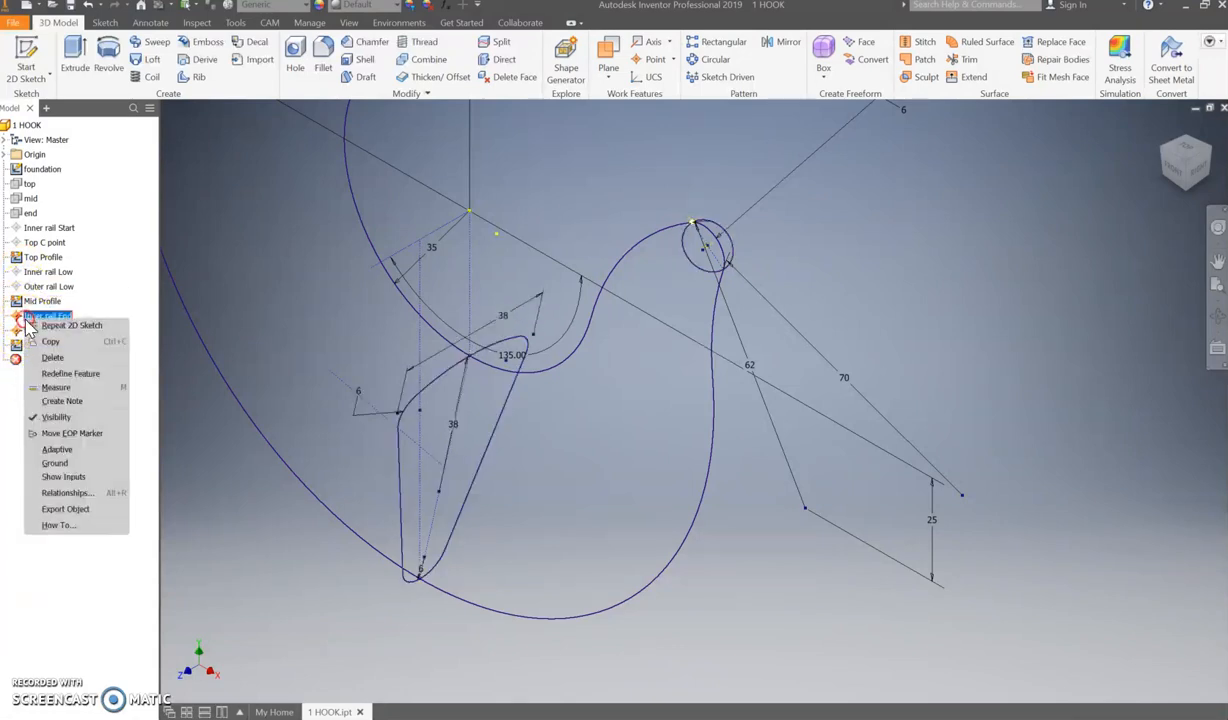
click(50, 405)
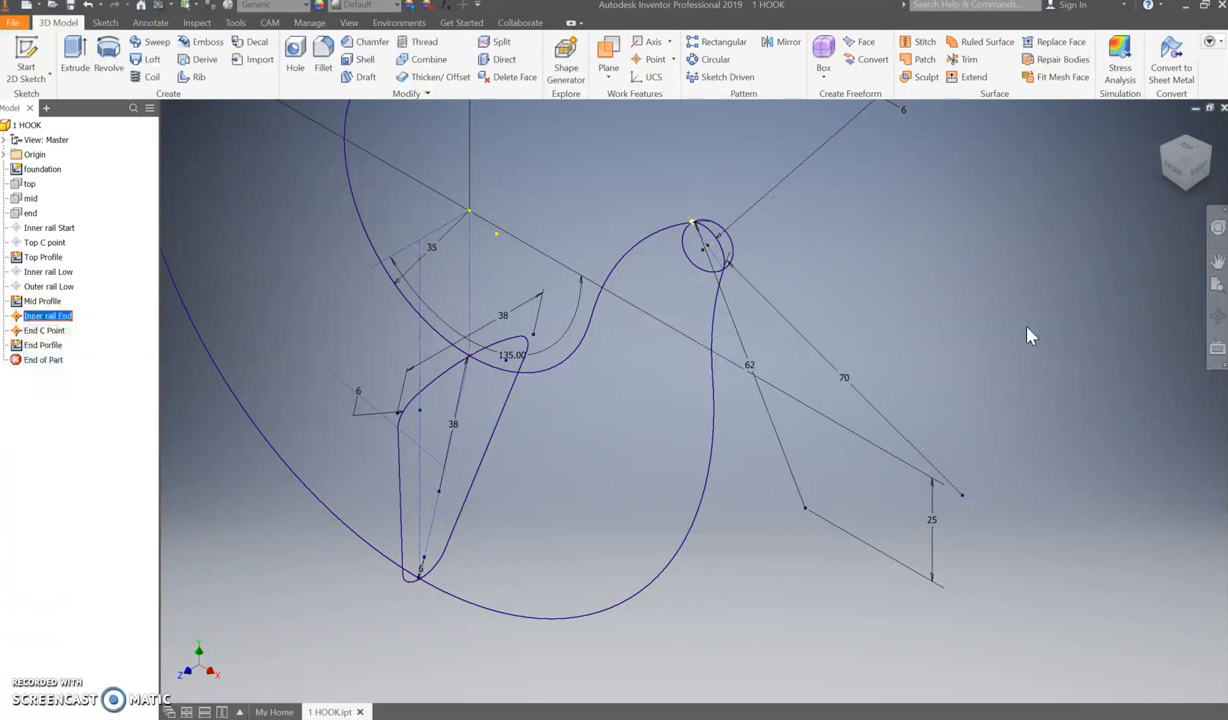
click(19, 333)
right_click(20, 335)
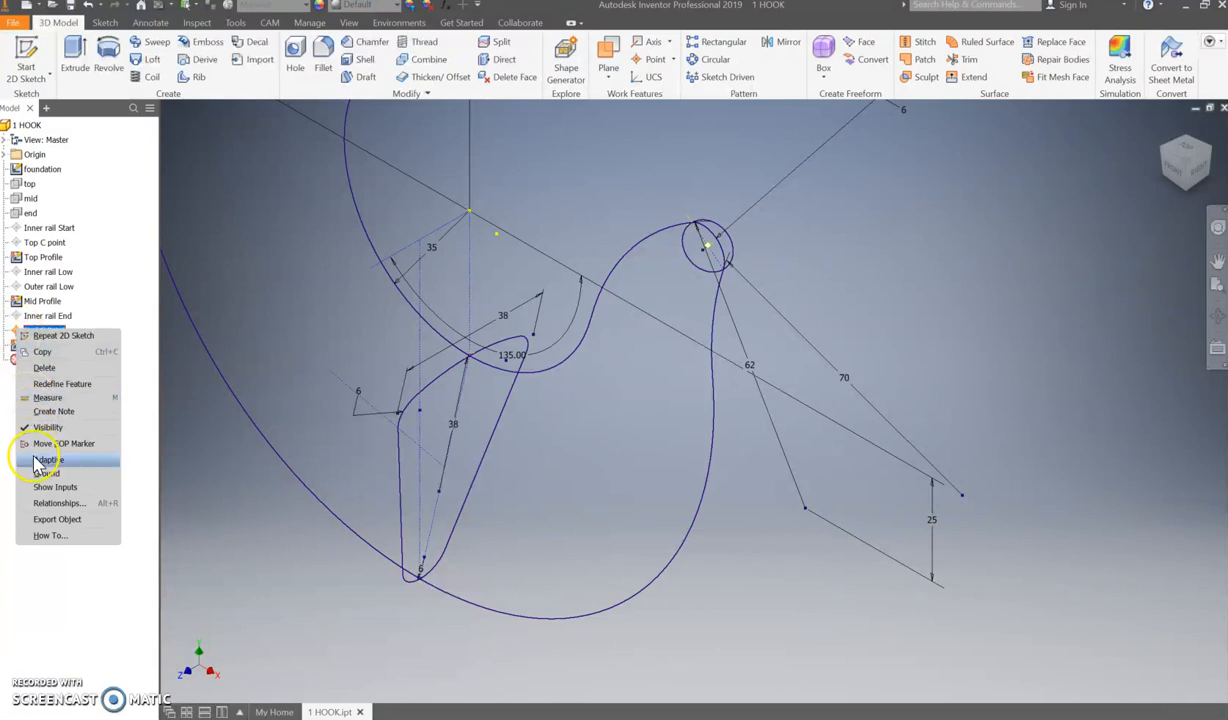
click(36, 427)
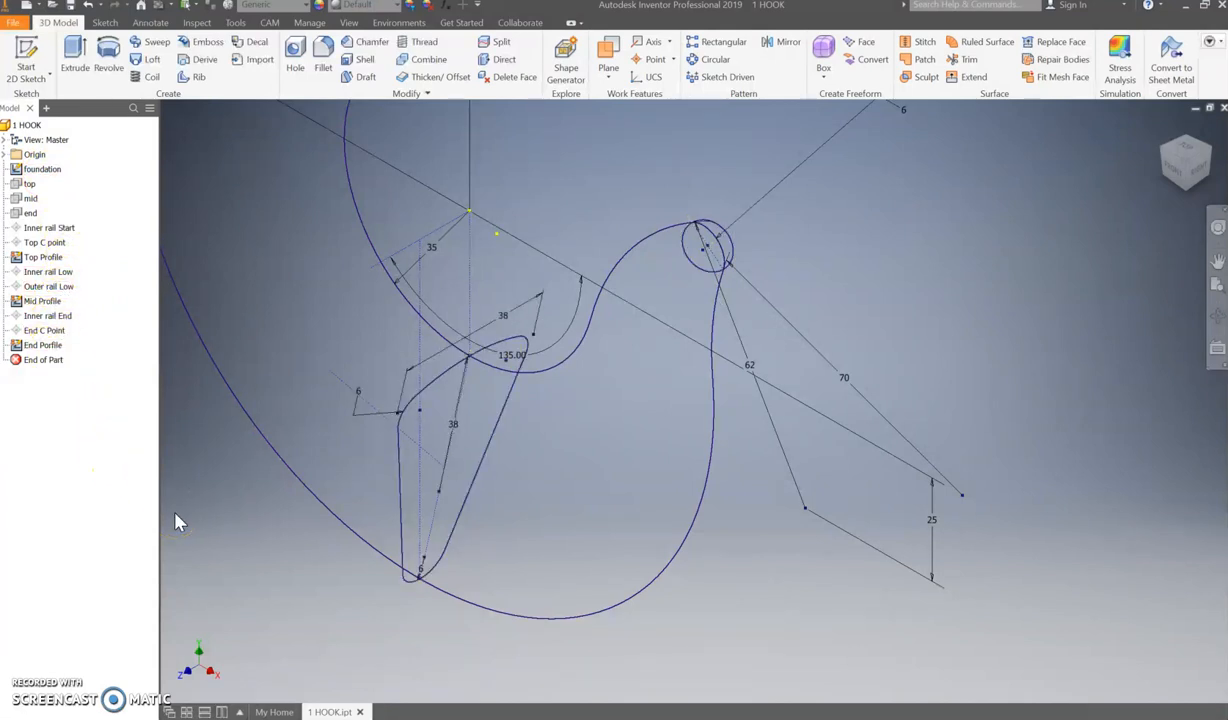
mouse_move(283, 557)
shift+middle_down()
mouse_move(329, 561)
mouse_move(395, 183)
shift+middle_up()
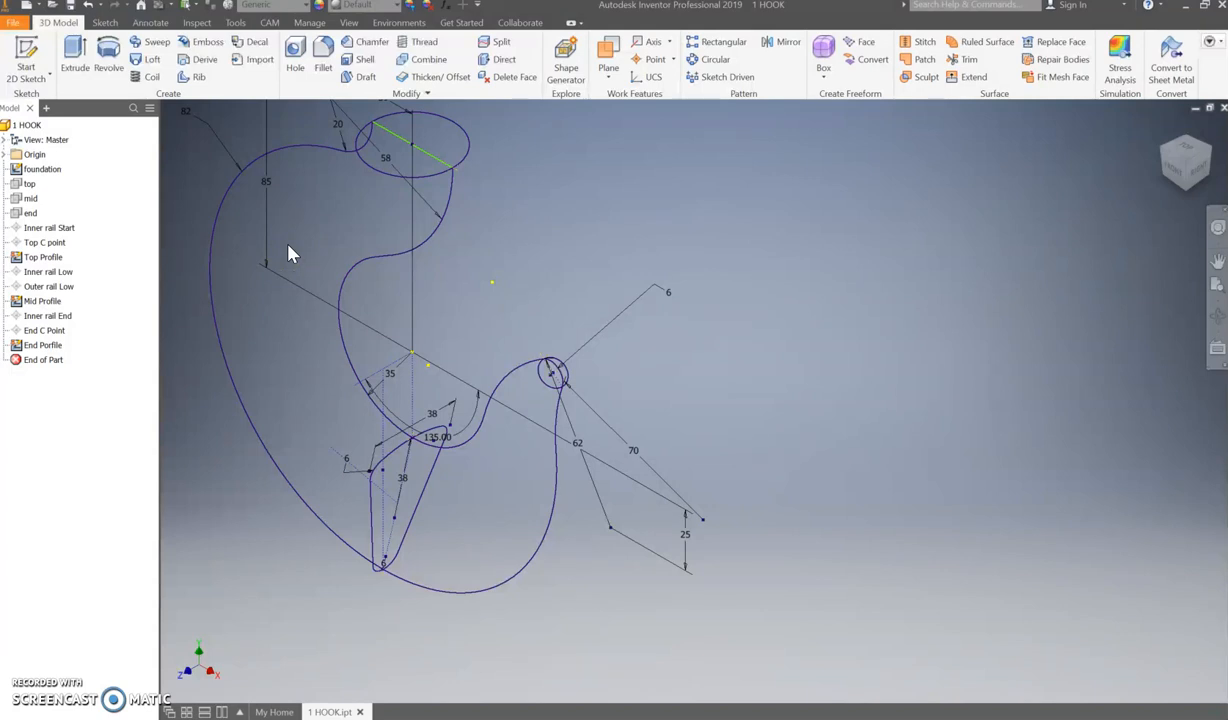
click(262, 305)
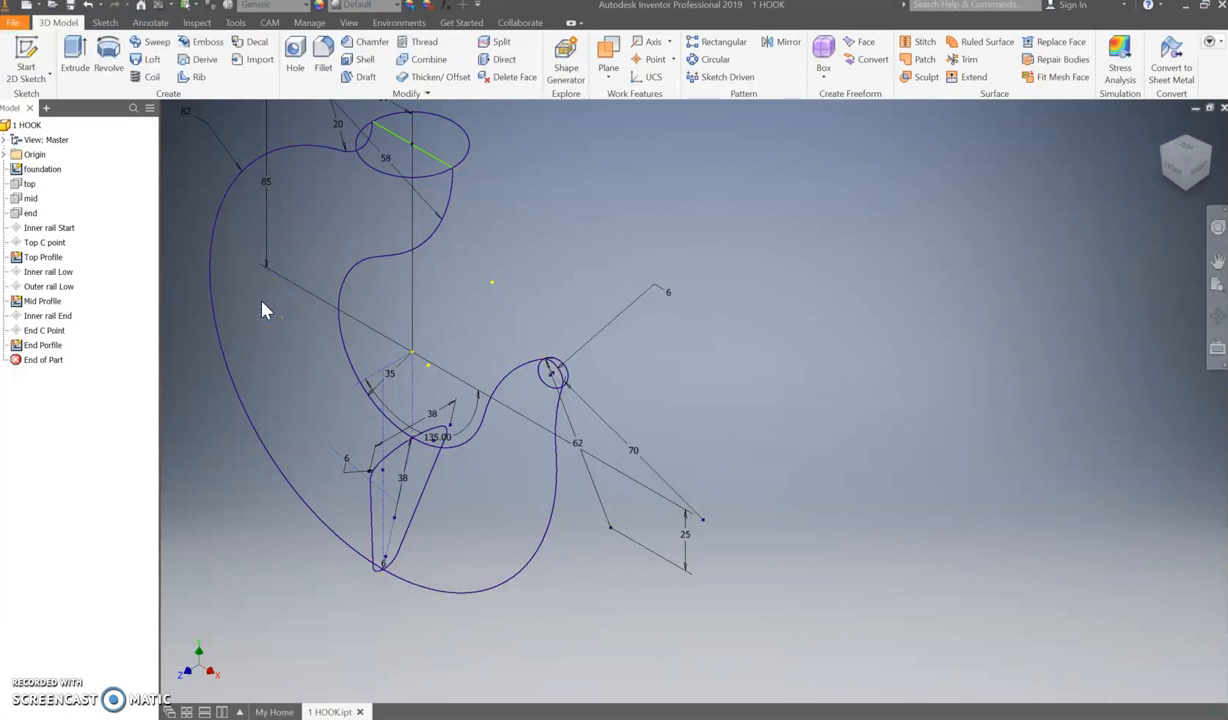